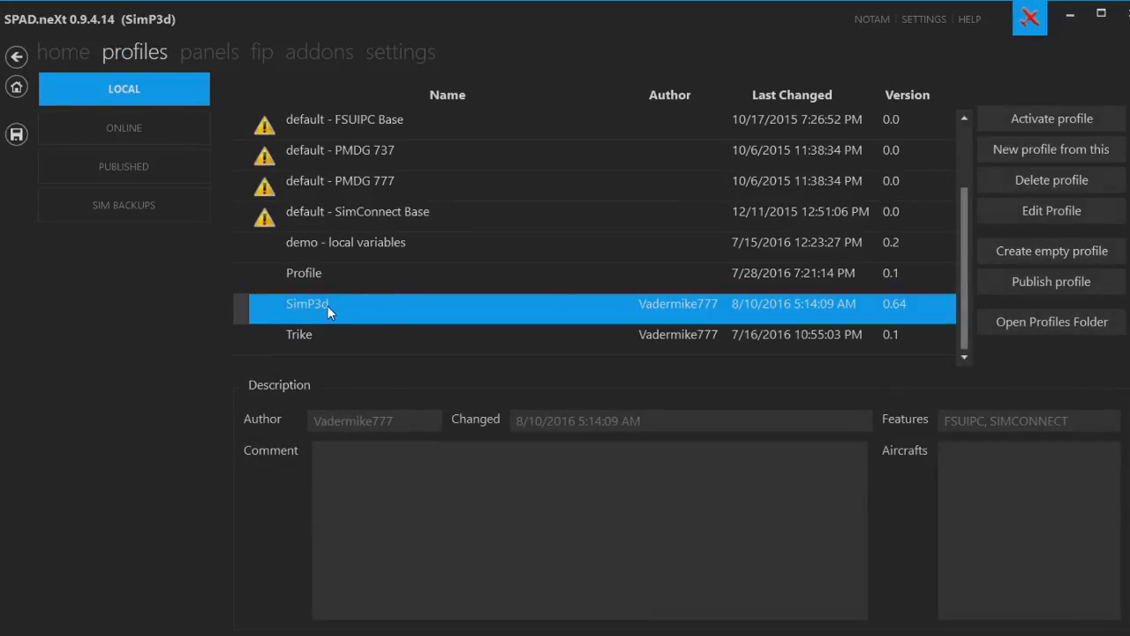
Create a new profile named test from the SimP3d profile and activate it.
click(1046, 148)
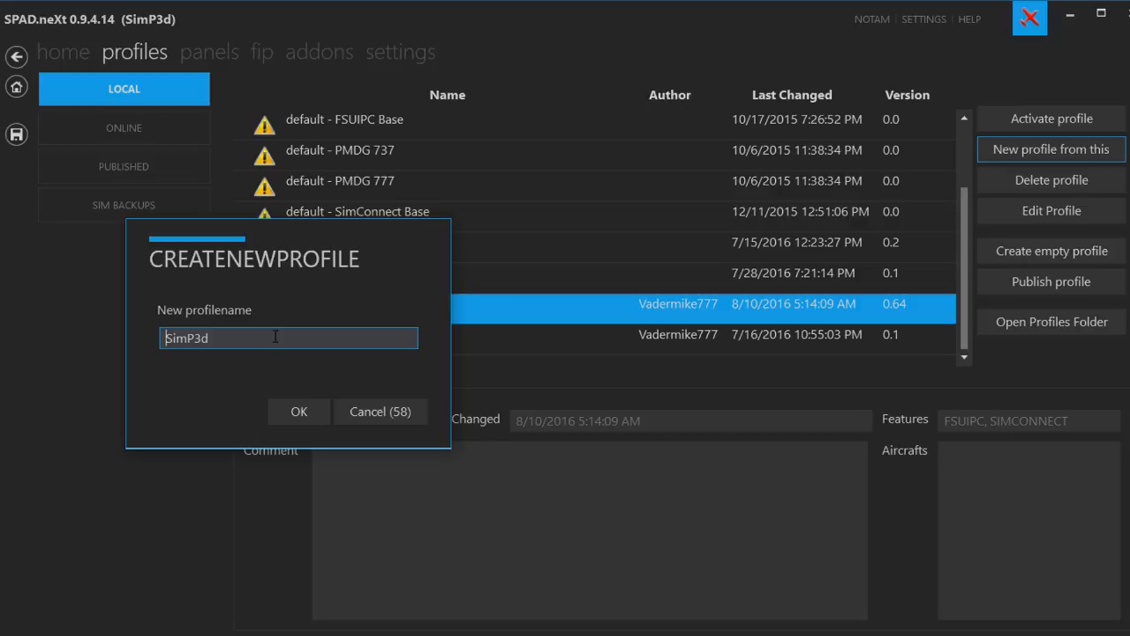
drag(278, 338, 83, 341)
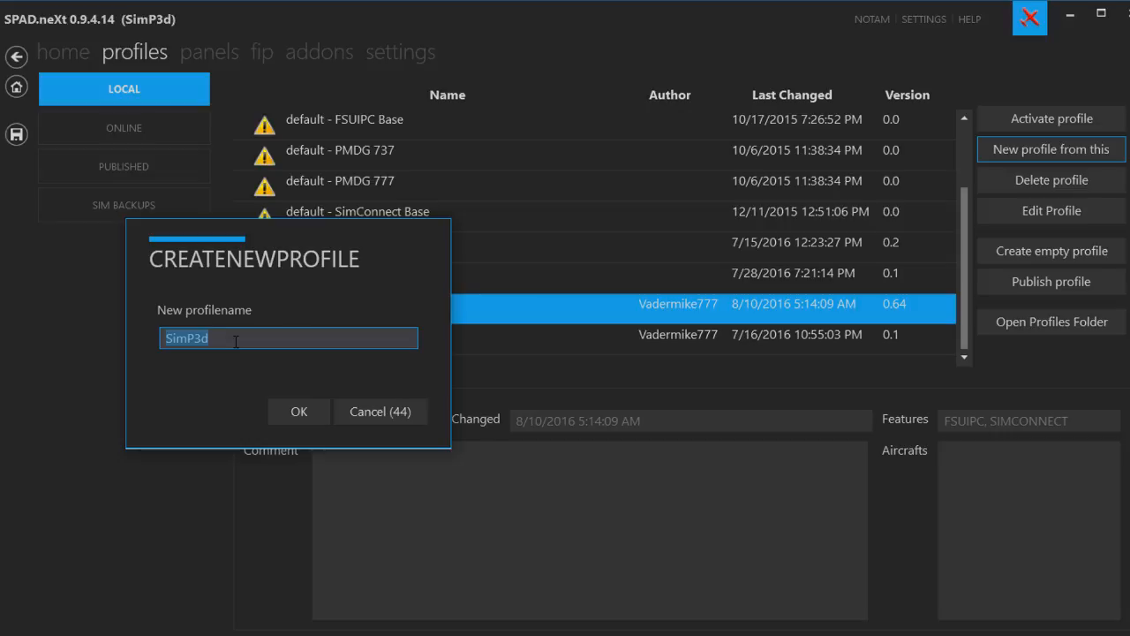
text(test)
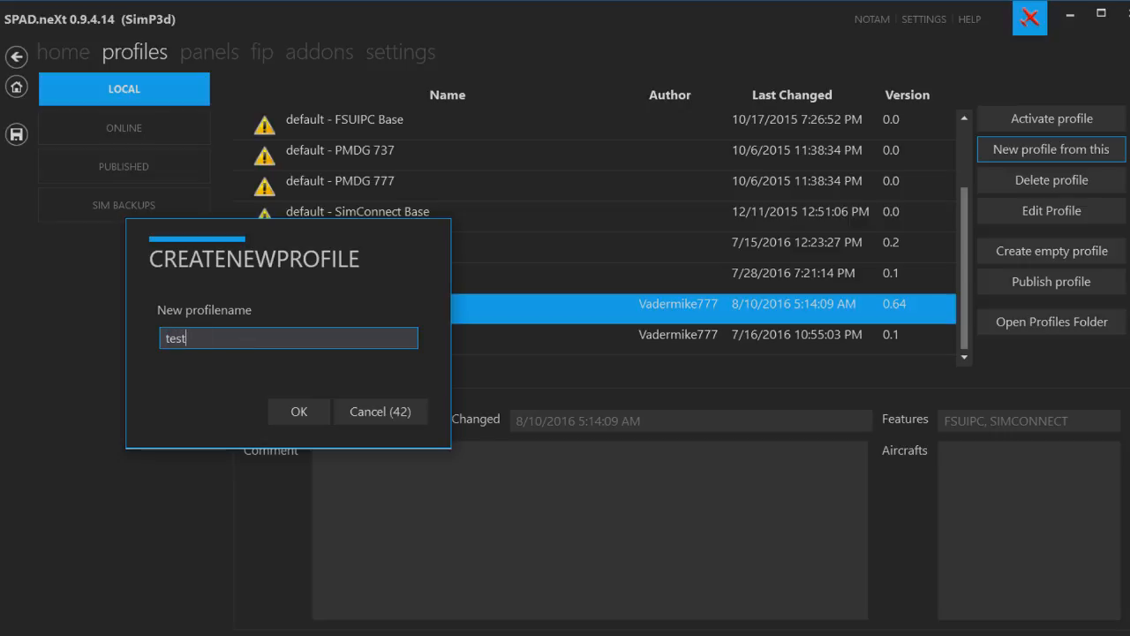
click(295, 419)
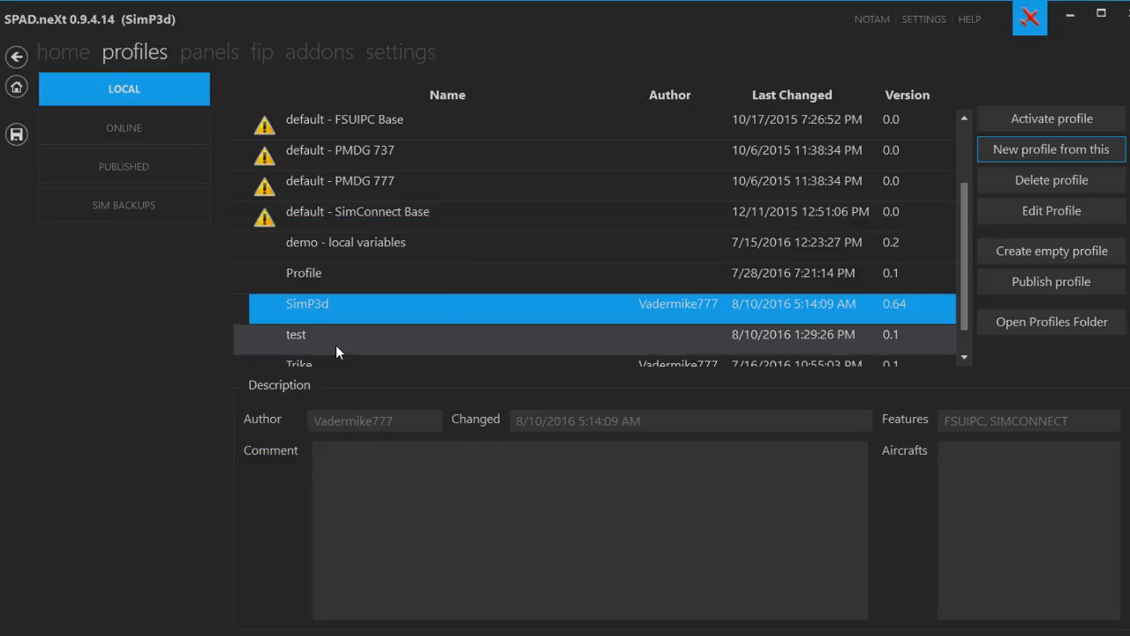
click(335, 342)
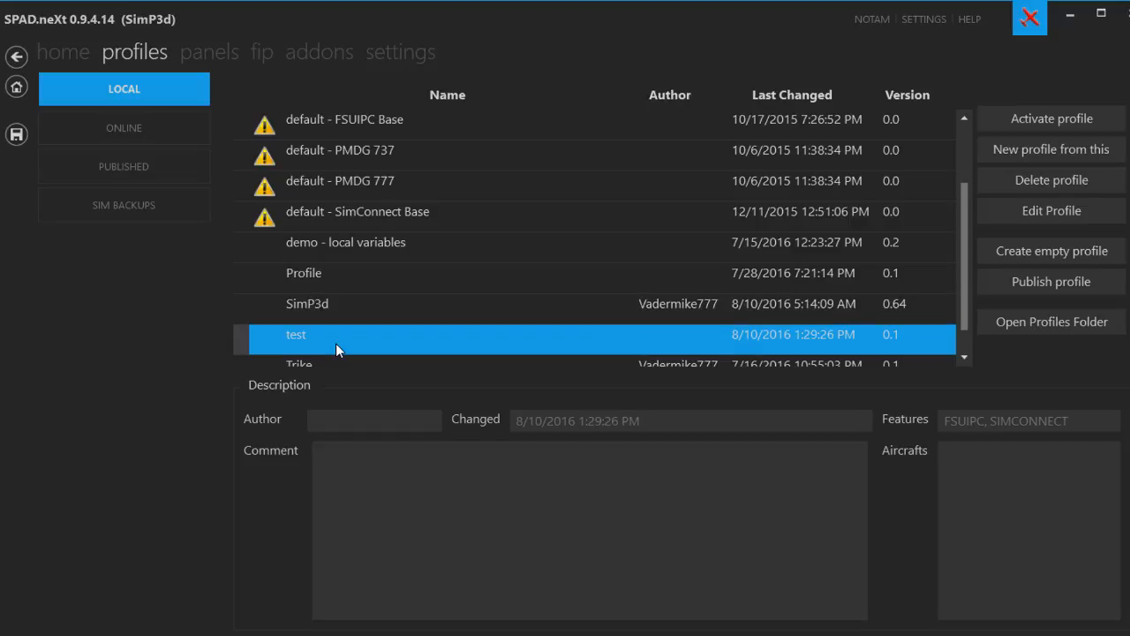
double_click(335, 343)
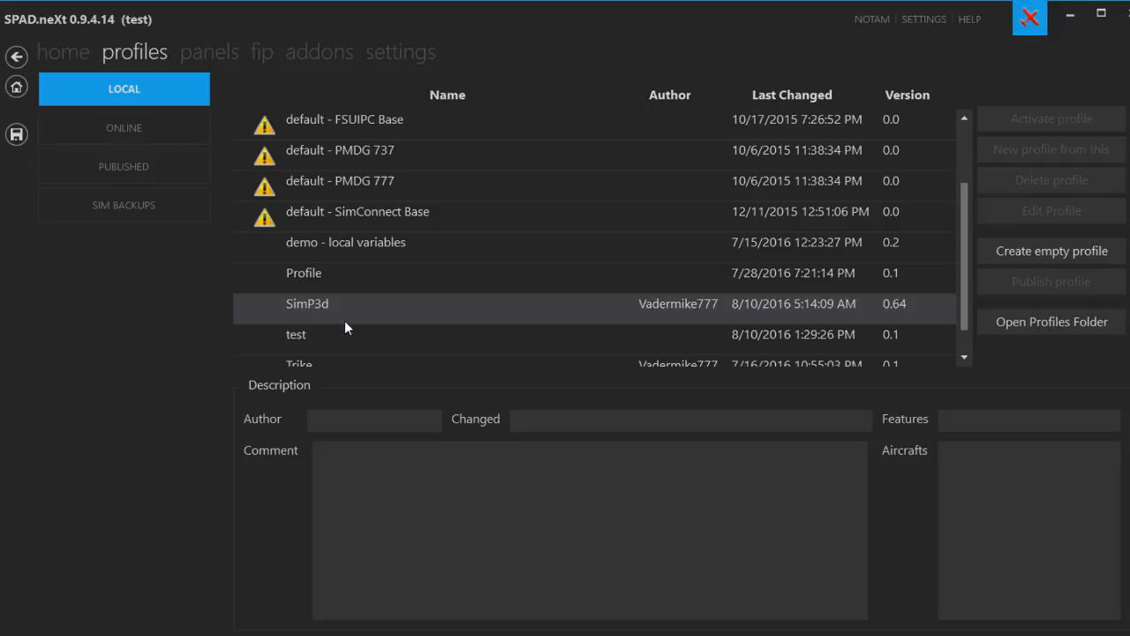
Review the events programmed on the Multi Panel's ALT selector and its HDG, NAV, IAS and ALT buttons.
click(198, 50)
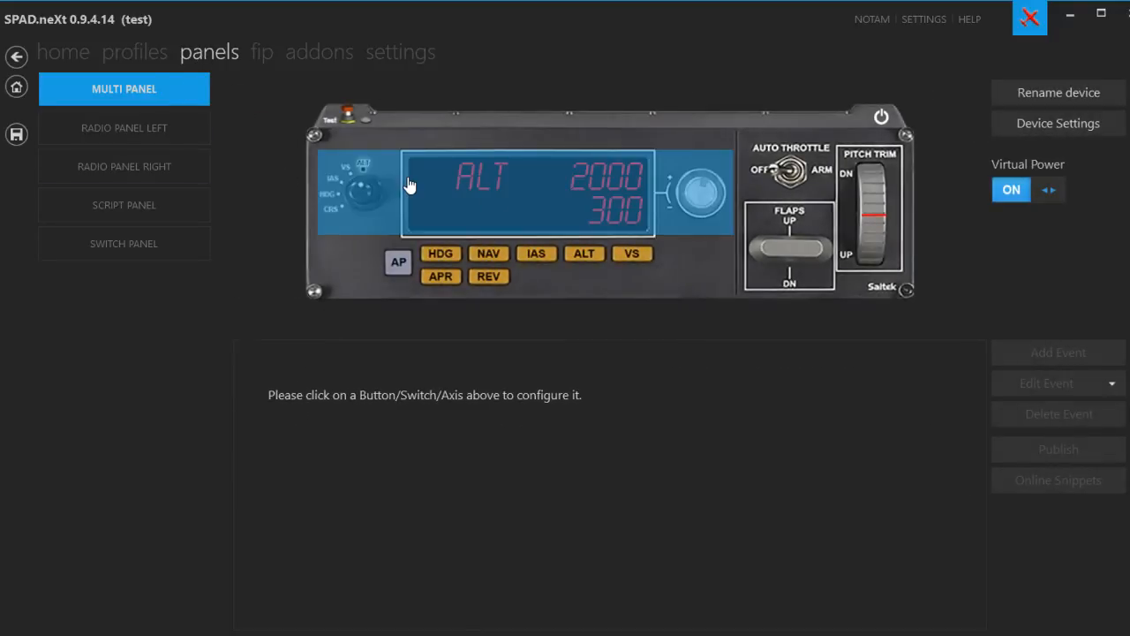
click(488, 181)
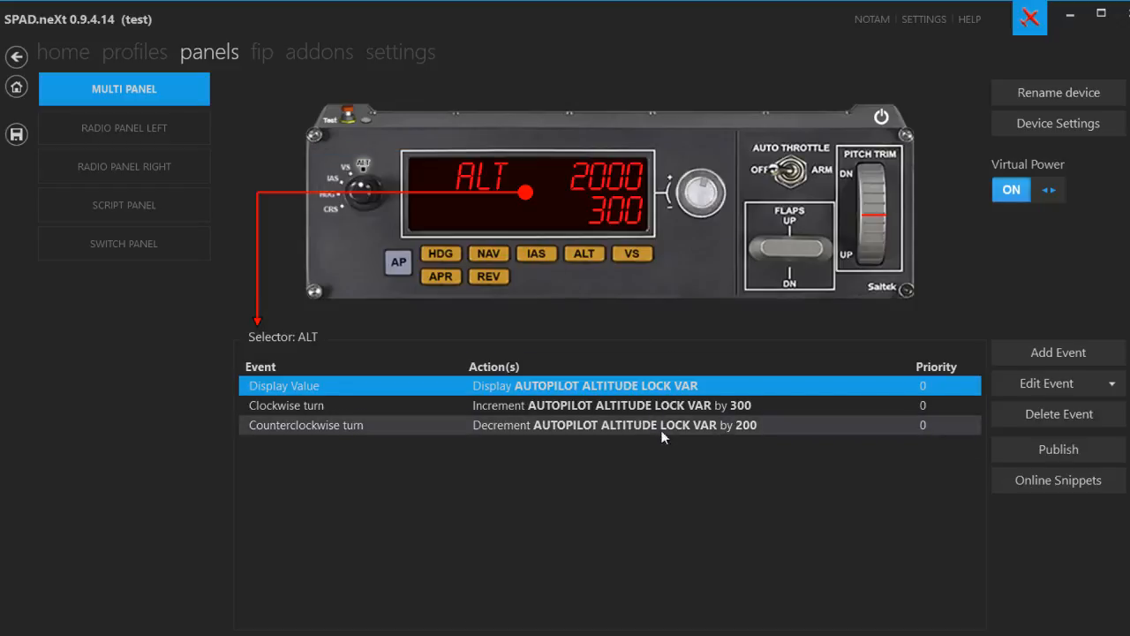
click(438, 258)
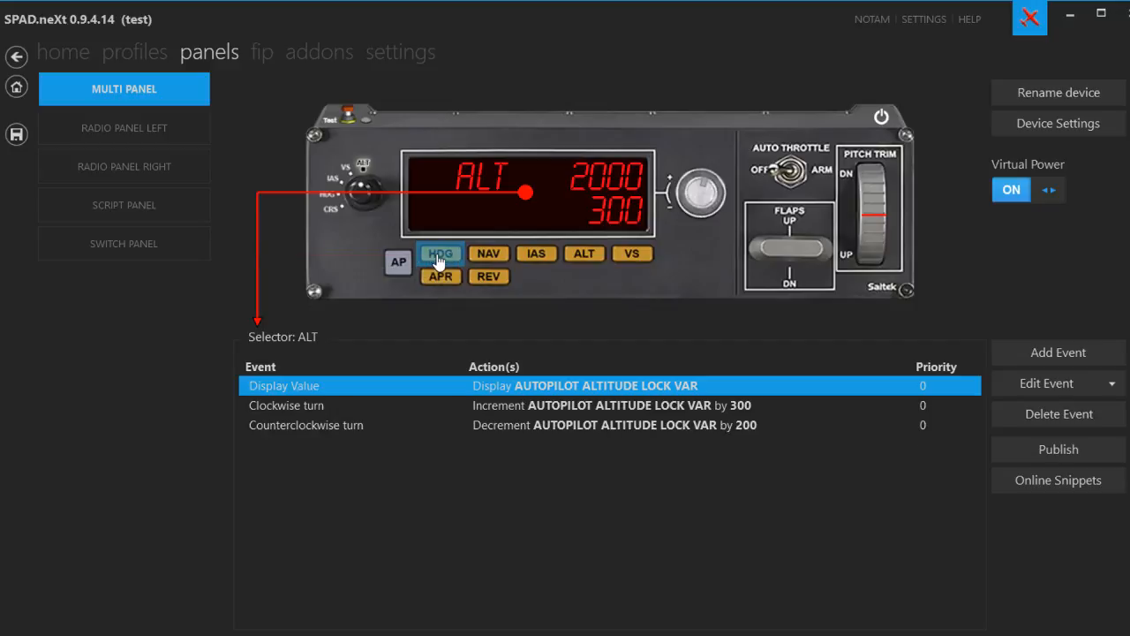
click(491, 258)
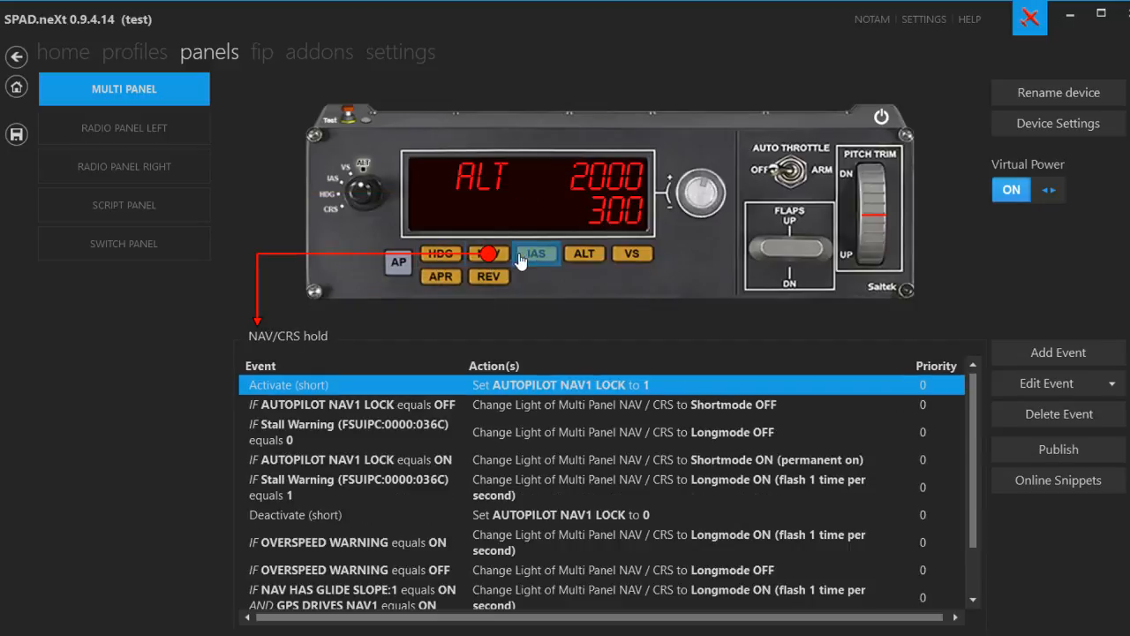
scroll(689, 489, down, 3)
scroll(637, 473, up, 3)
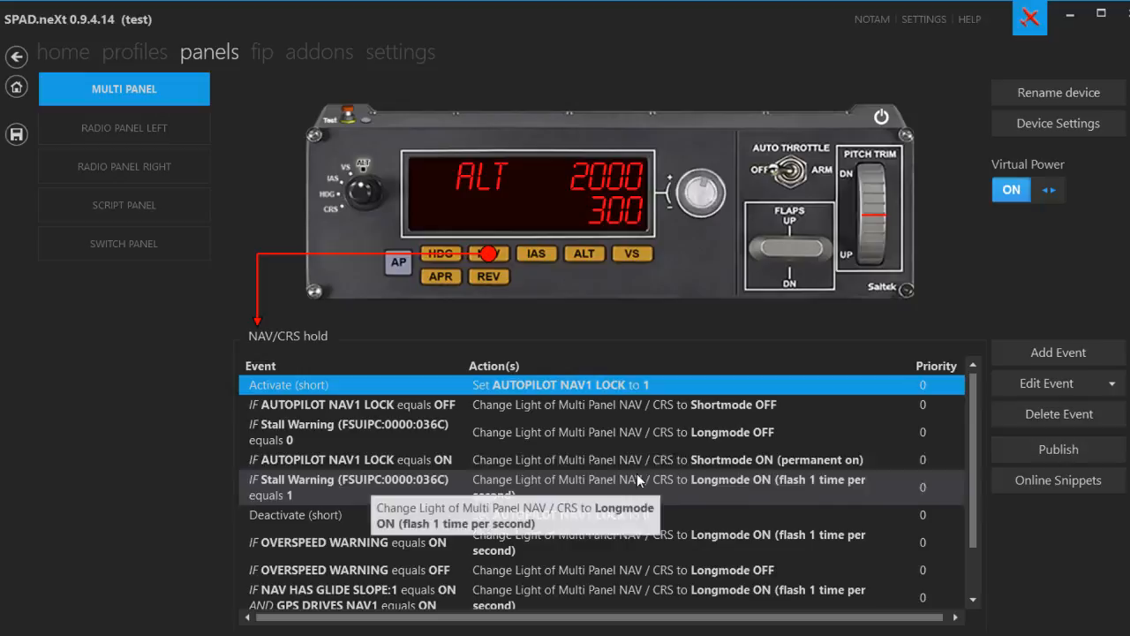
click(536, 255)
click(580, 258)
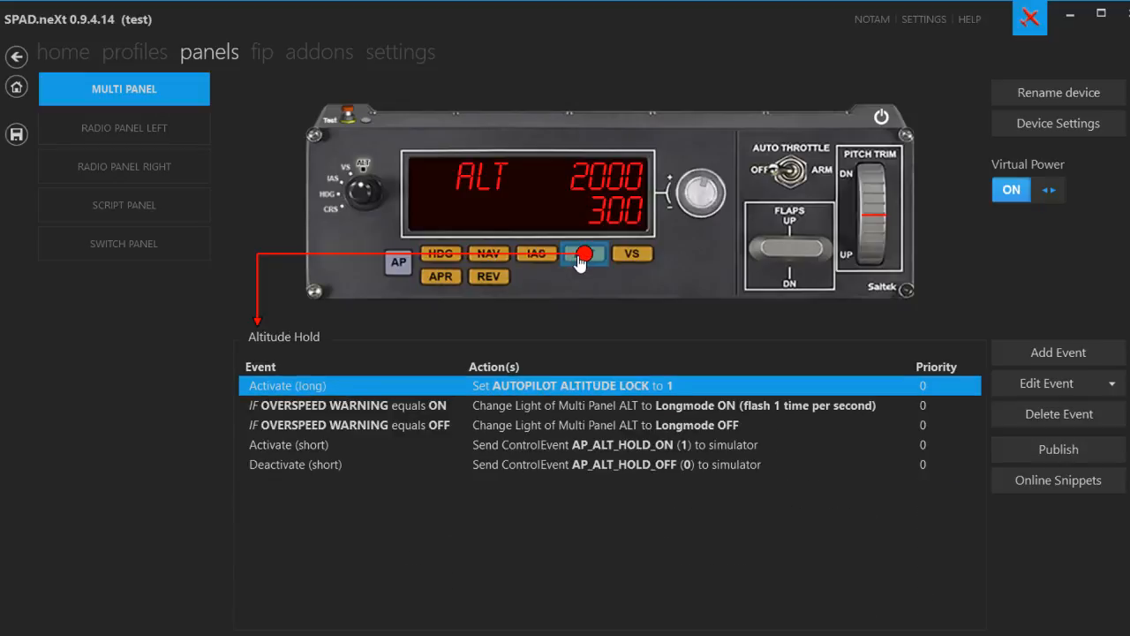
Search the Flaps UP online snippets by the author's username, select the multipanel customization and highlight the video link in its comment.
click(773, 238)
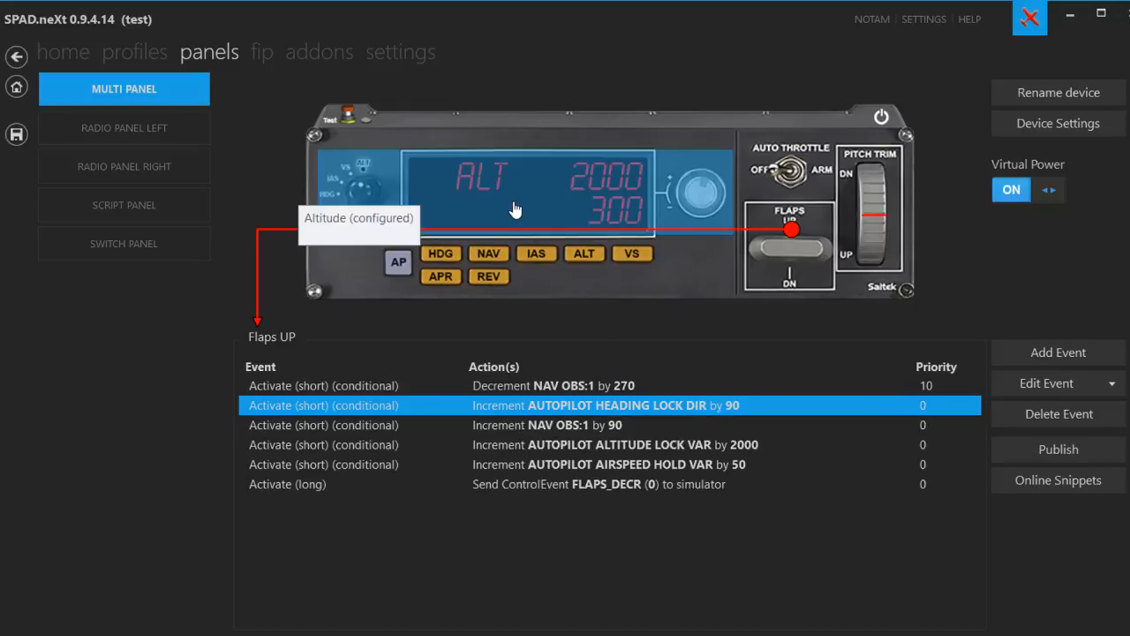
click(1061, 481)
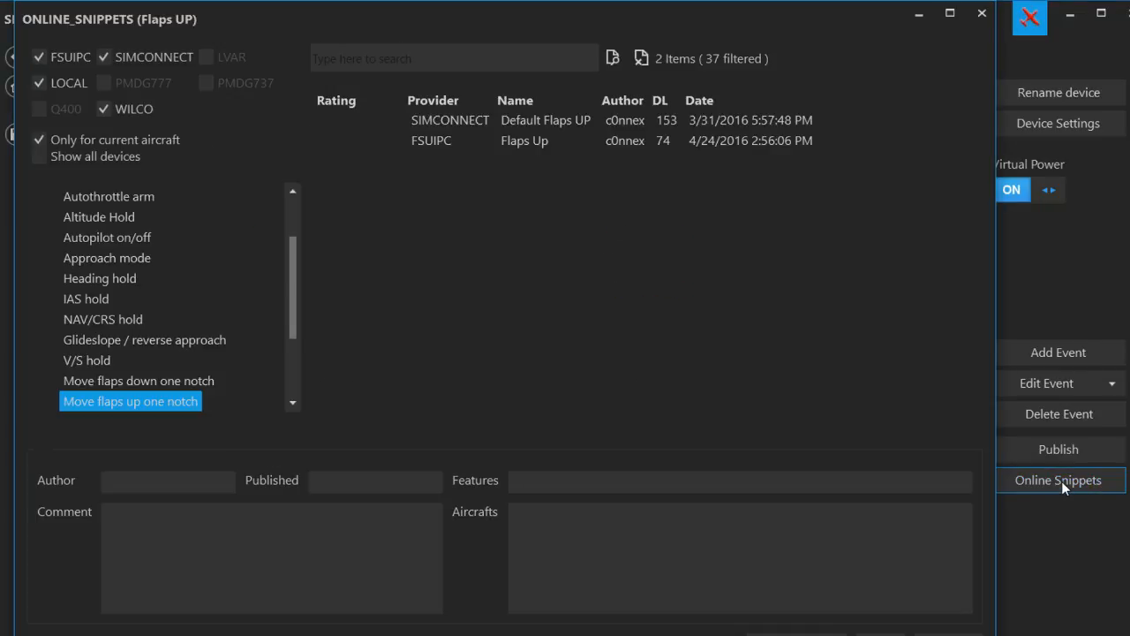
click(504, 59)
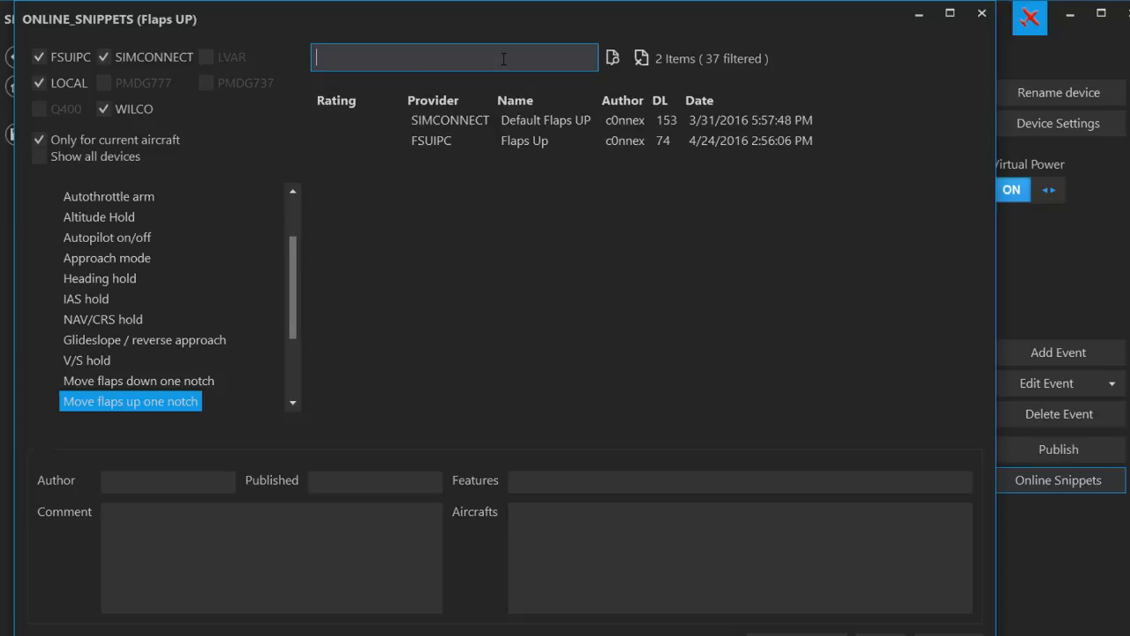
text(vader)
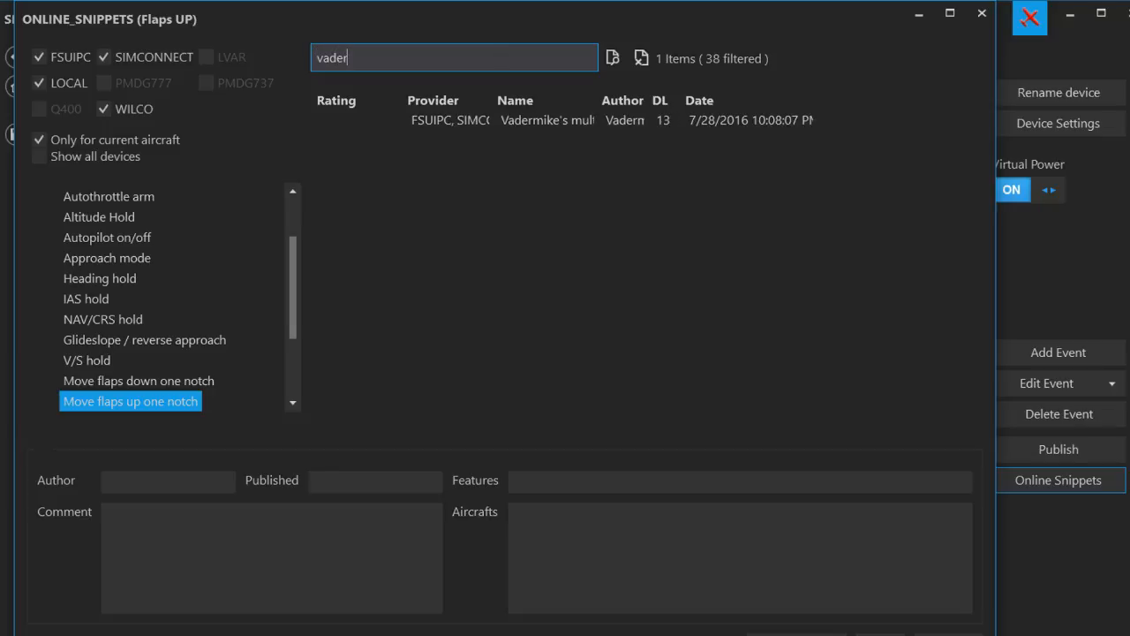
text(mike)
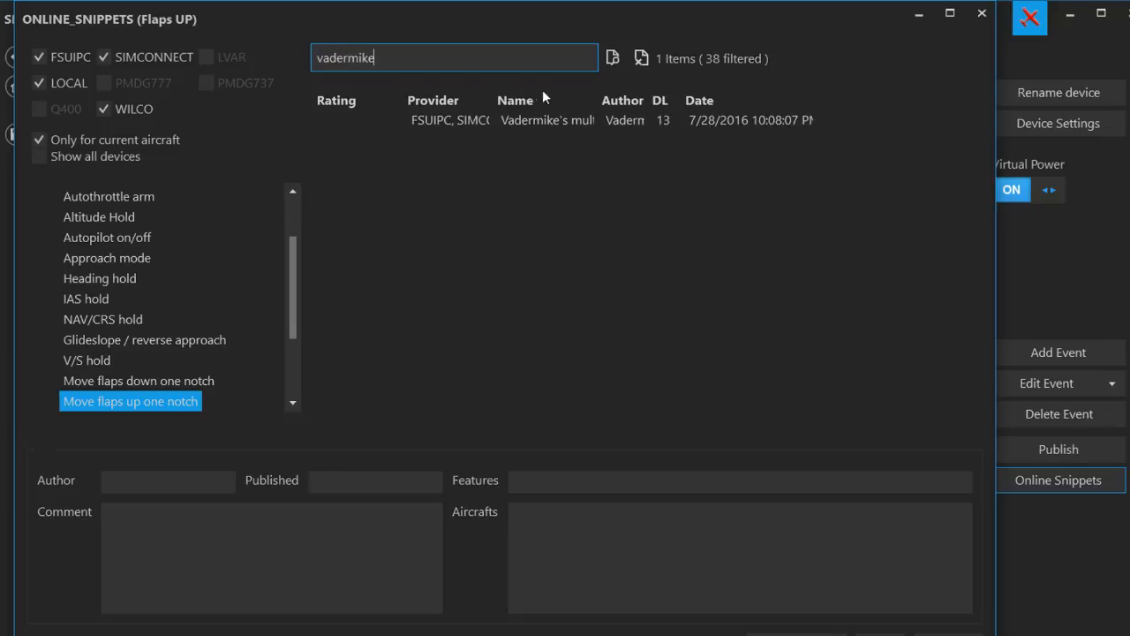
drag(593, 101, 746, 103)
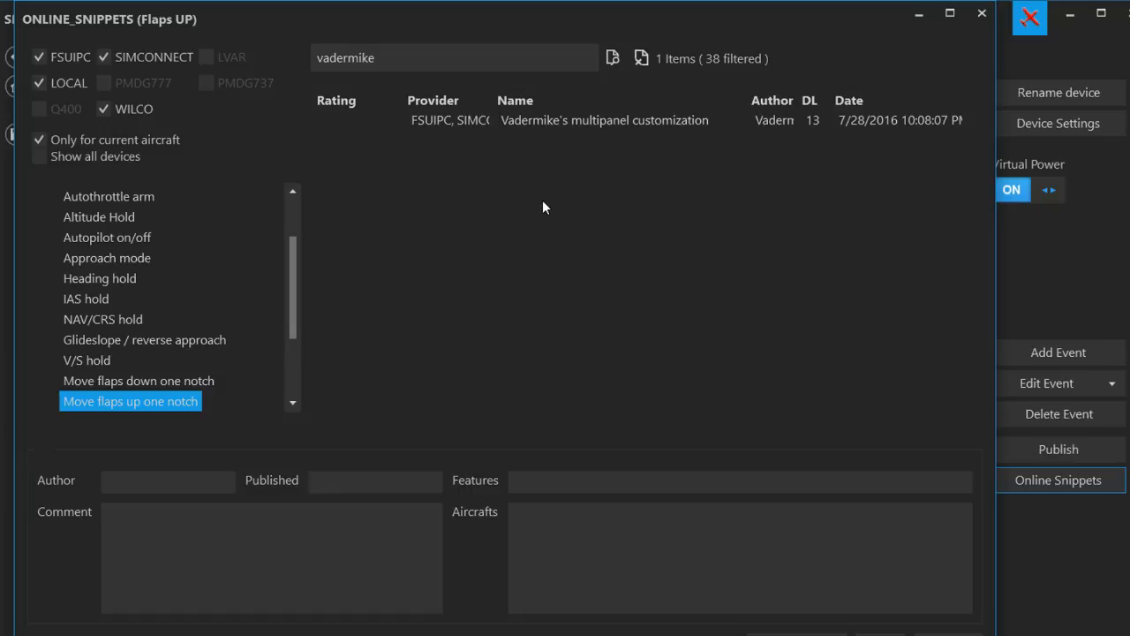
click(537, 121)
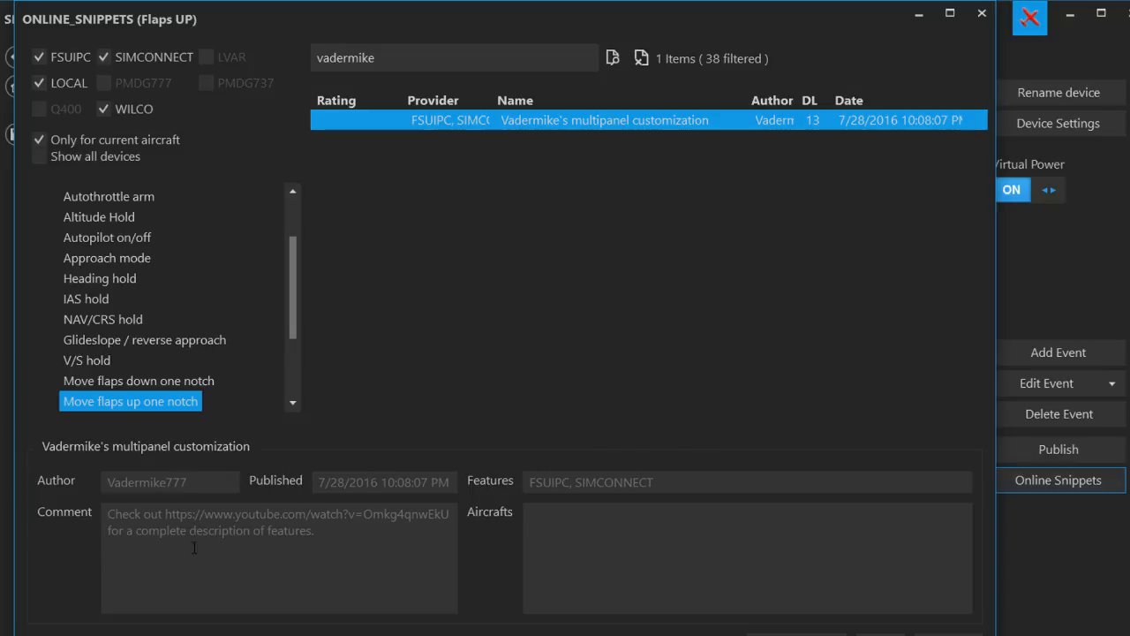
drag(165, 513, 456, 515)
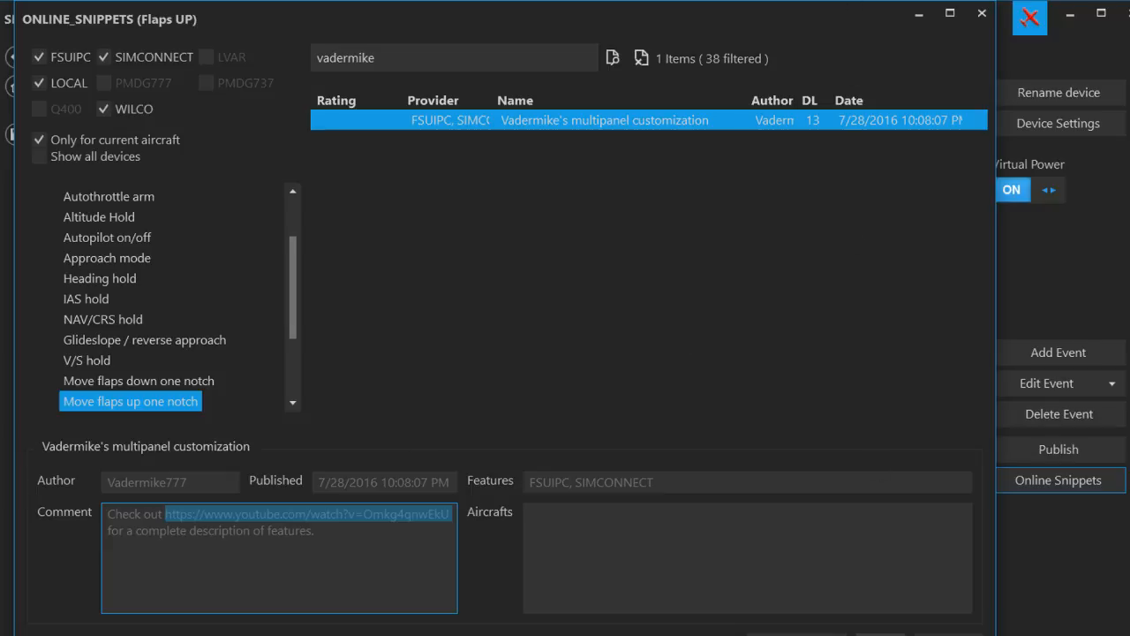
Import the selected multipanel snippet, replacing all events defined for the device, and save the test profile.
click(880, 635)
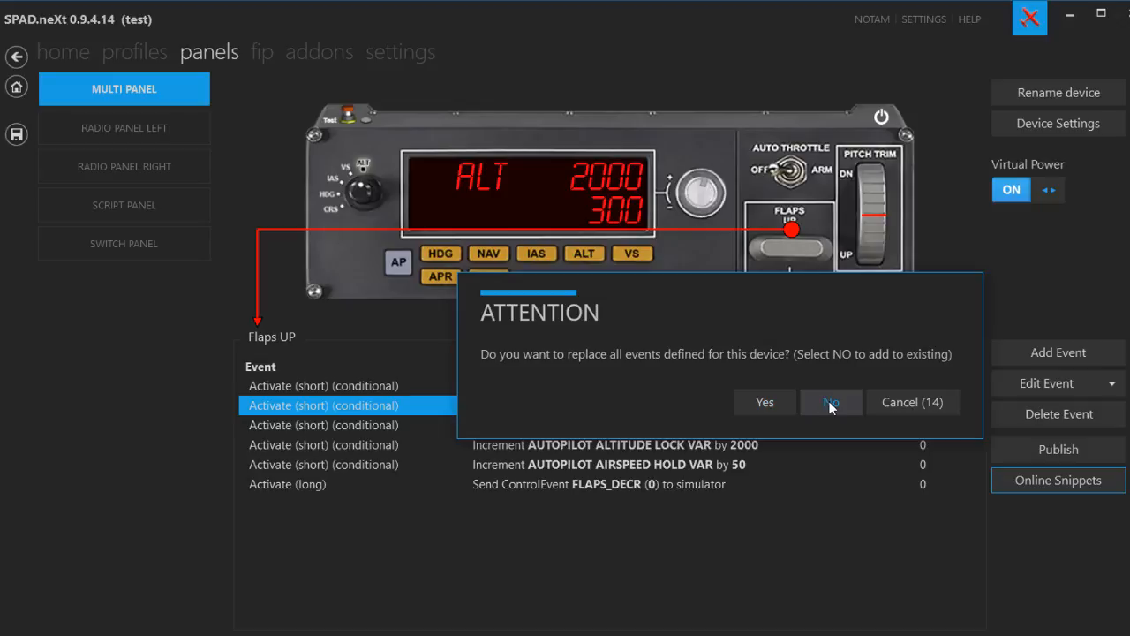
click(766, 403)
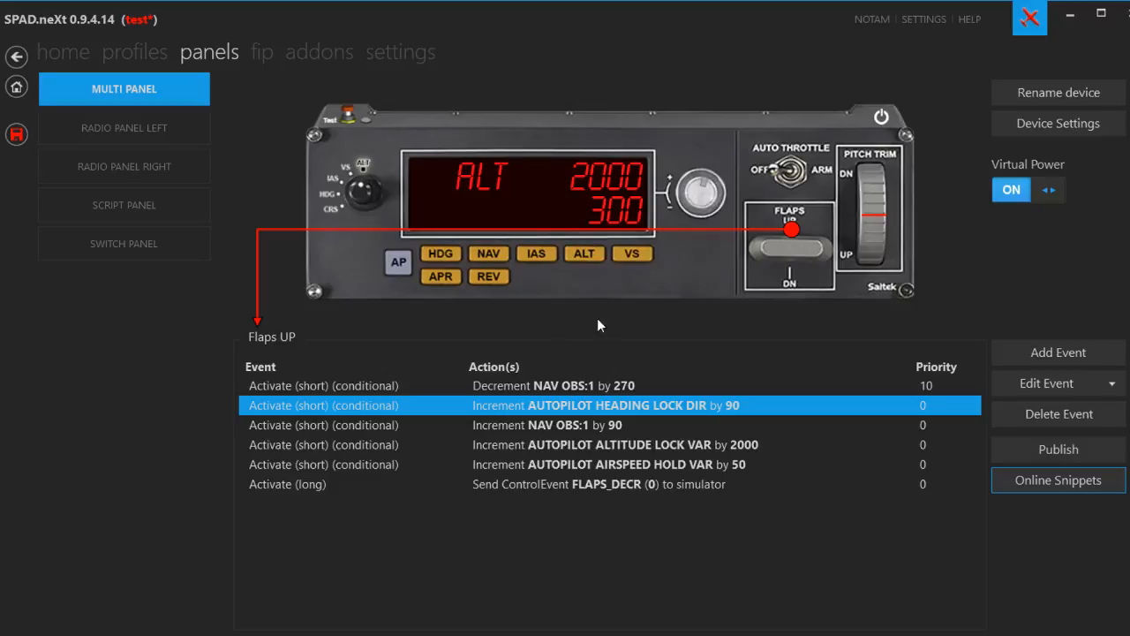
mouse_move(451, 399)
click(16, 135)
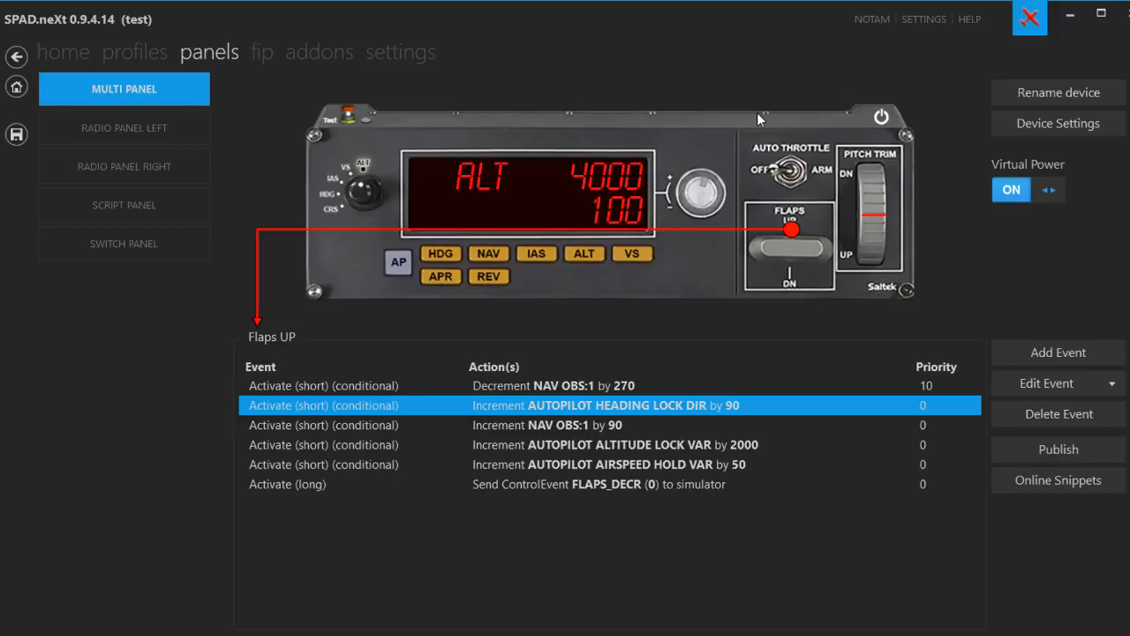
Check the heading hold events, and copy all events of the Multi Panel's pitch trim wheel.
click(441, 255)
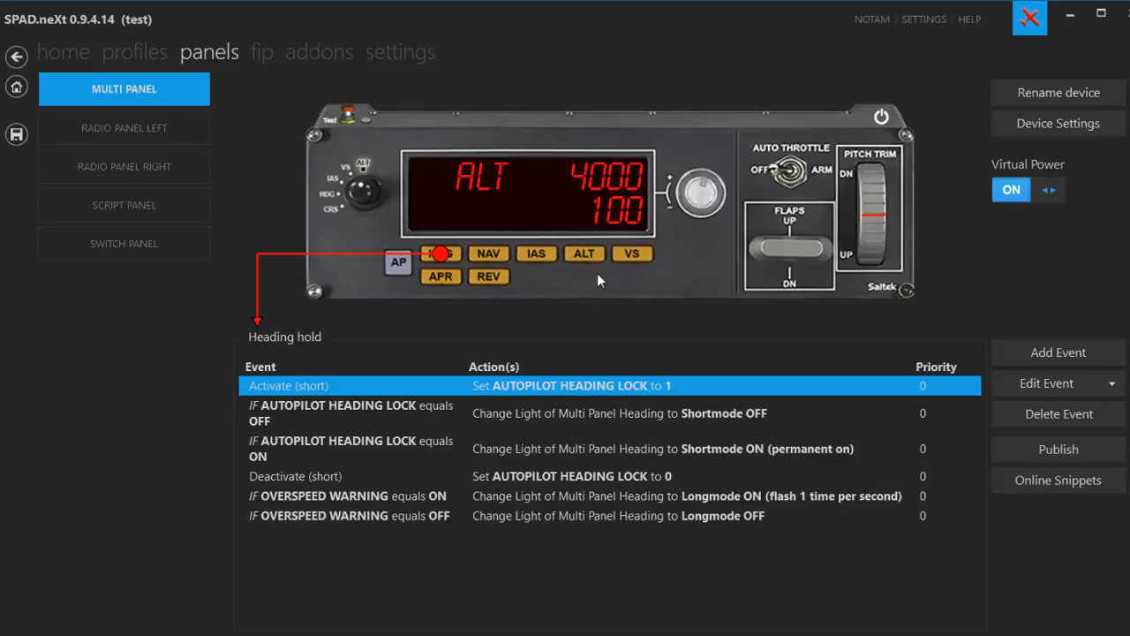
click(878, 188)
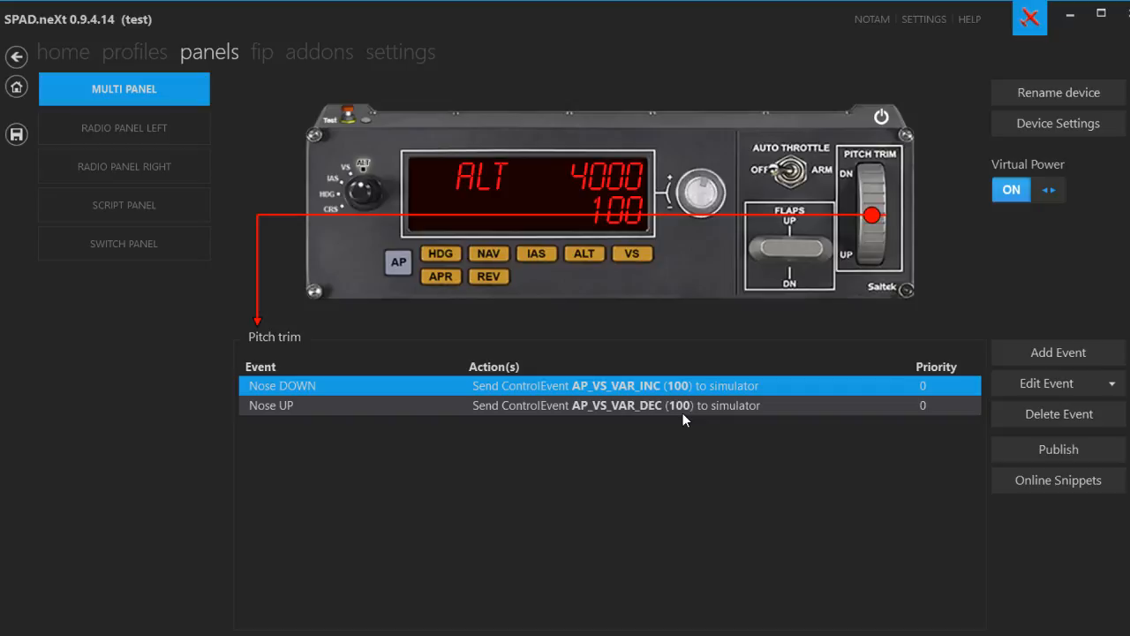
click(1118, 386)
mouse_move(1073, 411)
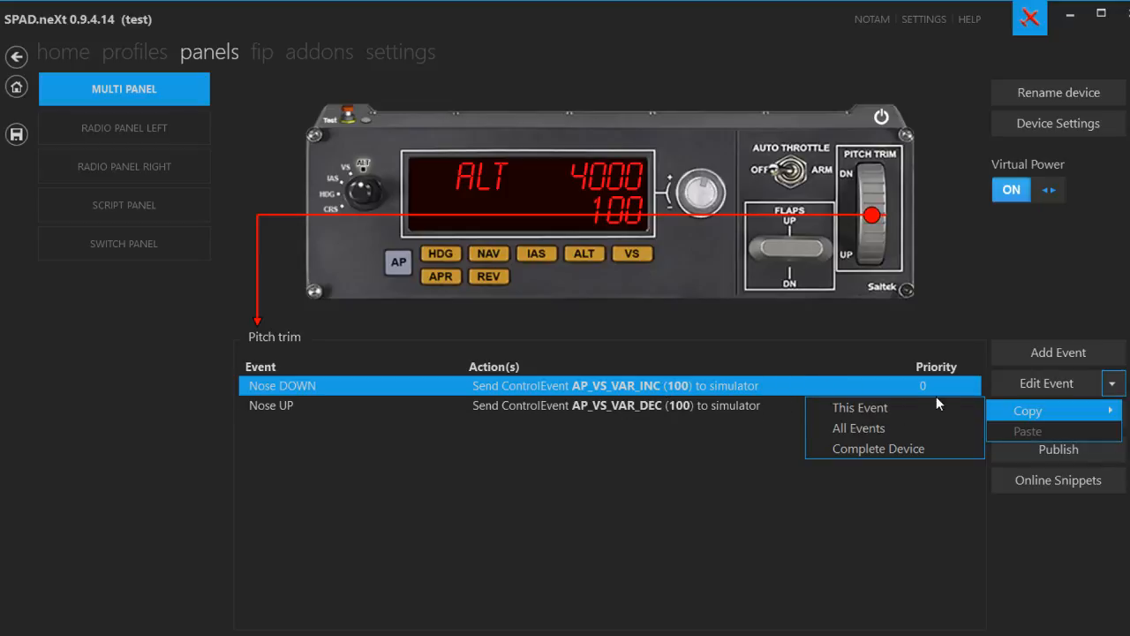
click(888, 429)
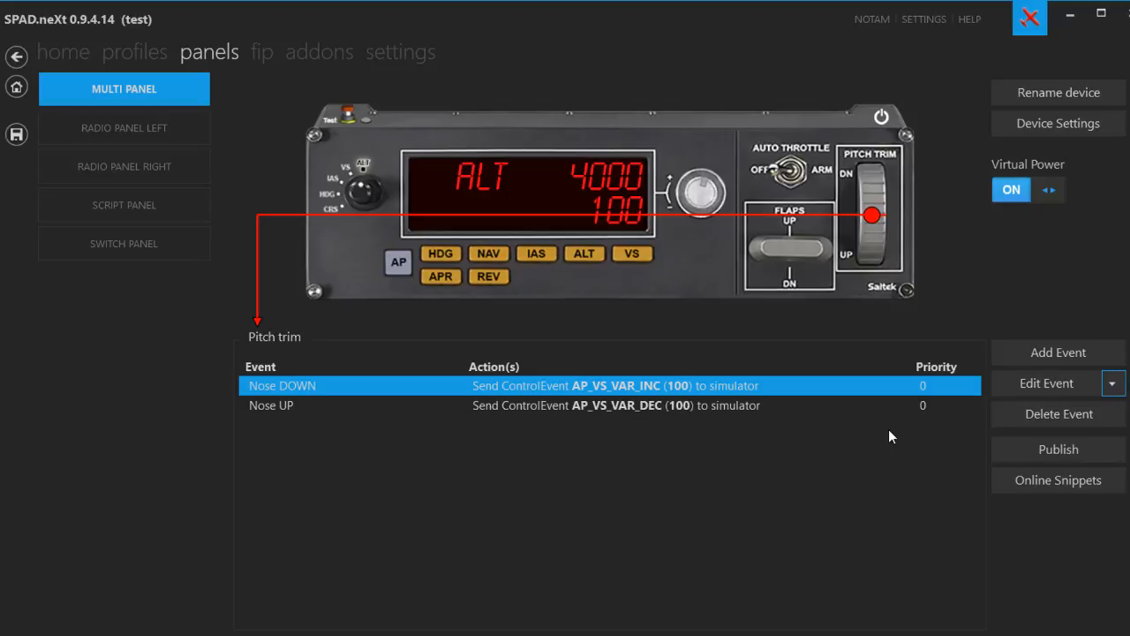
Switch the active profile to SimP3d.
click(128, 54)
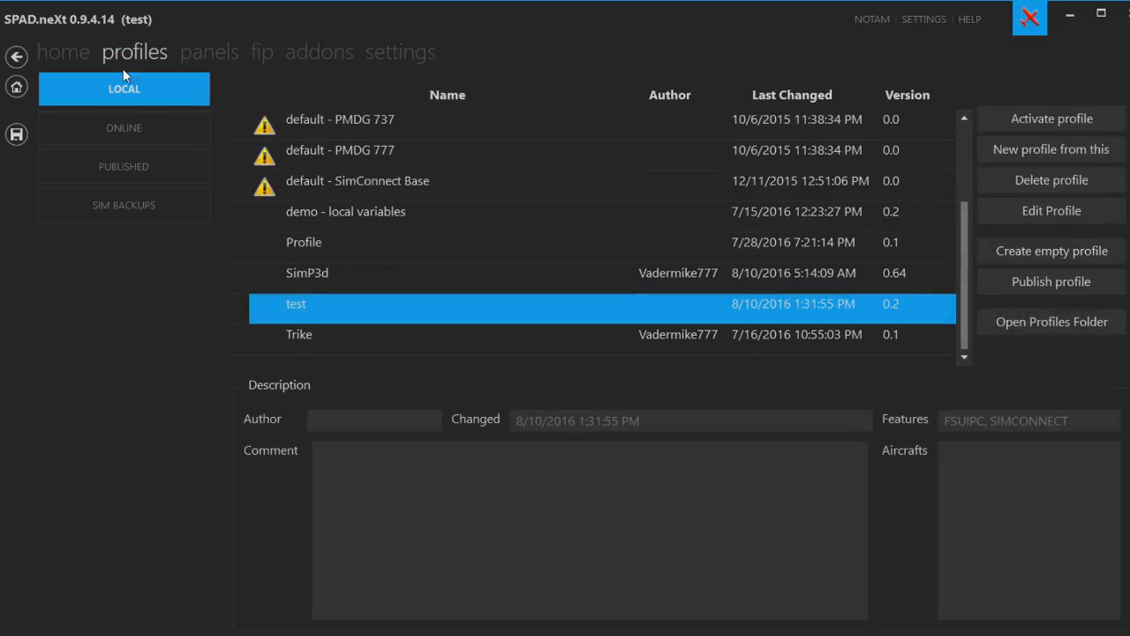
click(350, 275)
double_click(349, 273)
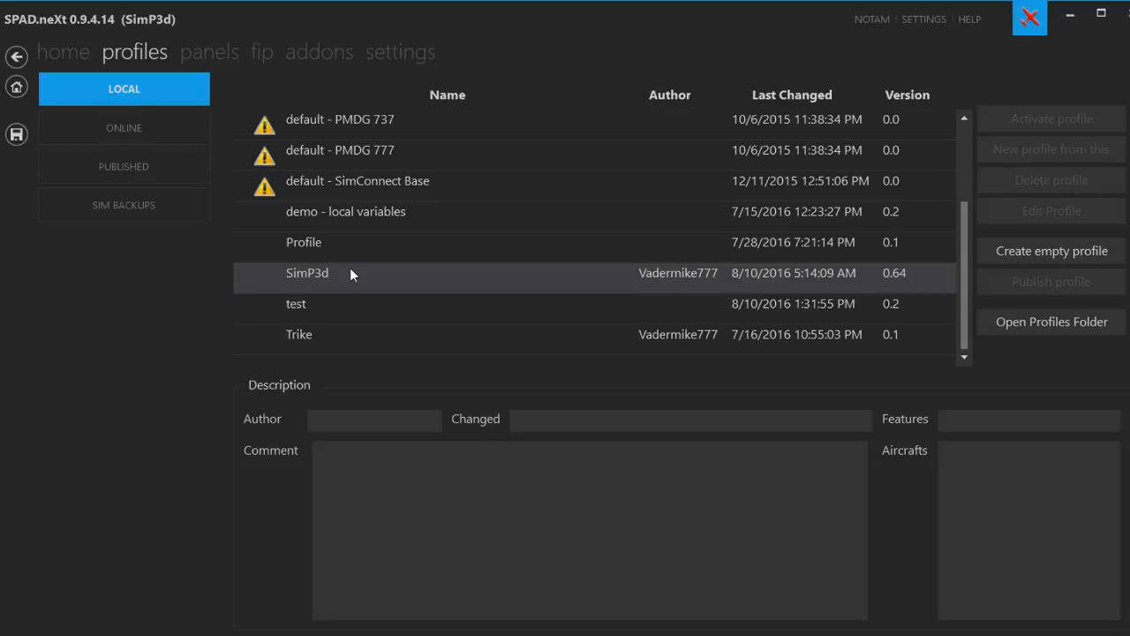
Delete the Nose DOWN and Nose UP events from the Multi Panel's pitch trim in the SimP3d profile.
click(202, 54)
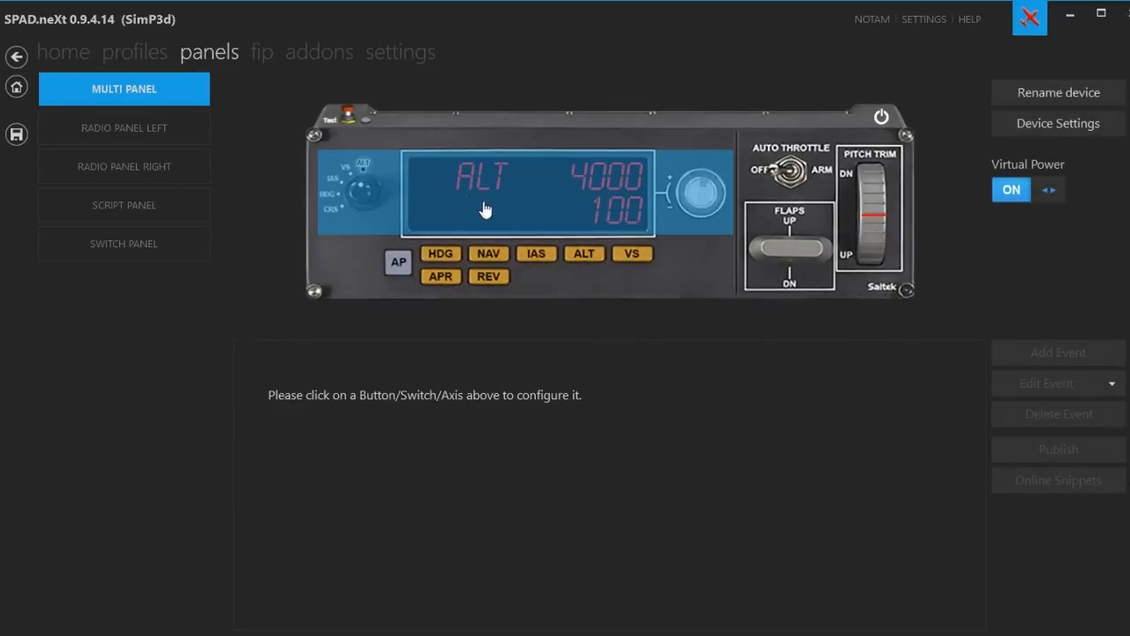
click(870, 190)
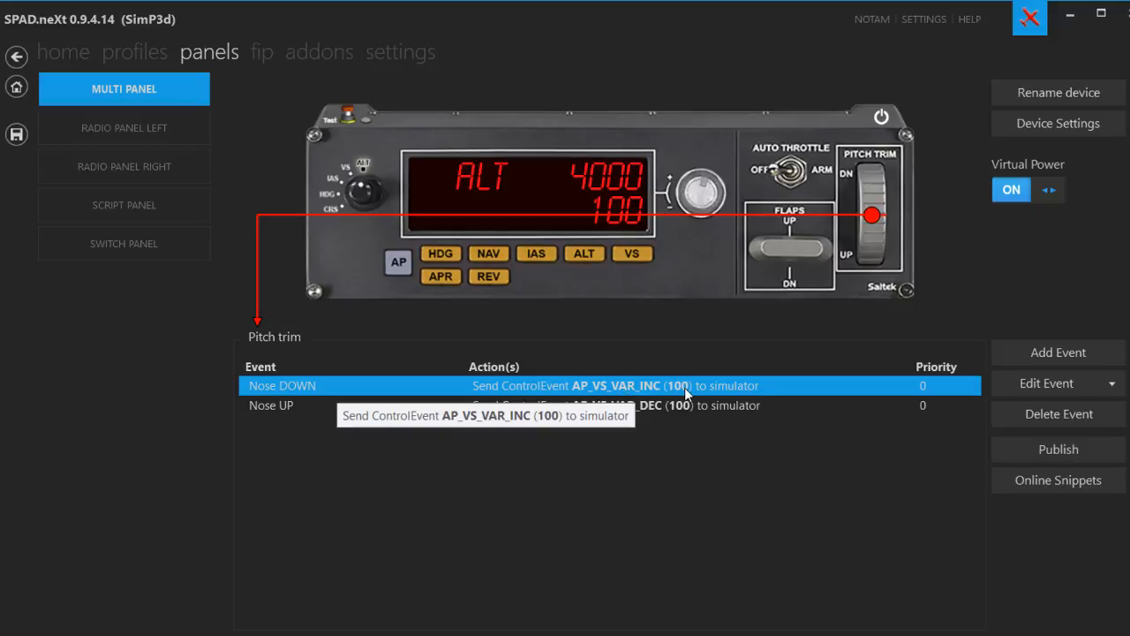
click(1024, 412)
click(1024, 412)
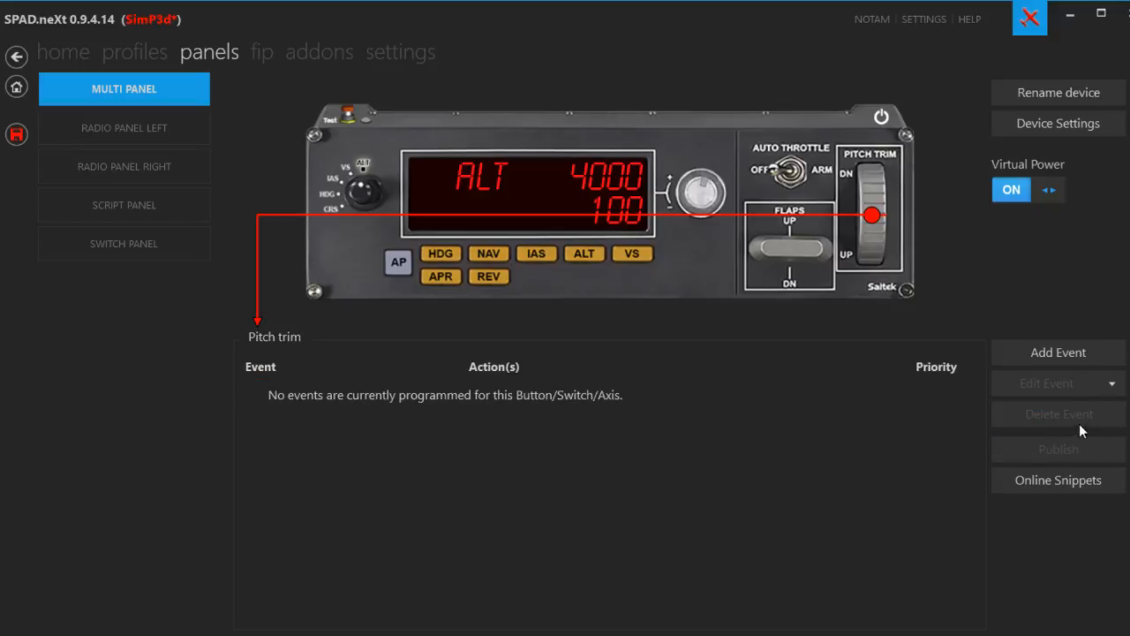
Paste the copied events onto the pitch trim and accept replacing all events defined for it.
click(1112, 384)
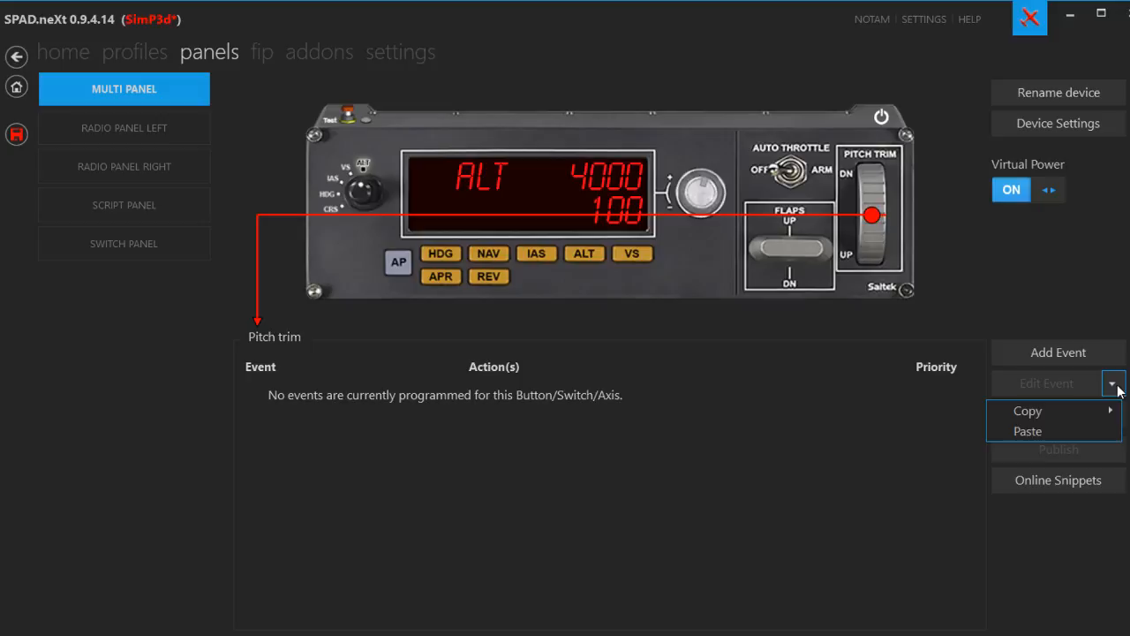
click(1053, 429)
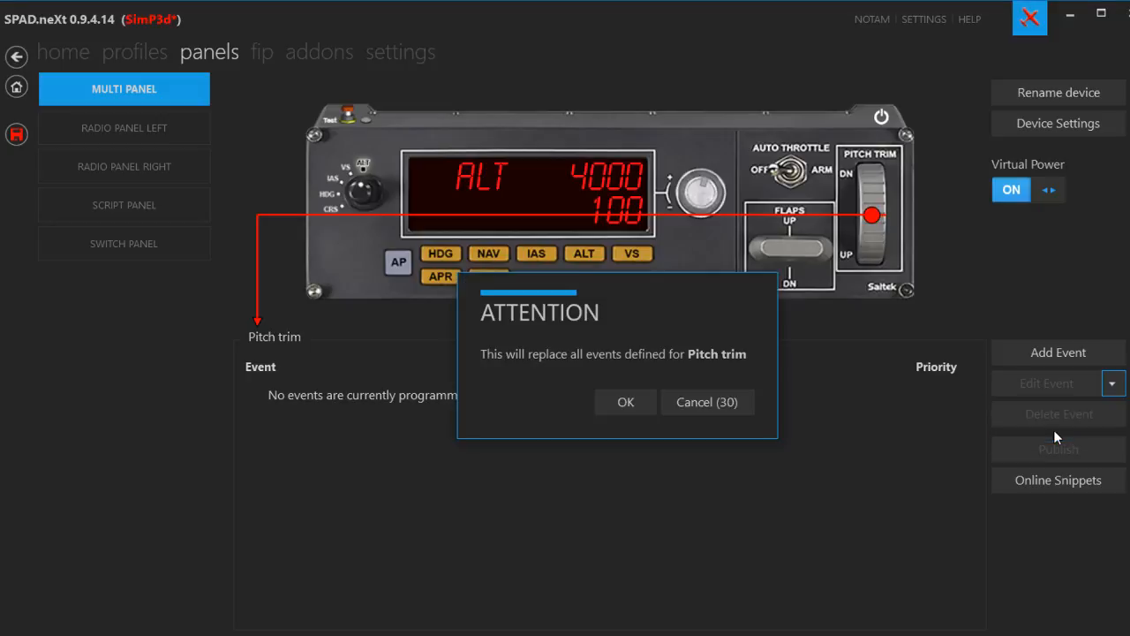
click(613, 401)
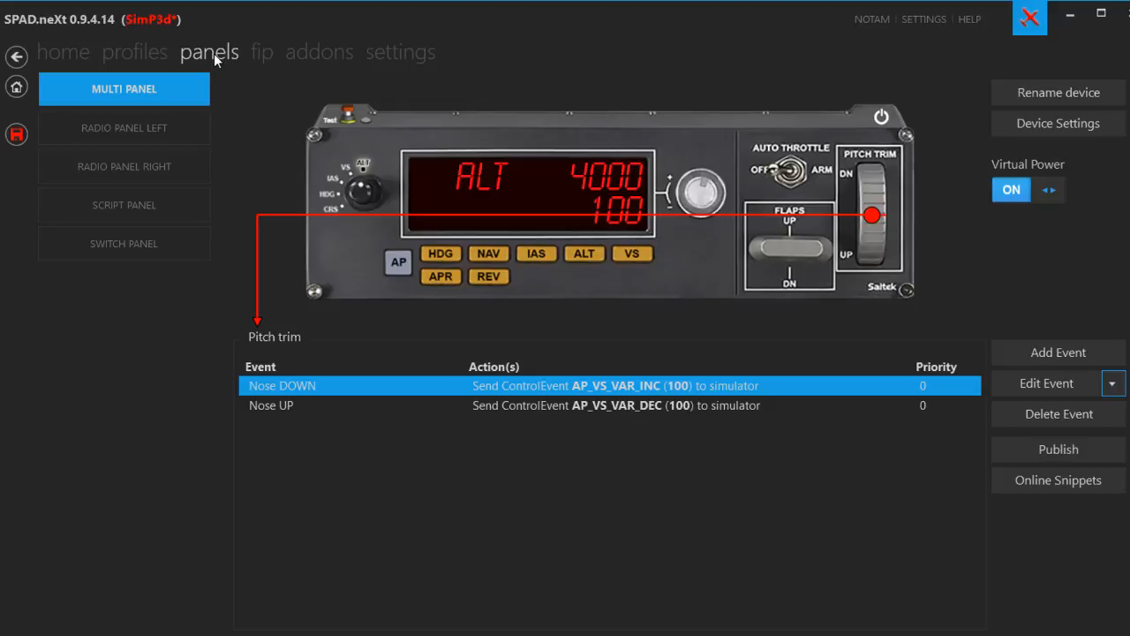
Activate the test profile and discard the unsaved changes made to SimP3d.
click(132, 54)
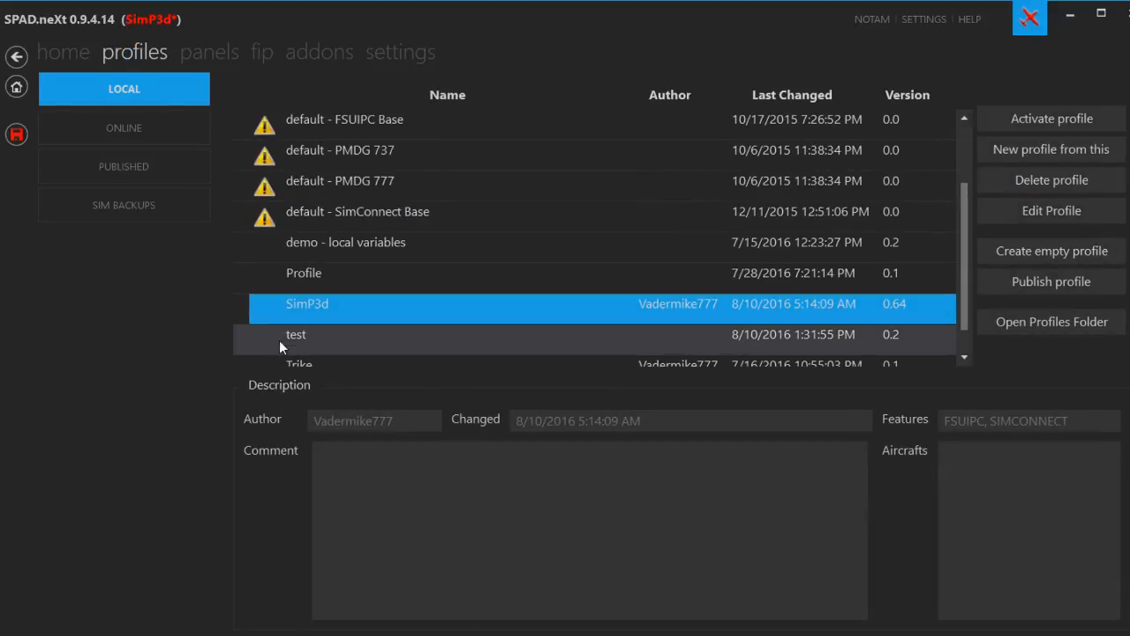
double_click(327, 337)
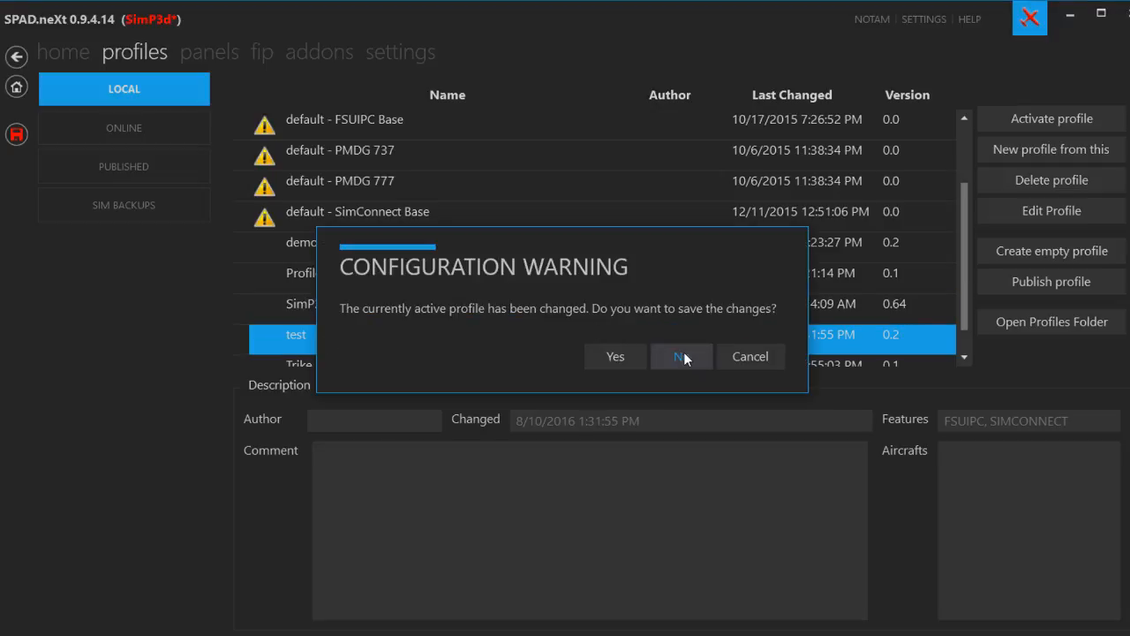
click(681, 354)
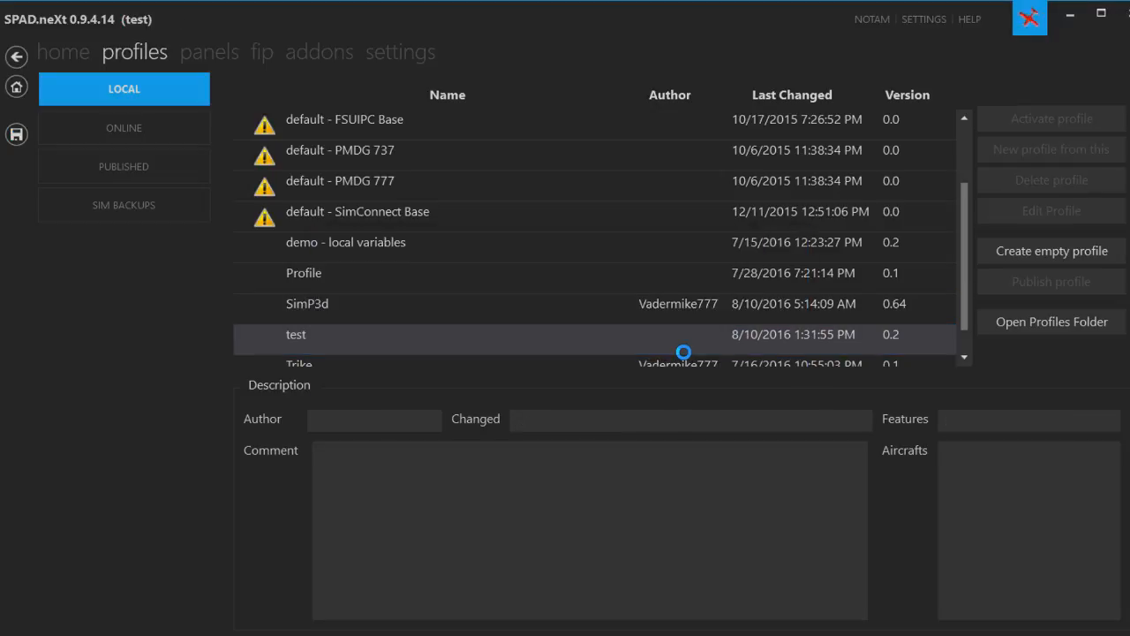
Examine the Multi Panel's ALT selector events and NAV/CRS hold events, and the copy options offered for them.
click(198, 53)
click(451, 174)
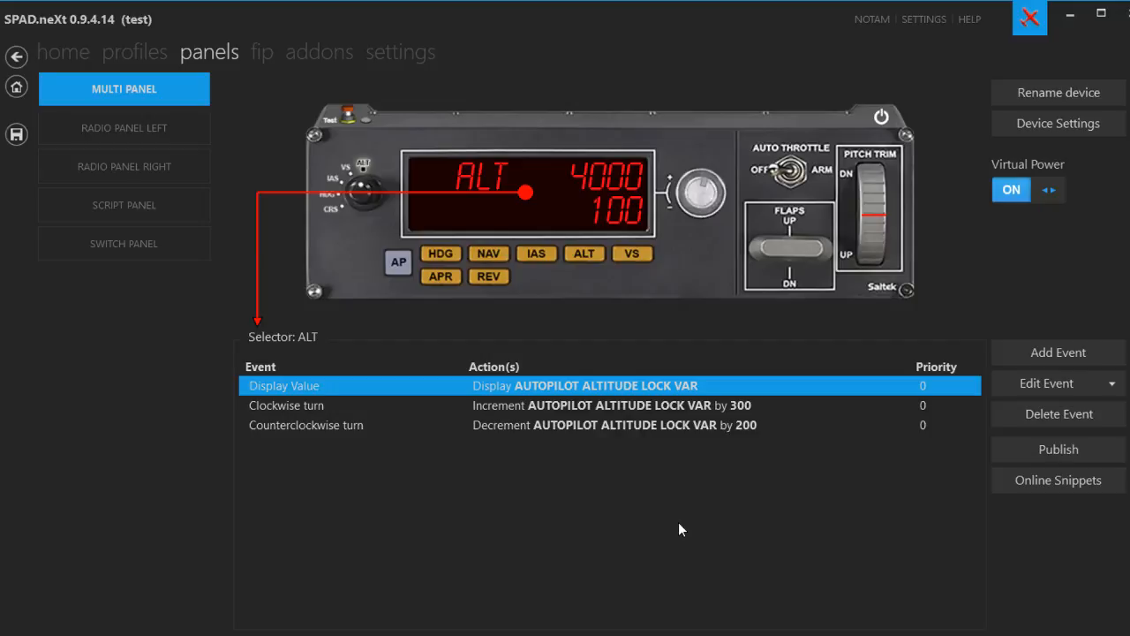
click(485, 256)
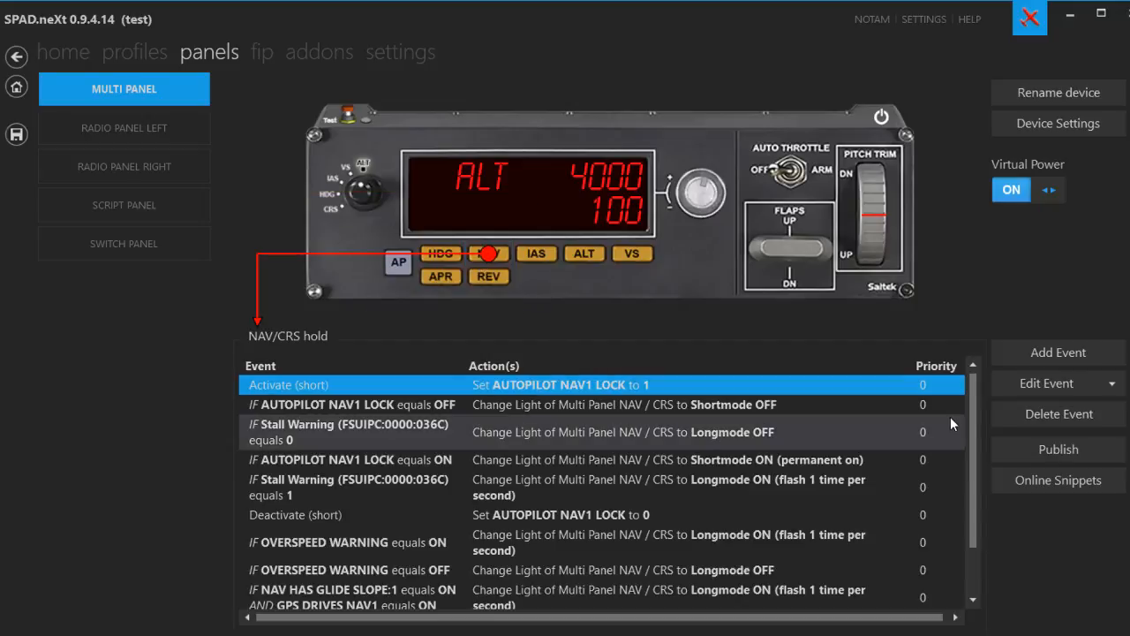
scroll(975, 448, down, 1)
scroll(950, 397, up, 1)
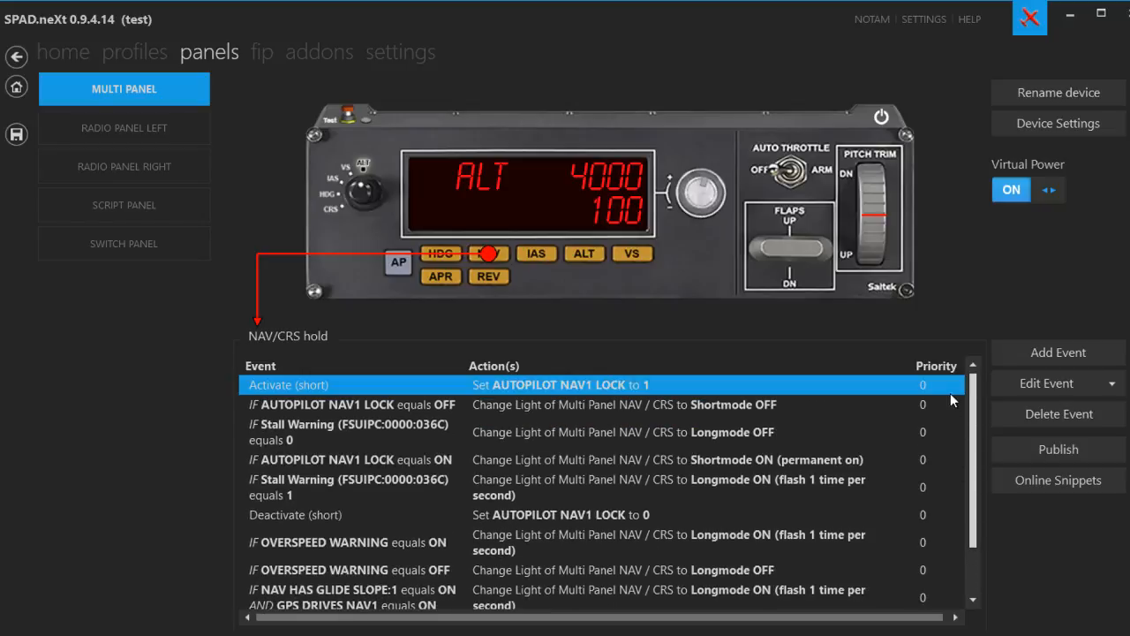
click(1111, 387)
mouse_move(1028, 411)
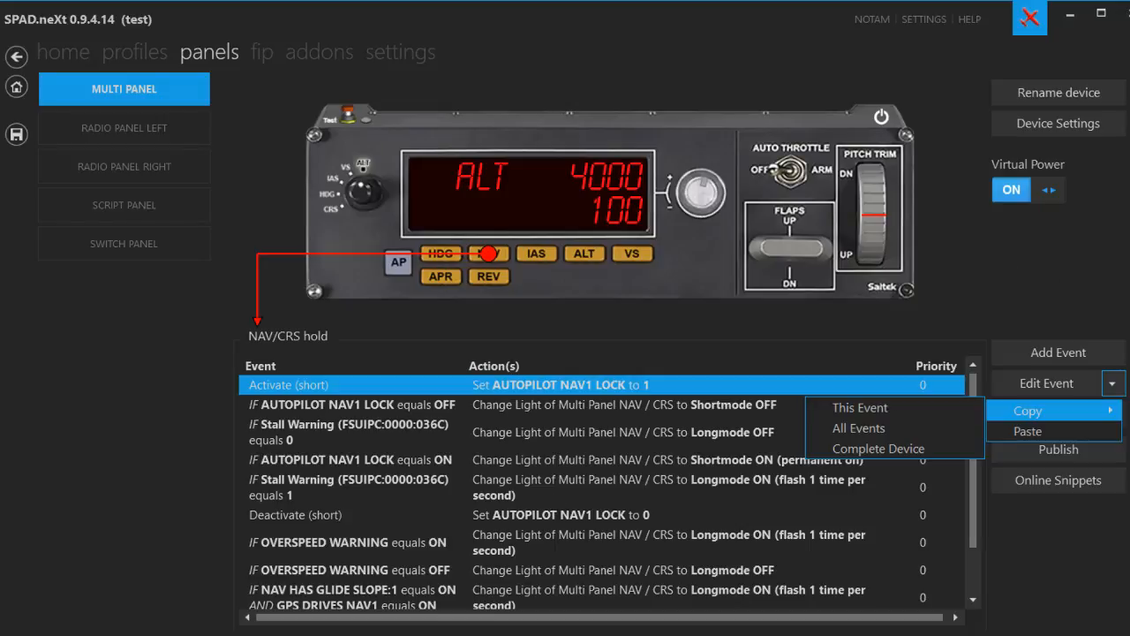
key(Escape)
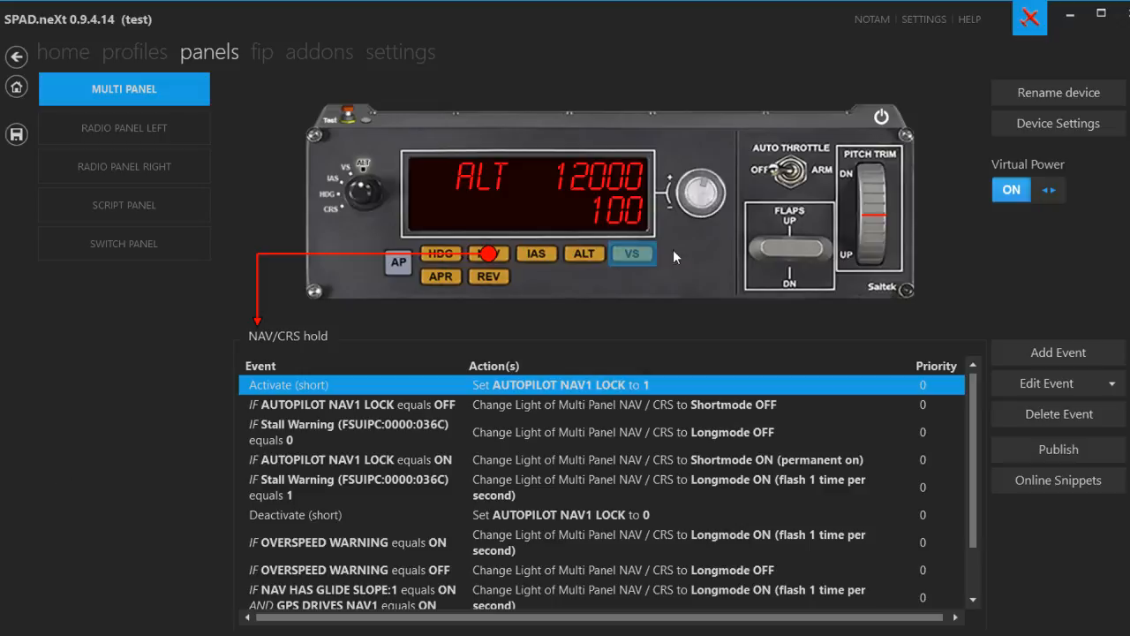
Set the AUTOPILOT ALTITUDE LOCK VAR increment in the Multi Panel's Flaps UP events to 5000.
click(792, 222)
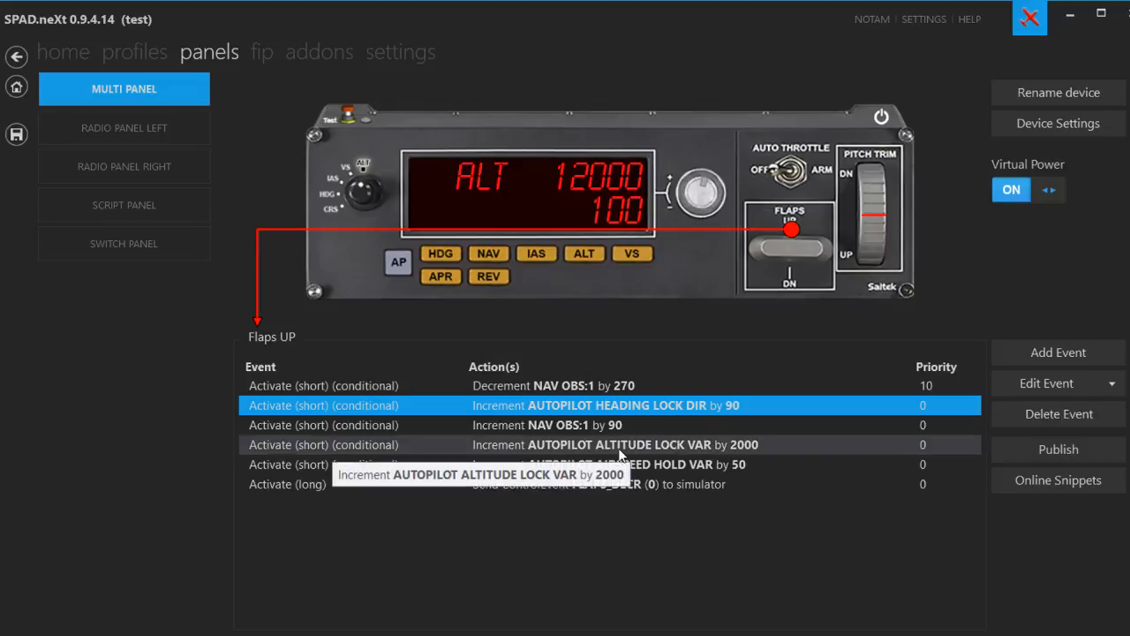
double_click(710, 443)
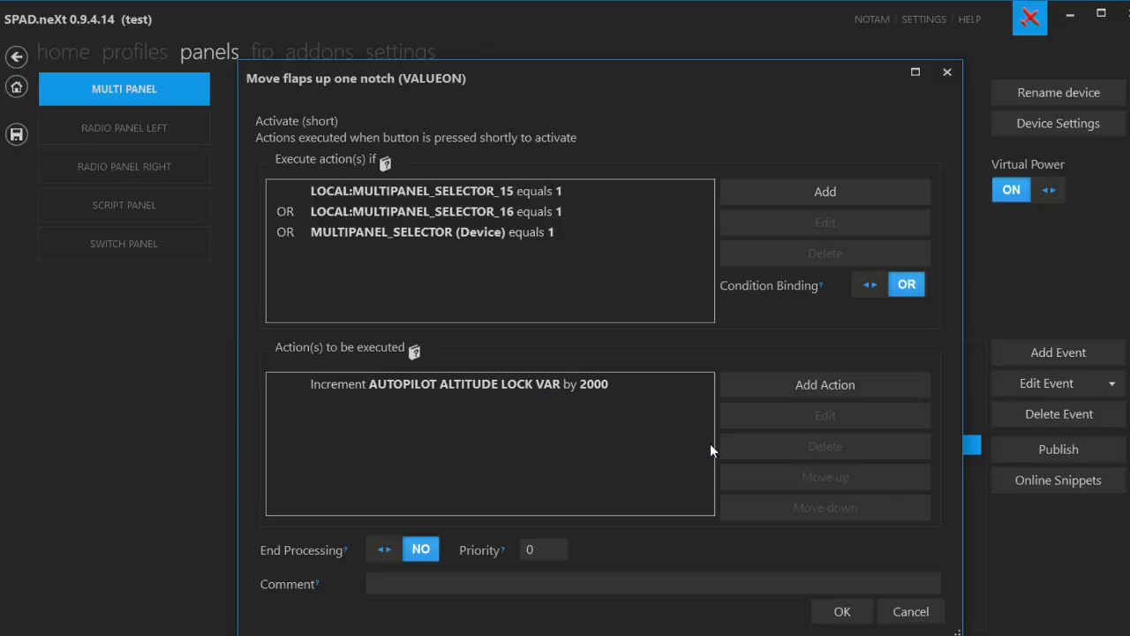
double_click(526, 382)
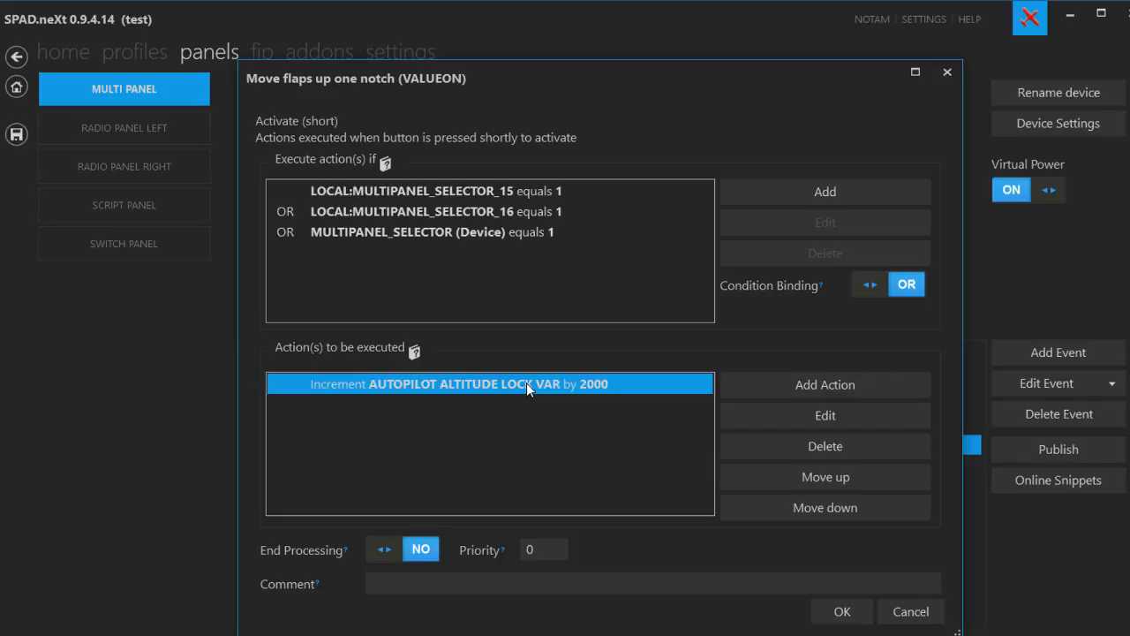
double_click(791, 307)
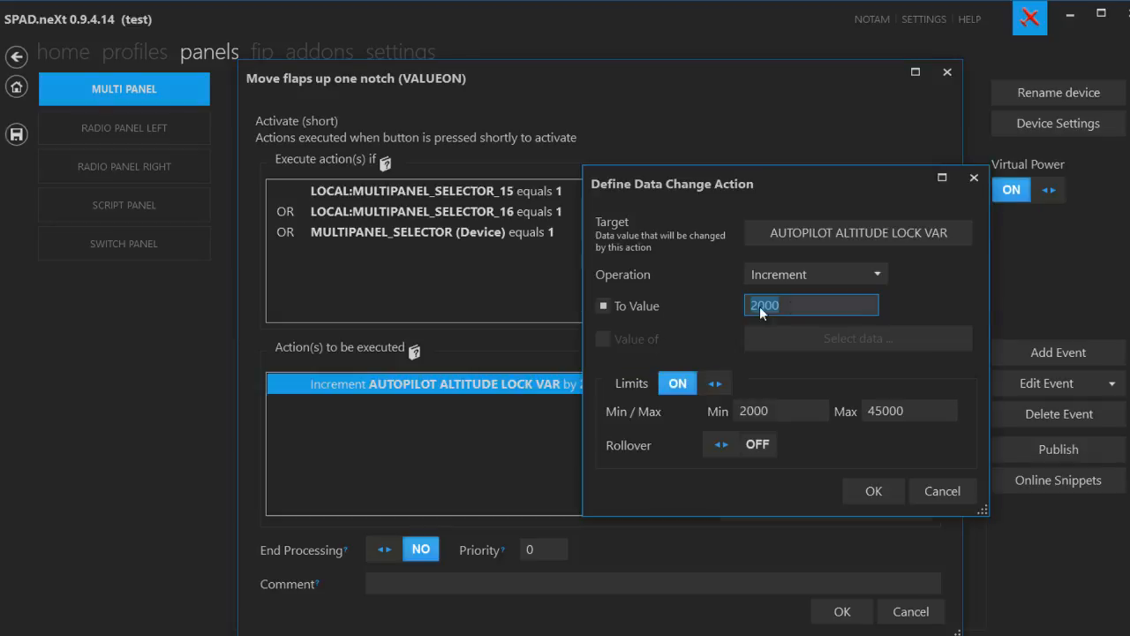
text(5000)
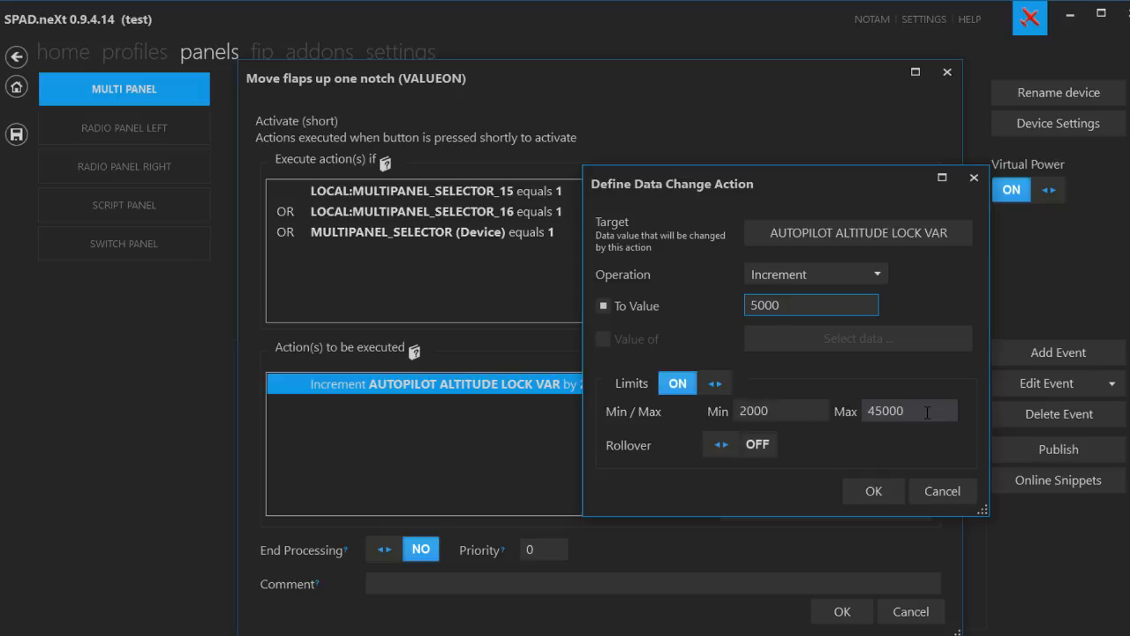
click(874, 491)
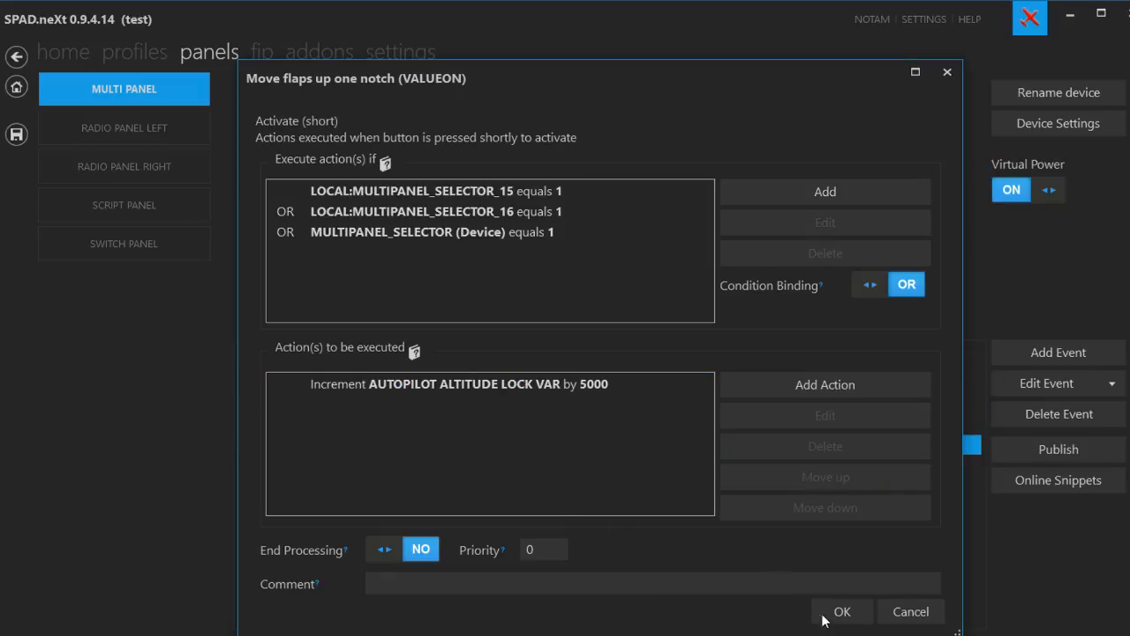
click(846, 609)
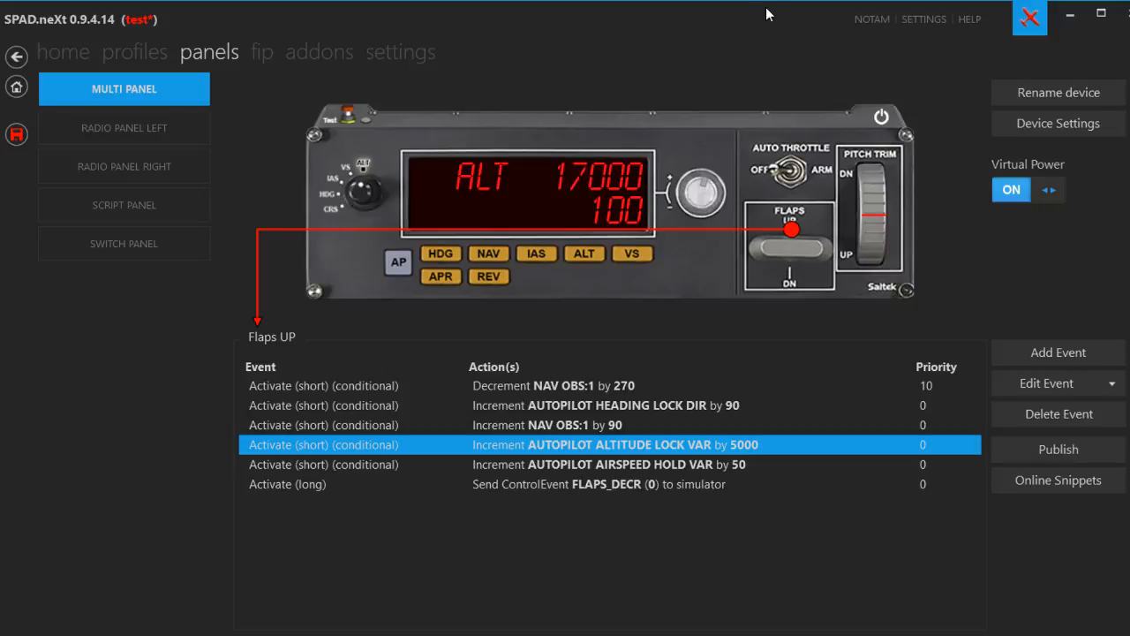
Set the AUTOPILOT ALTITUDE LOCK VAR decrement in the Multi Panel's Flaps DOWN events to 5000.
click(792, 277)
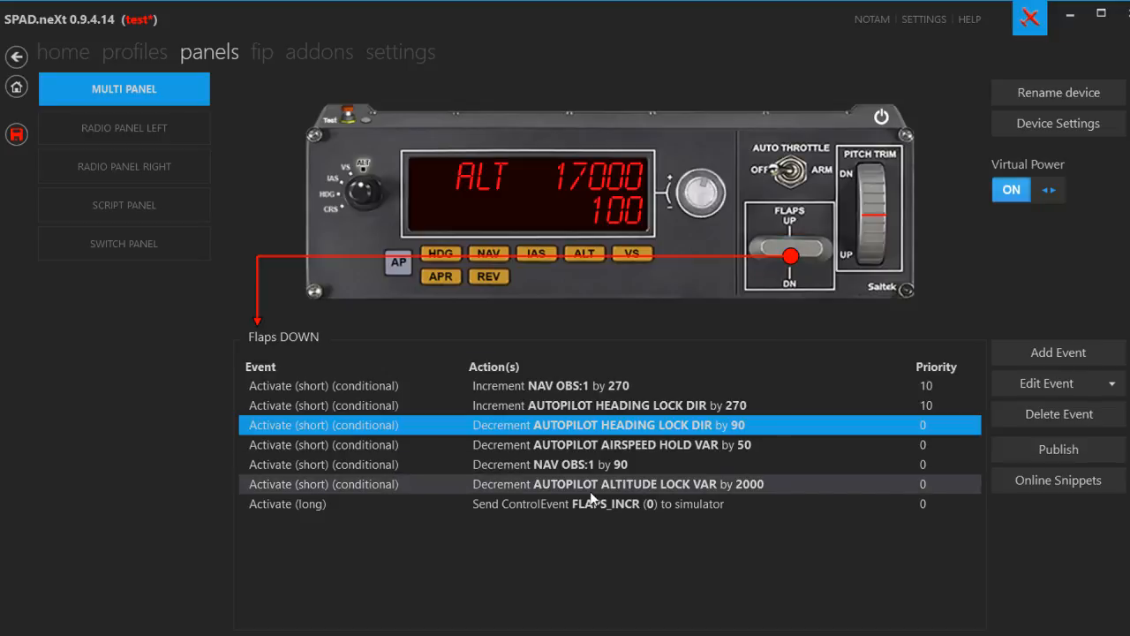
click(616, 484)
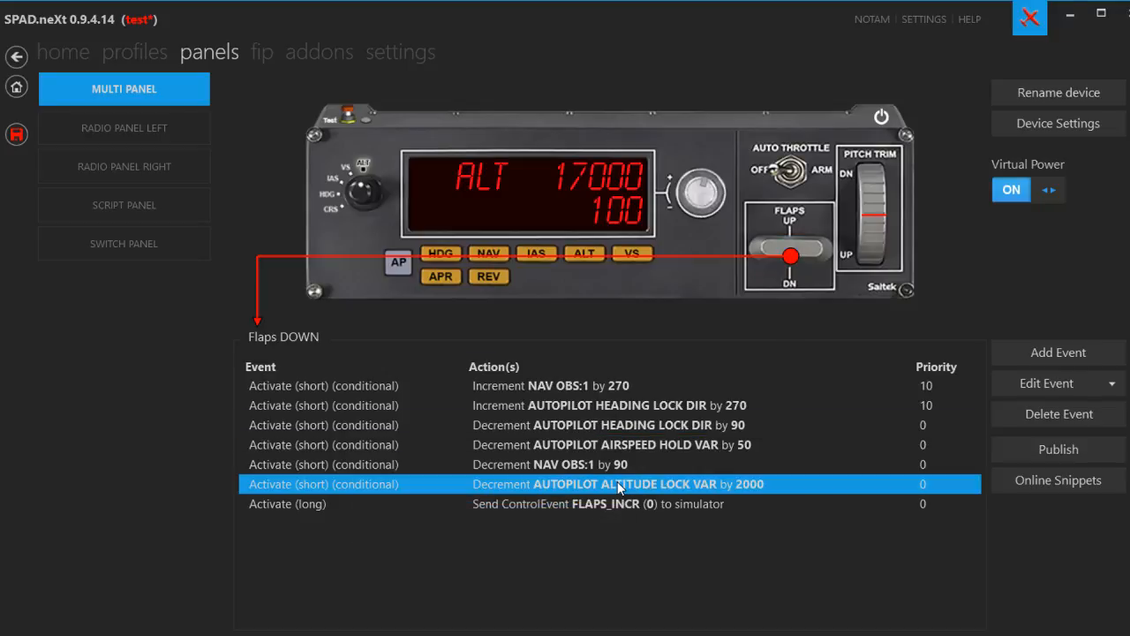
double_click(617, 482)
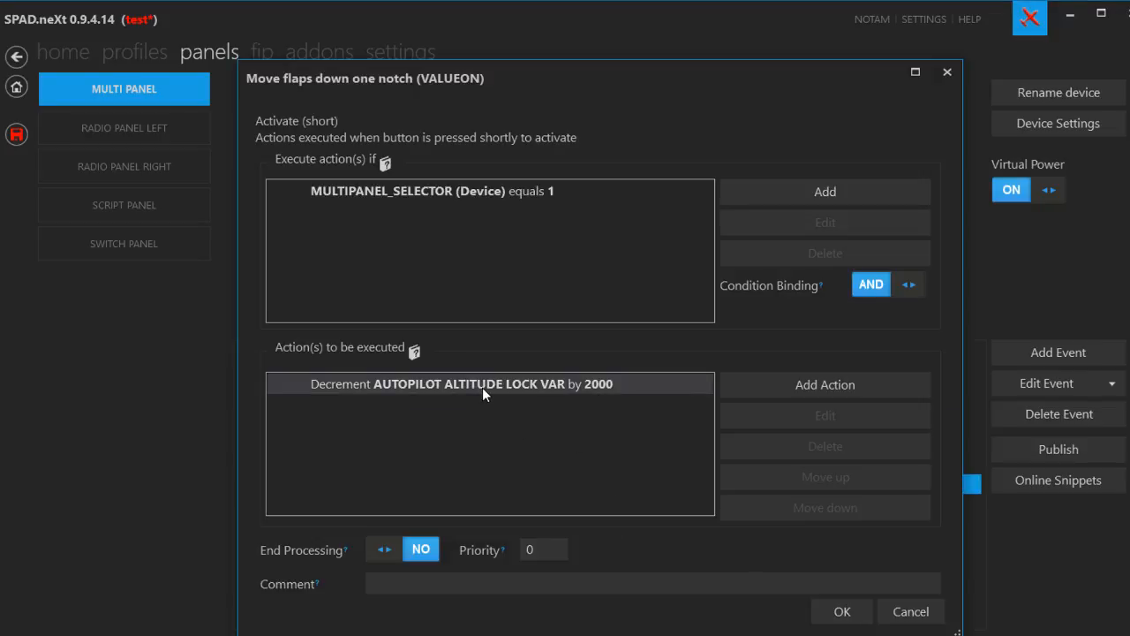
double_click(541, 382)
double_click(826, 304)
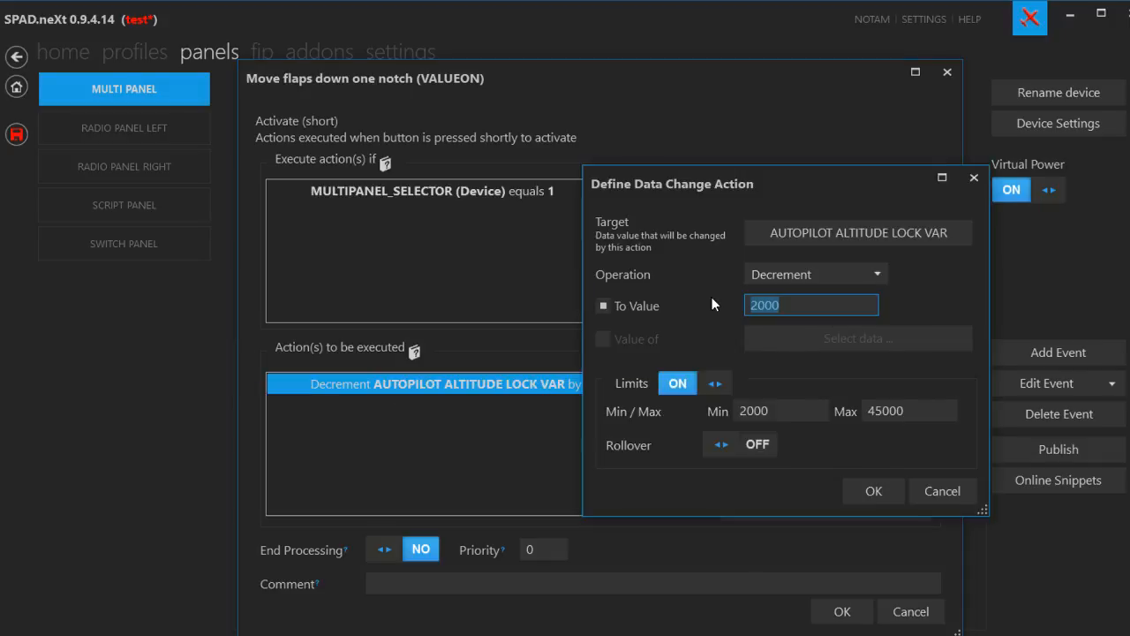
text(5000)
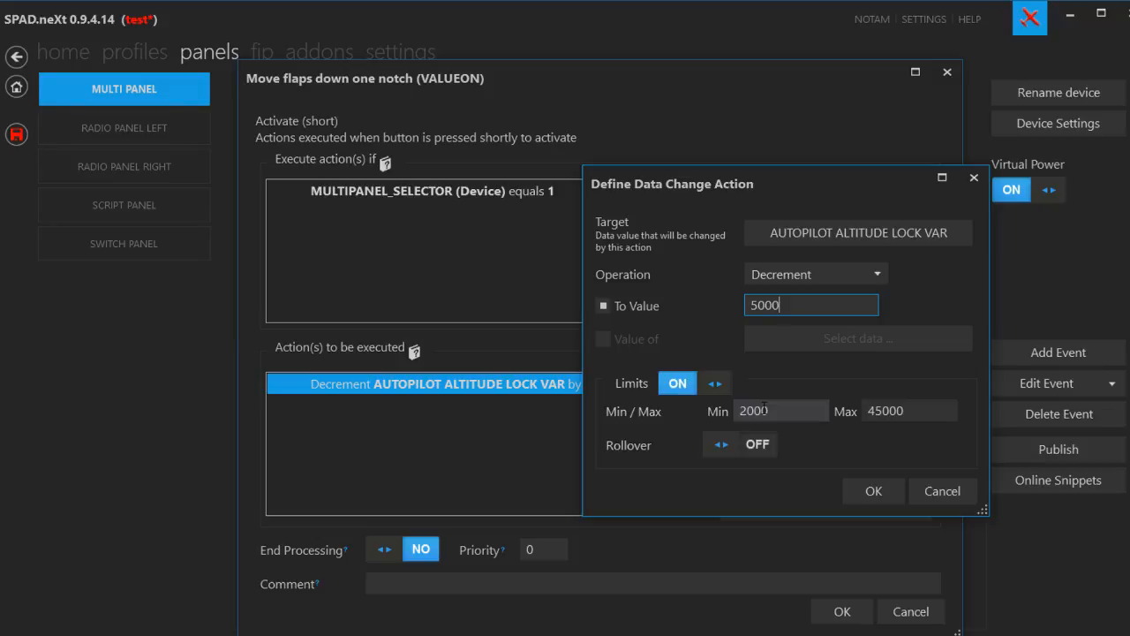
click(866, 496)
click(843, 611)
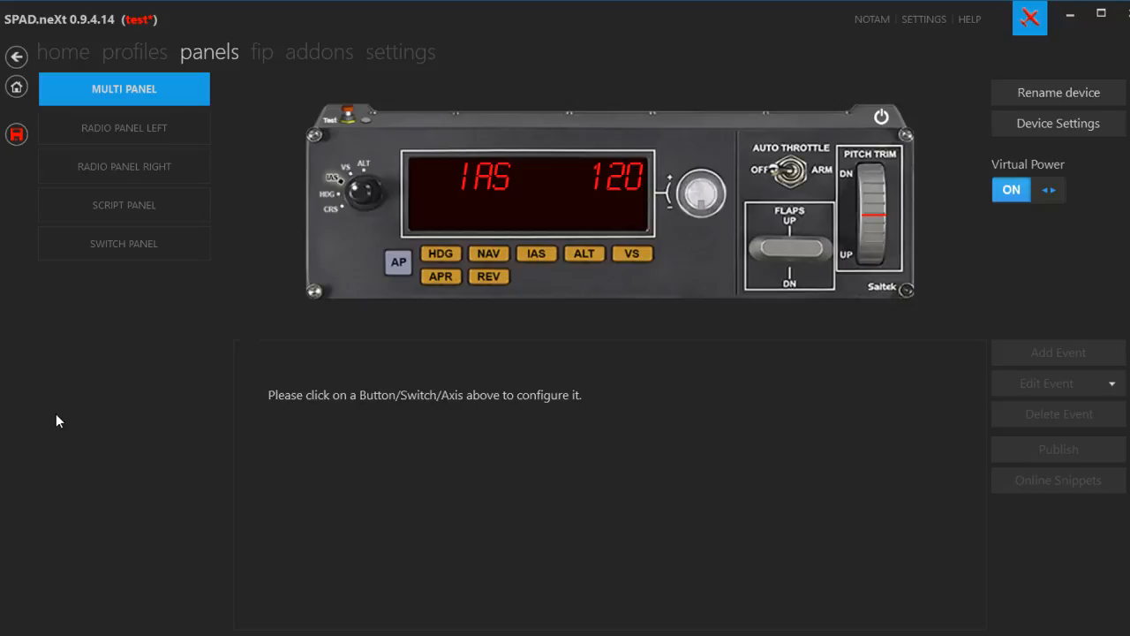
Turn on the limits for the AUTOPILOT AIRSPEED HOLD VAR decrement in the Flaps DOWN events.
click(794, 281)
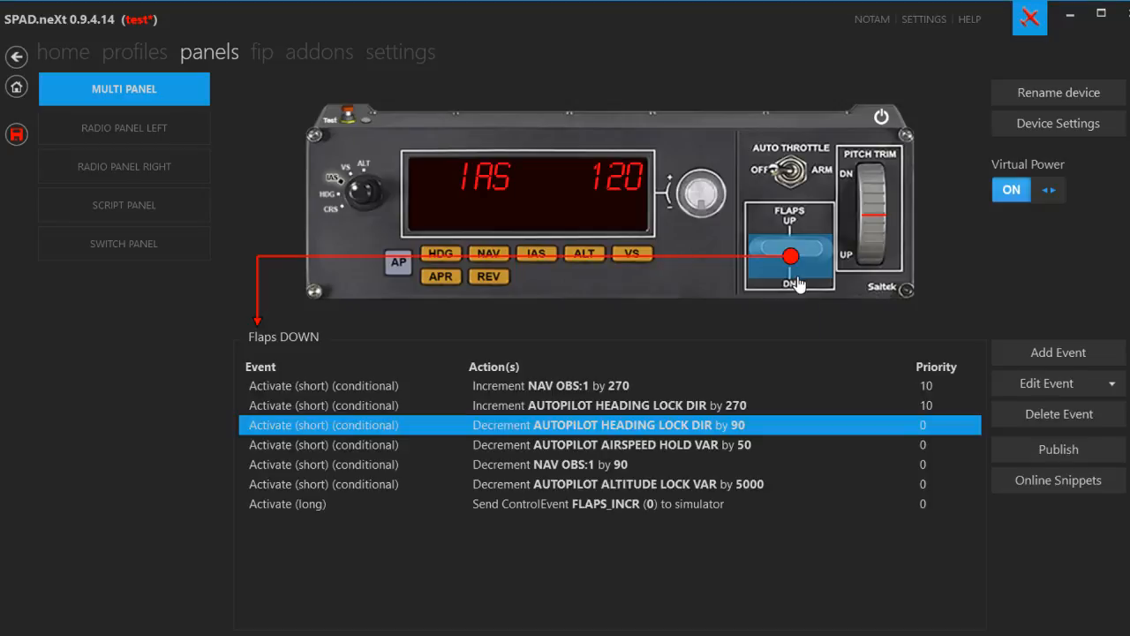
click(681, 446)
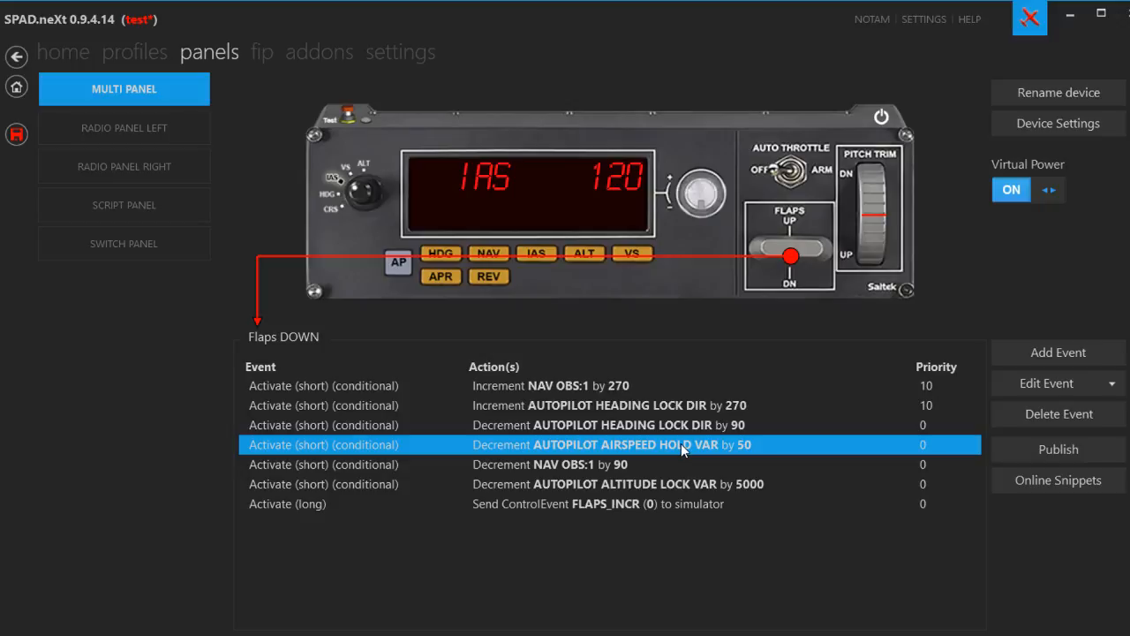
double_click(680, 444)
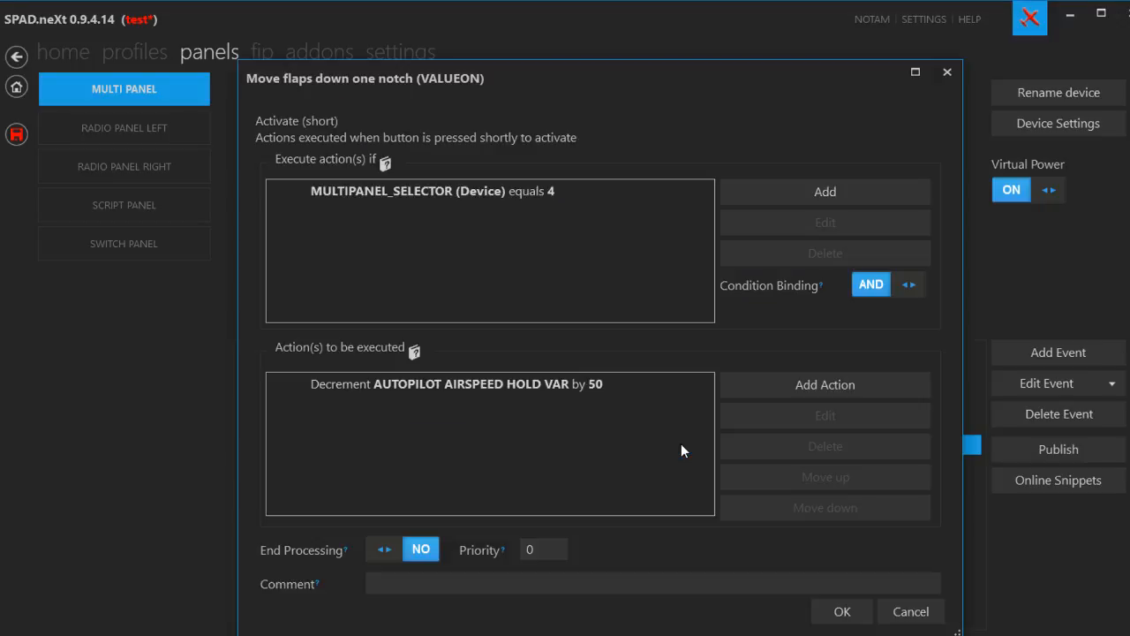
double_click(471, 385)
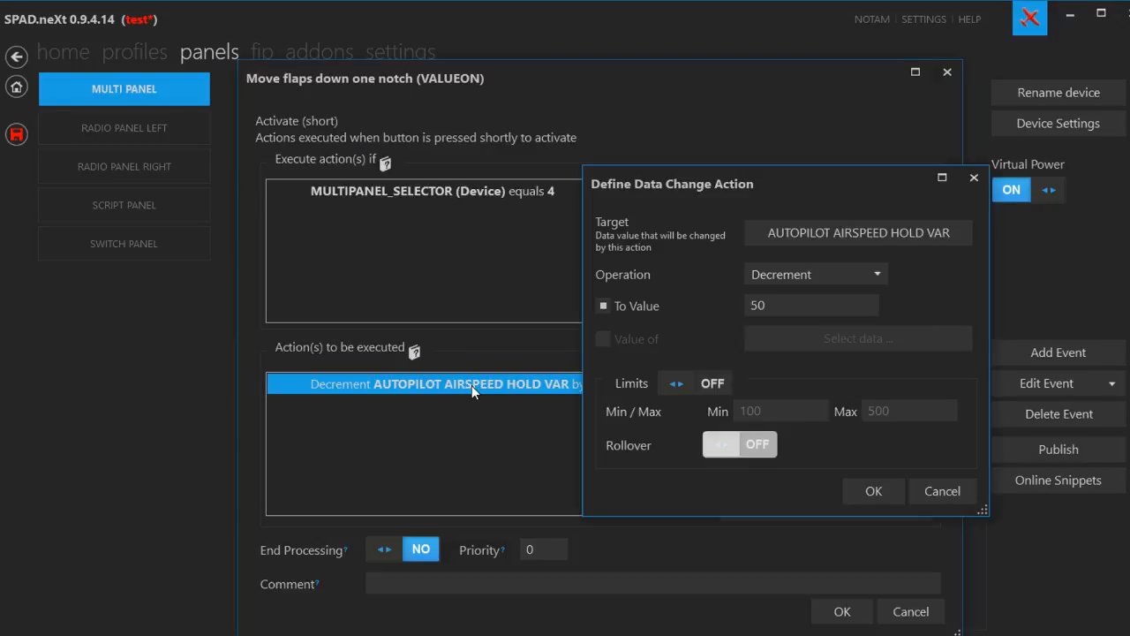
click(677, 383)
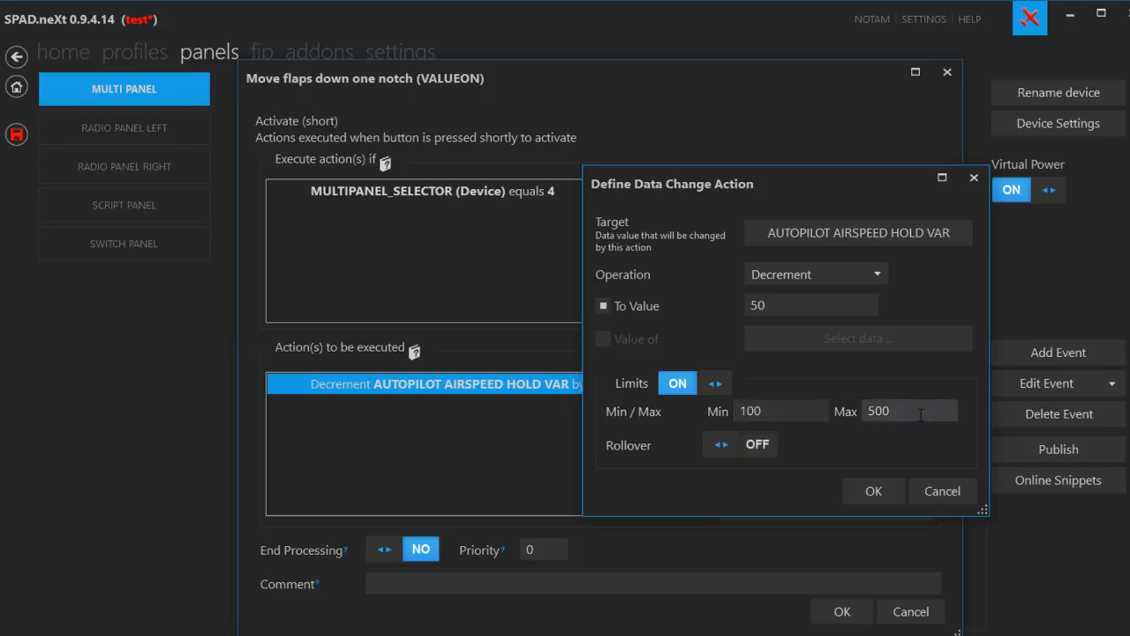
click(869, 493)
click(844, 611)
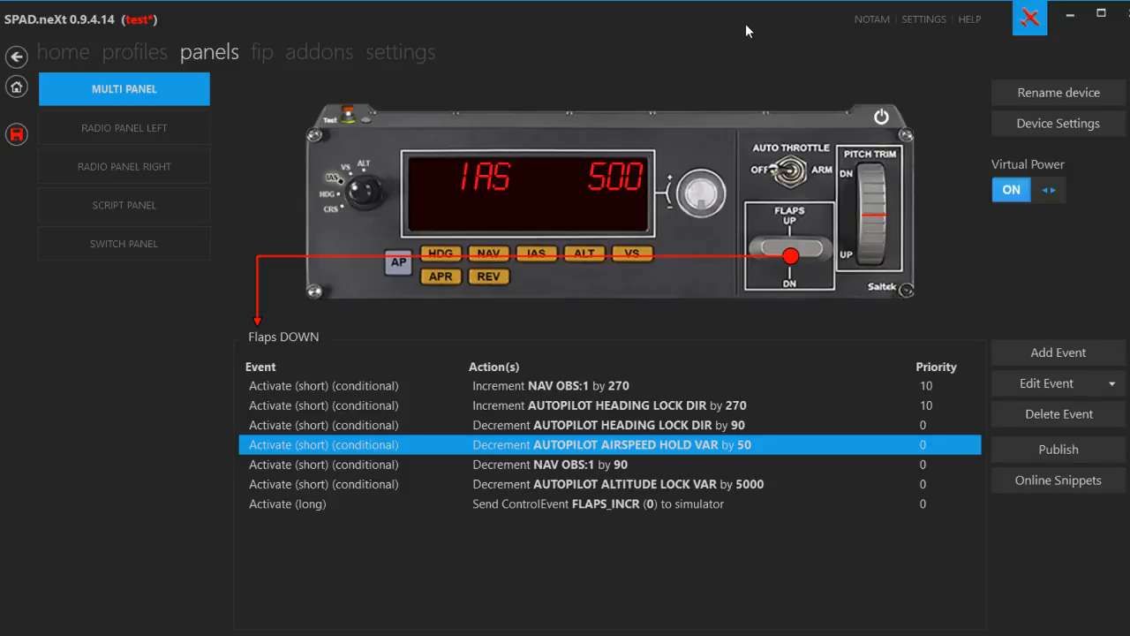
Turn on the limits for the AUTOPILOT AIRSPEED HOLD VAR increment in the Flaps UP events, with a minimum of 100.
click(789, 222)
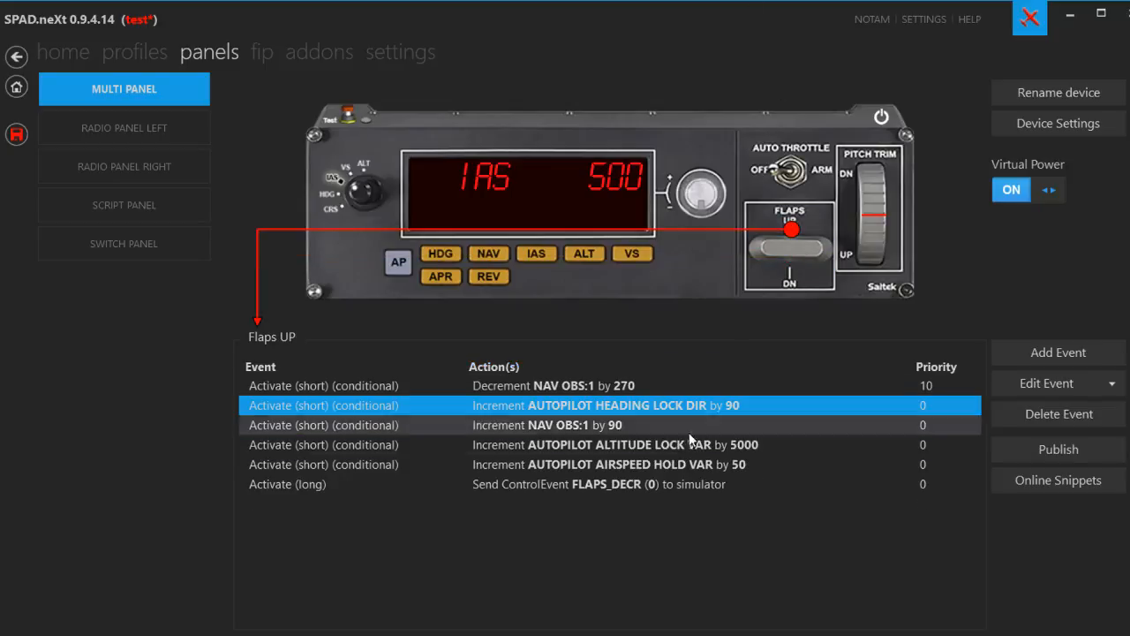
double_click(678, 463)
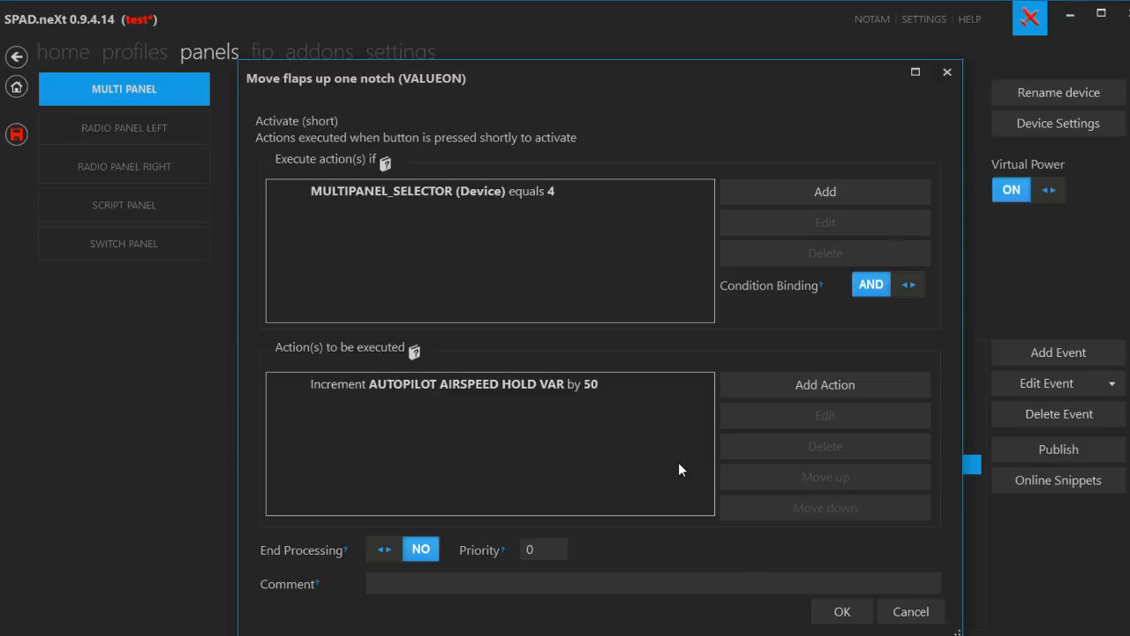
double_click(570, 389)
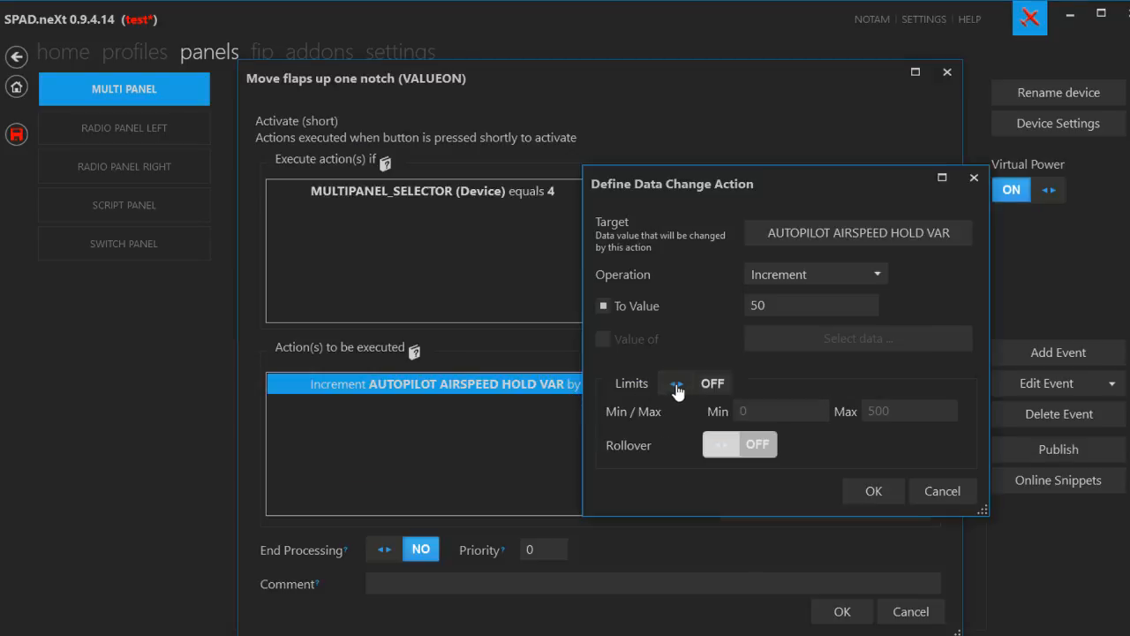
click(675, 386)
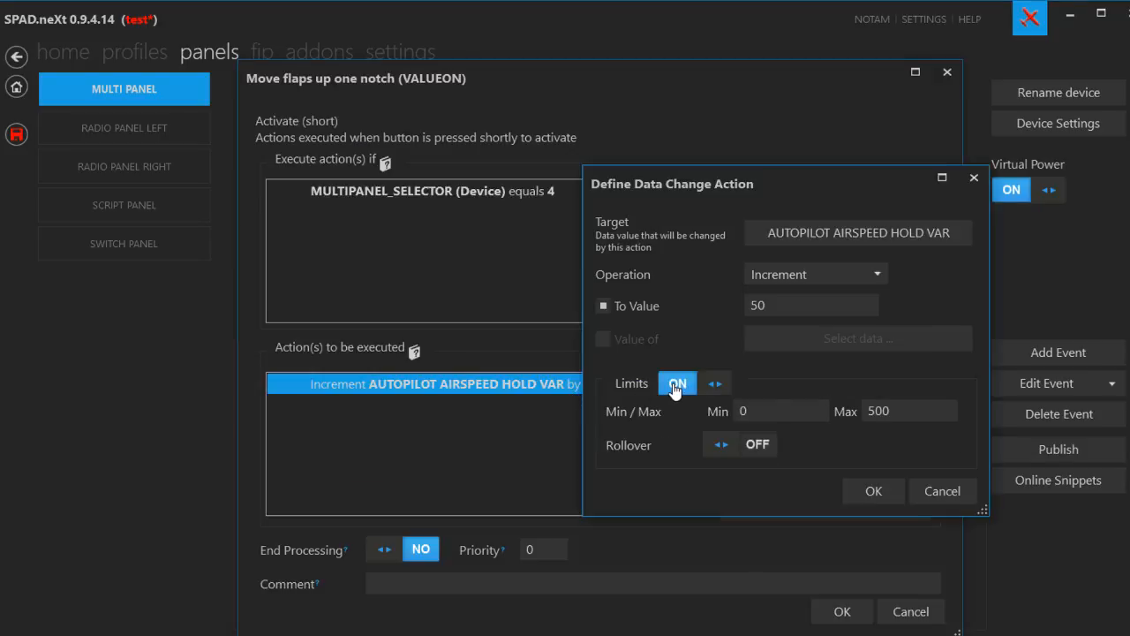
click(770, 408)
text(100)
click(861, 491)
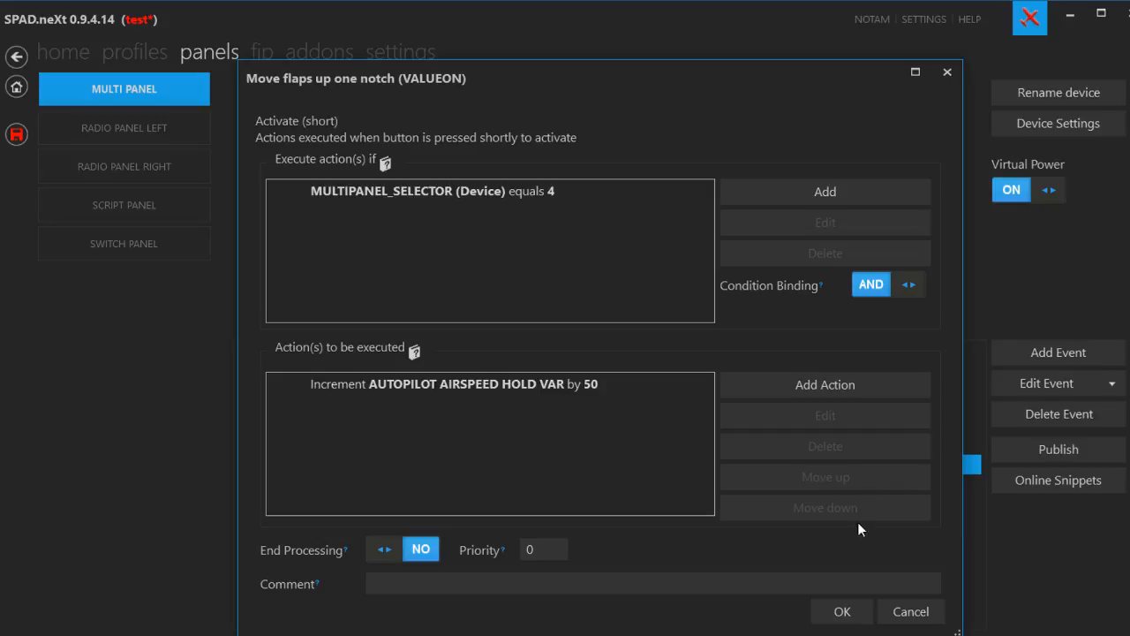
click(843, 611)
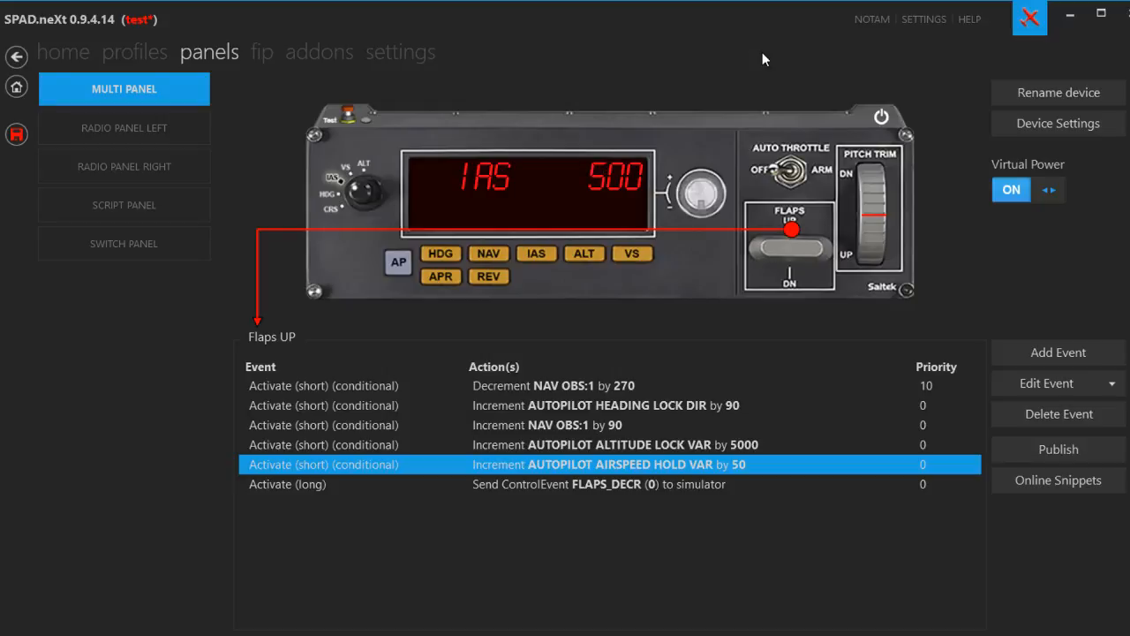
Review the list of events assigned to the Multi Panel's Flaps UP switch.
click(16, 134)
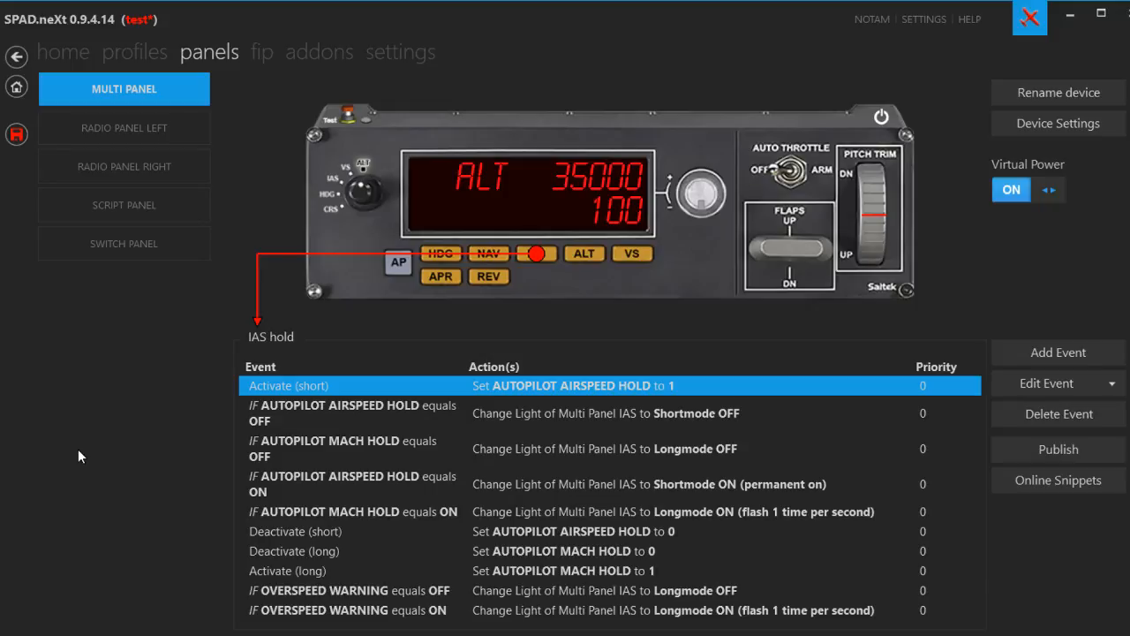
click(785, 228)
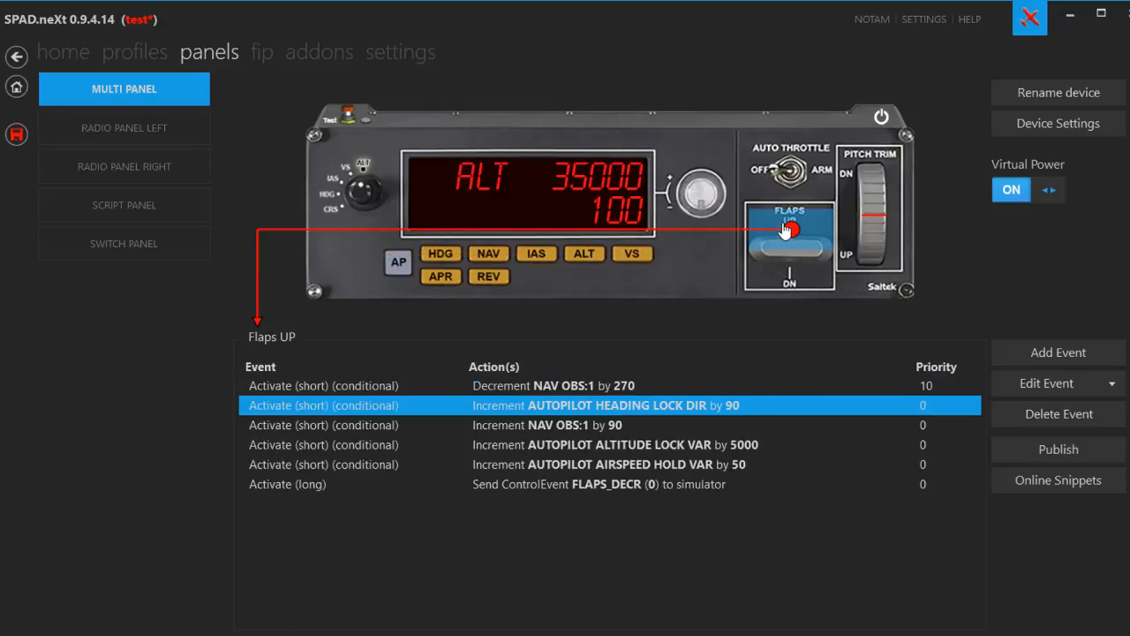
Delete all the events assigned to the Multi Panel's Flaps UP switch.
click(597, 394)
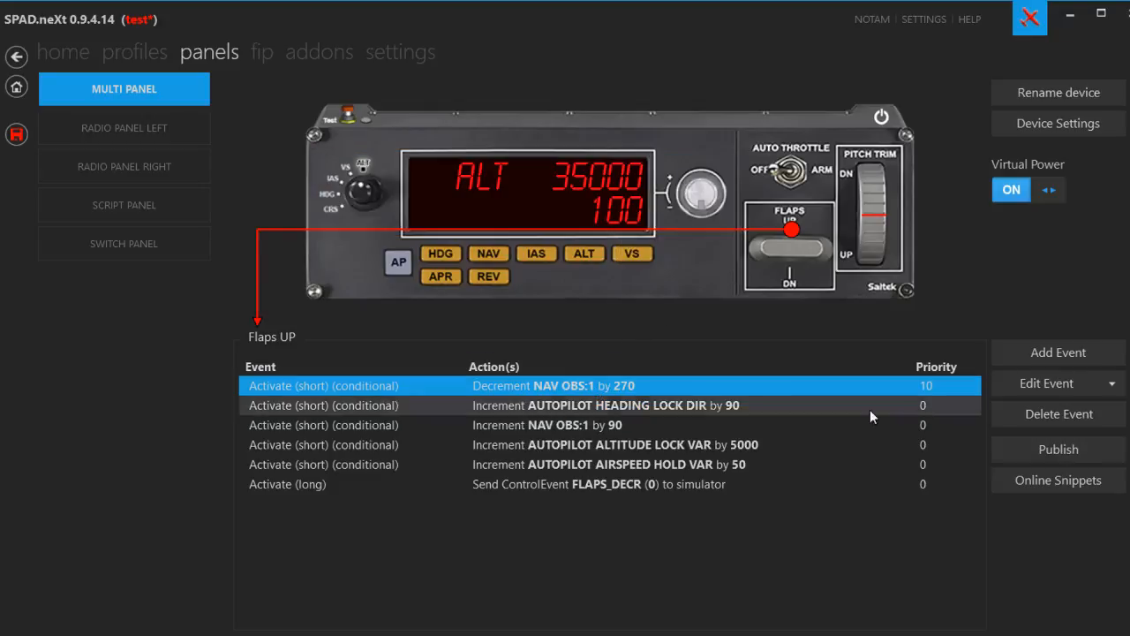
double_click(1037, 414)
triple_click(1037, 414)
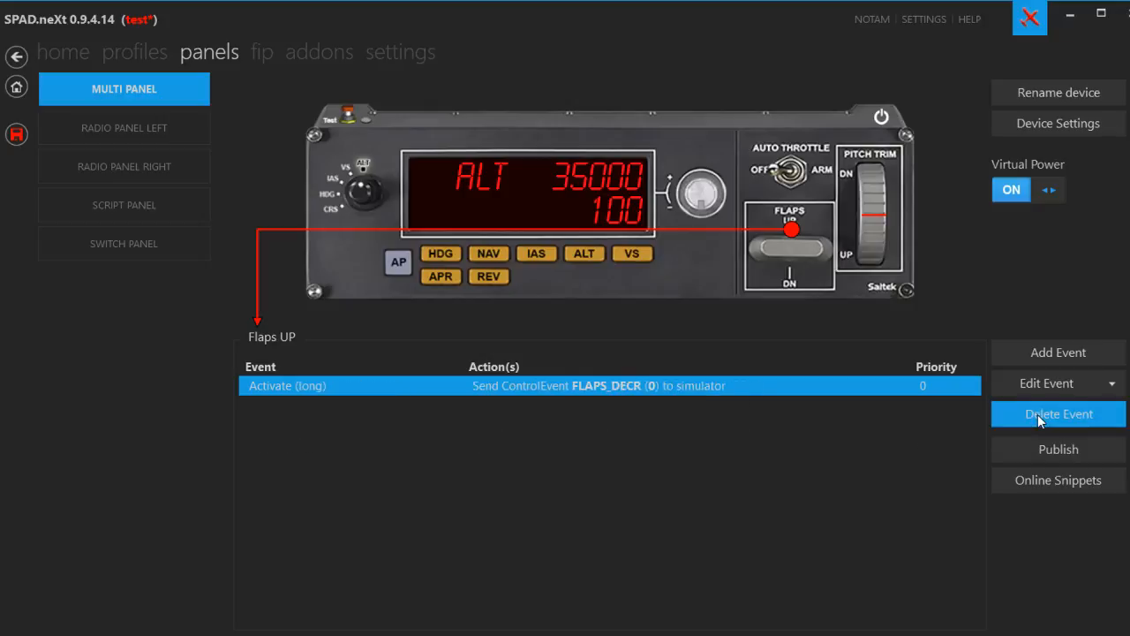
click(1037, 414)
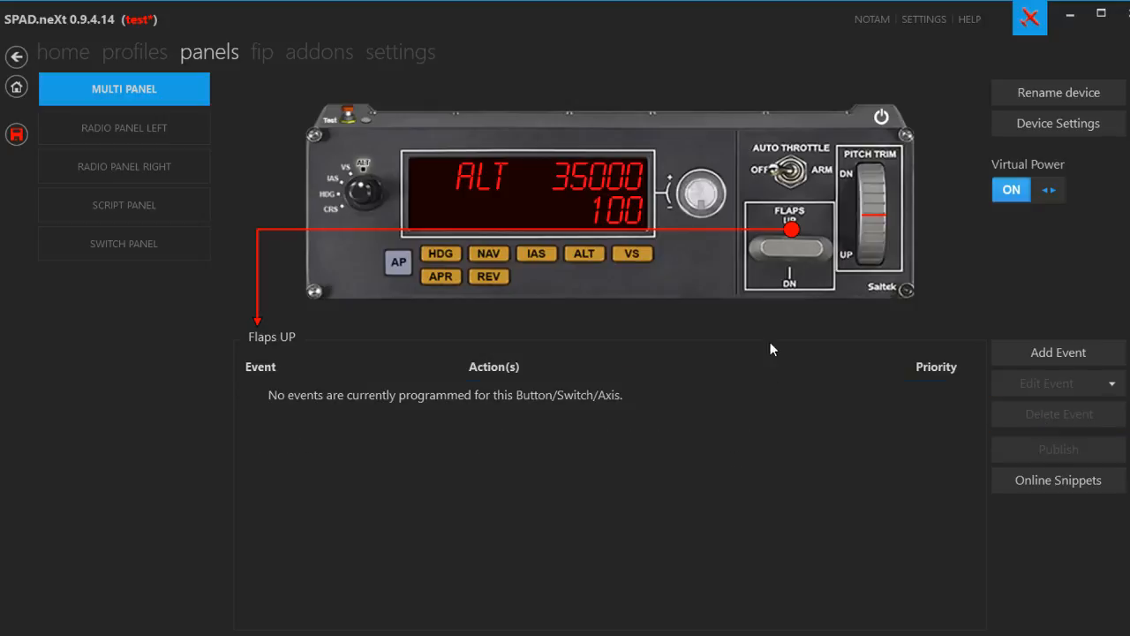
Delete all the events assigned to the Multi Panel's Flaps DOWN switch.
click(790, 260)
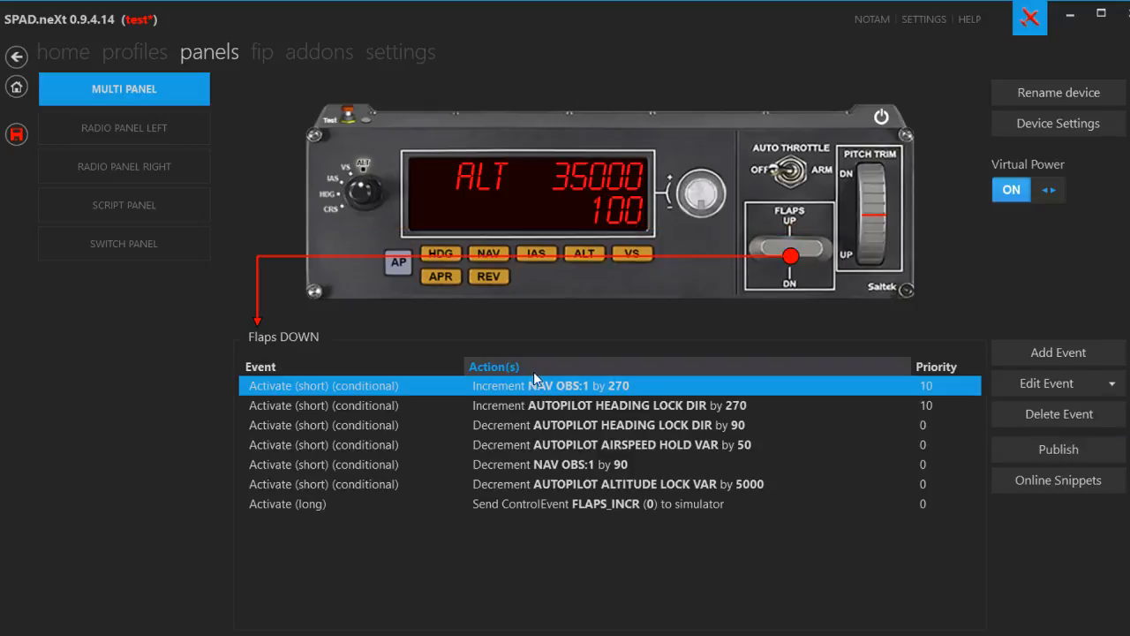
triple_click(1016, 418)
triple_click(1017, 419)
click(1017, 418)
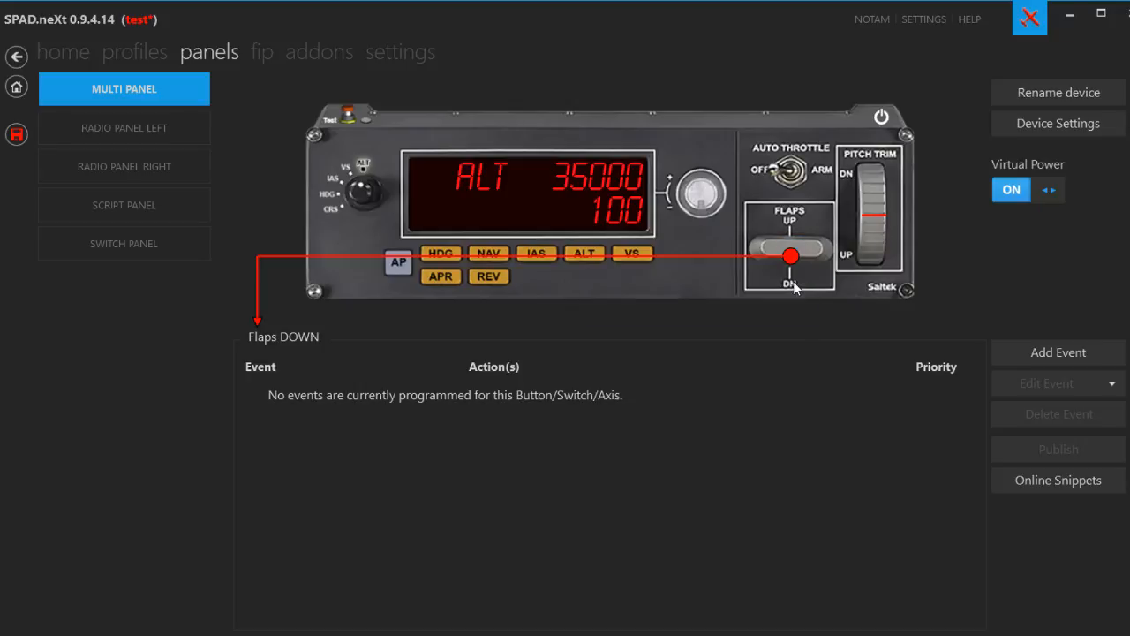
Create an Activate (short) event for Flaps UP with a Send Simulation-Event action, limiting the control list to SIMCONNECT.
click(791, 218)
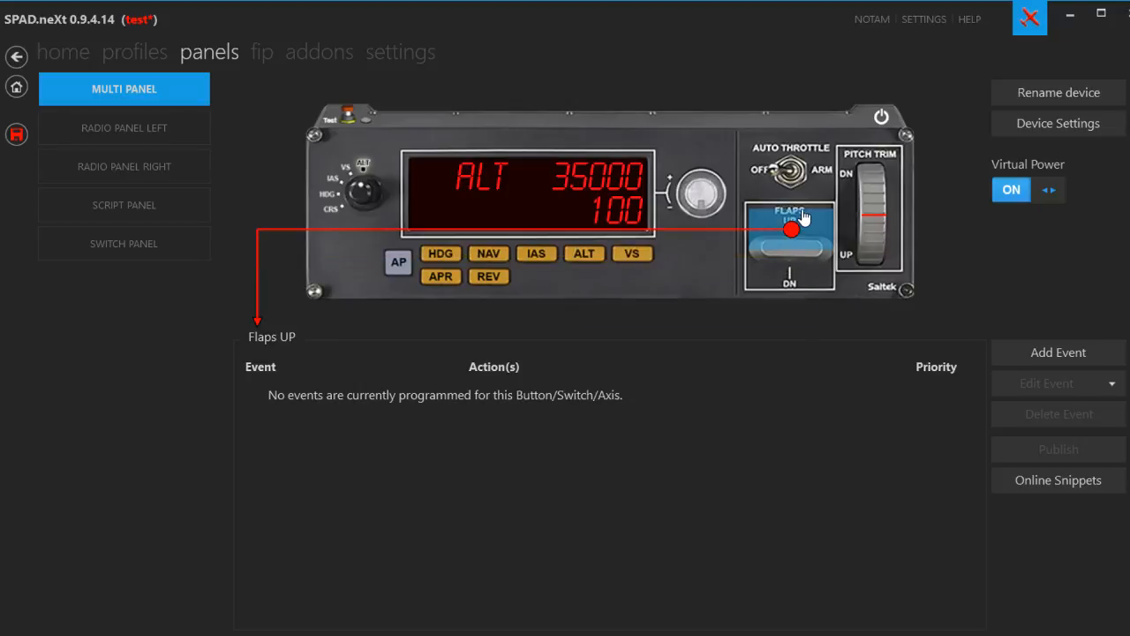
click(1062, 351)
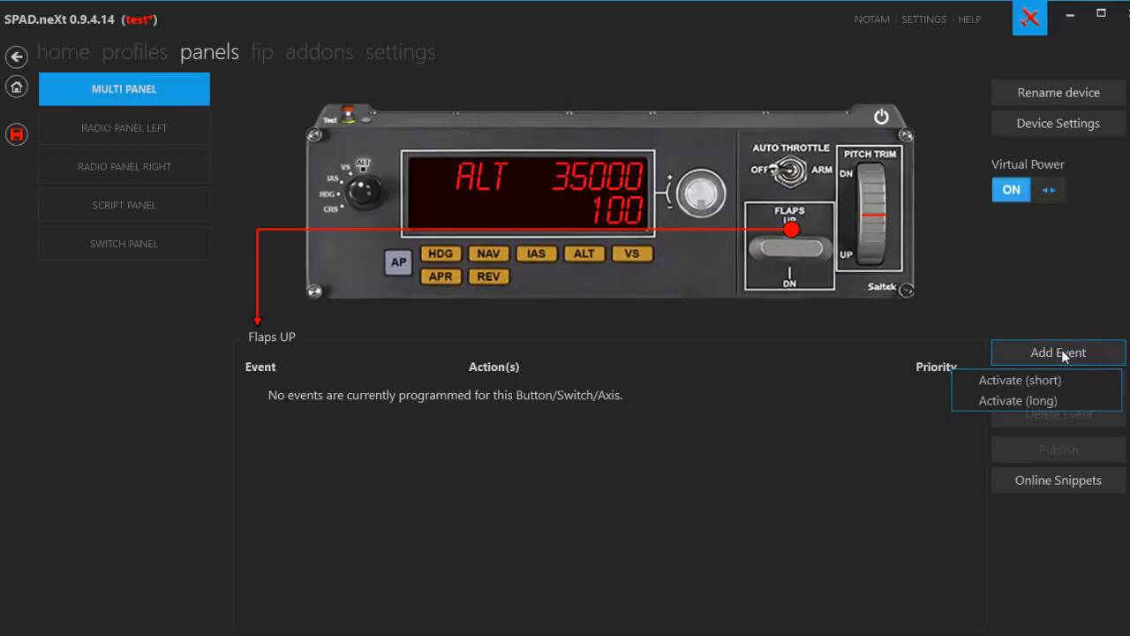
click(1018, 380)
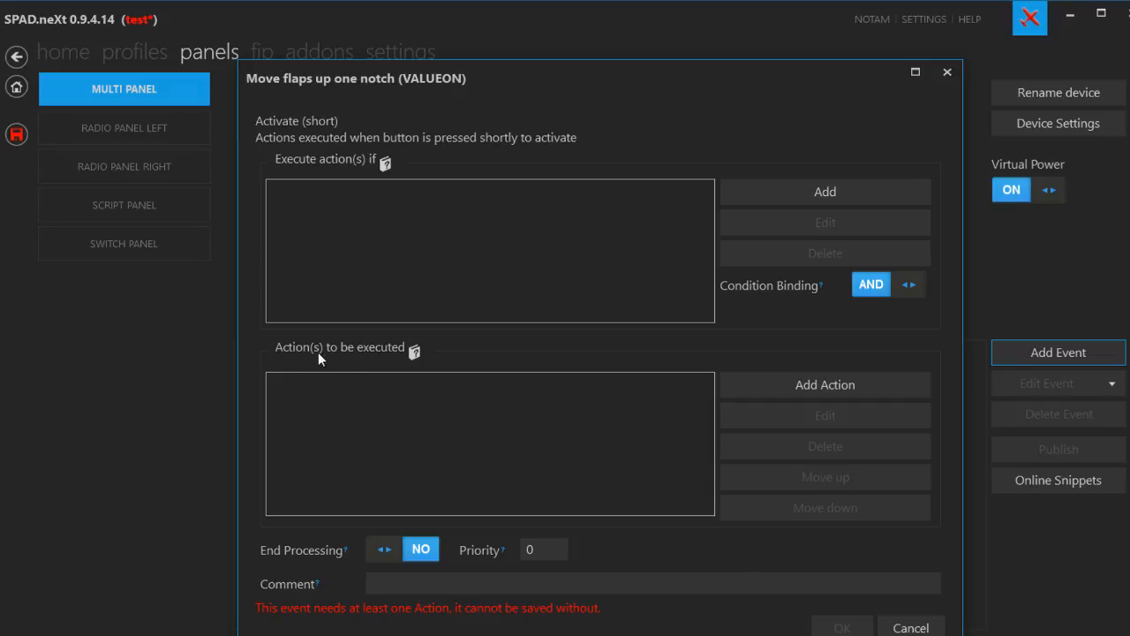
click(816, 382)
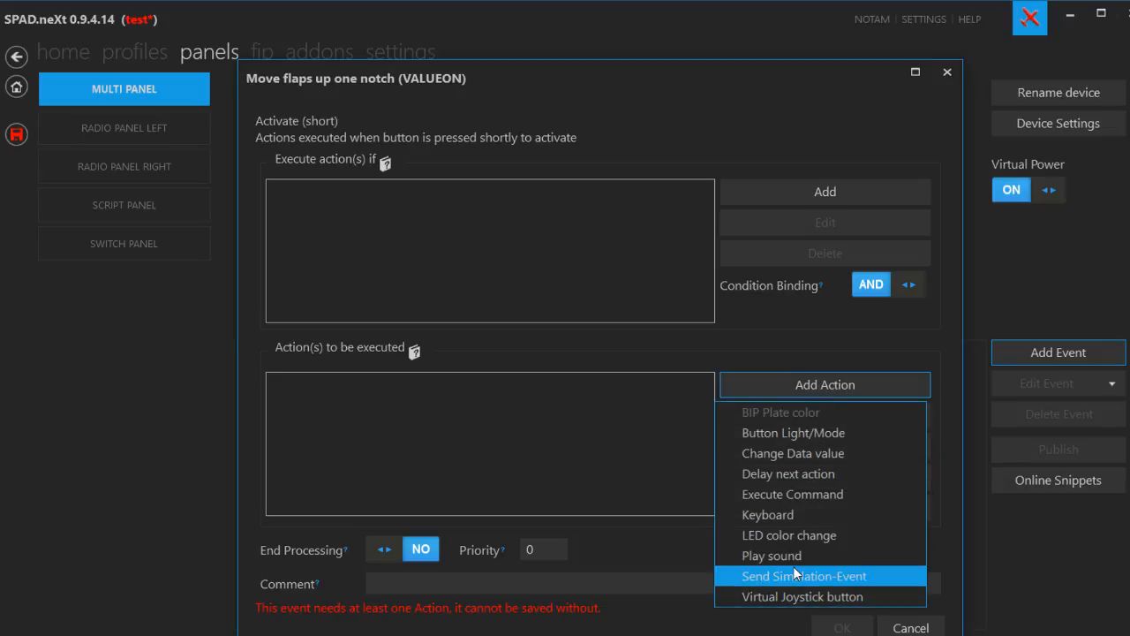
click(813, 575)
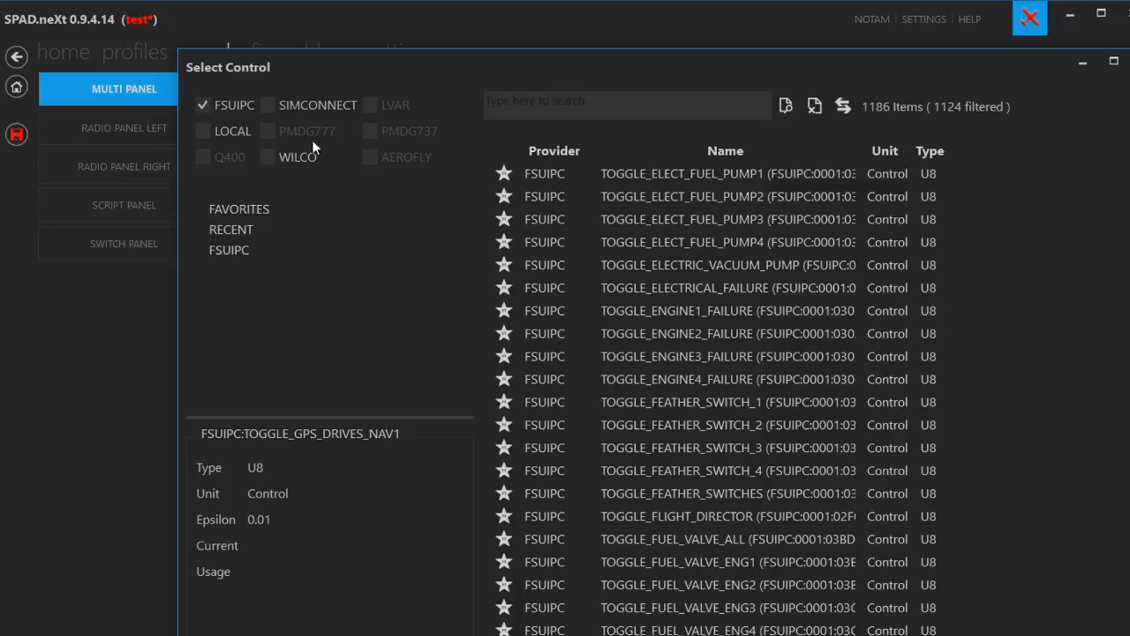
click(268, 105)
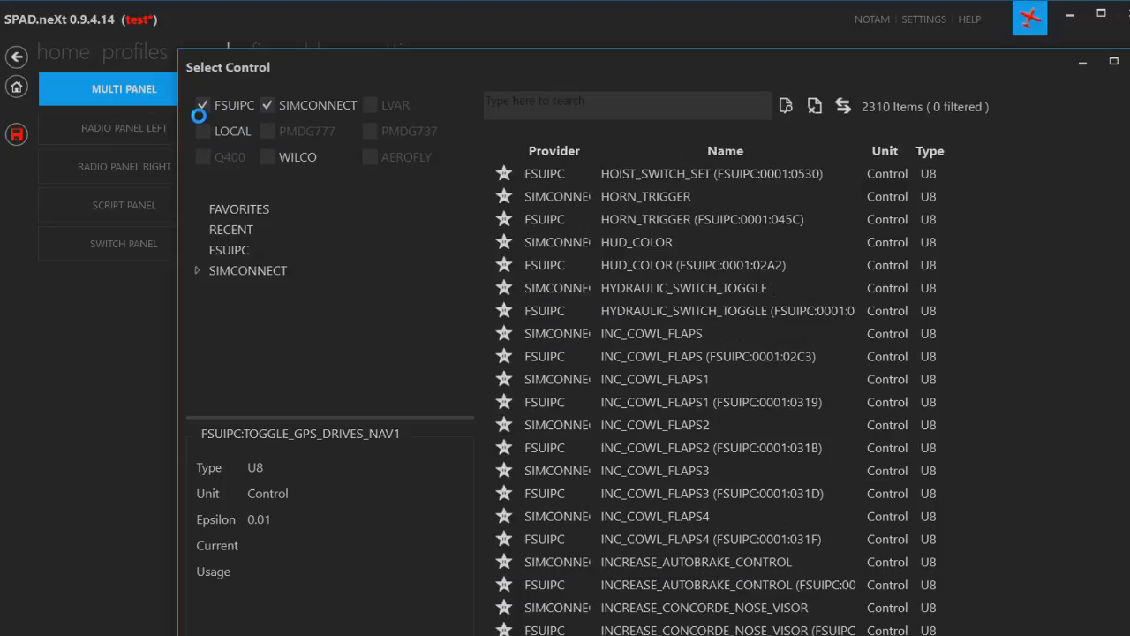
click(204, 106)
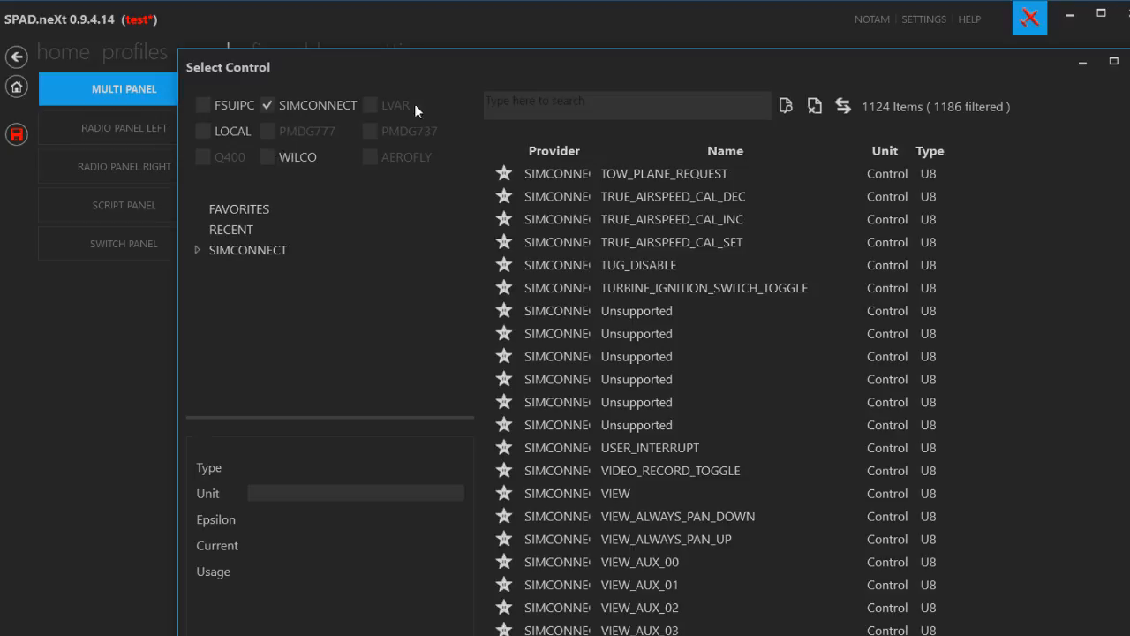
Search the controls for "flap", choose FLAPS_DECR with parameter value 0 for the Flaps UP action, and save the event.
click(590, 101)
text(f)
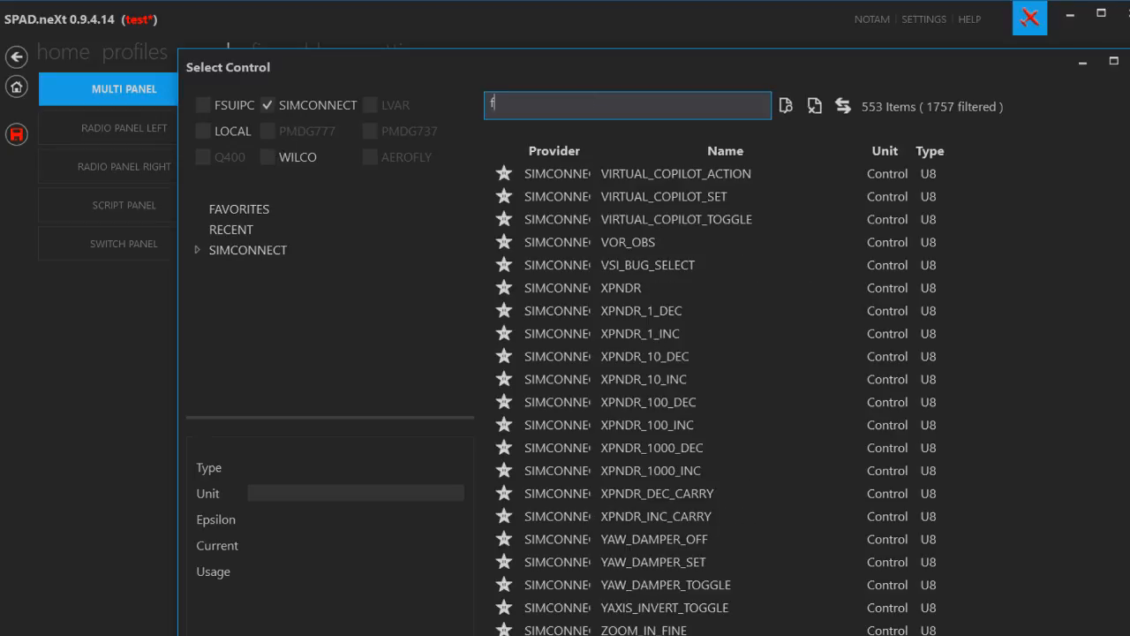
text(lp)
key(BackSpace)
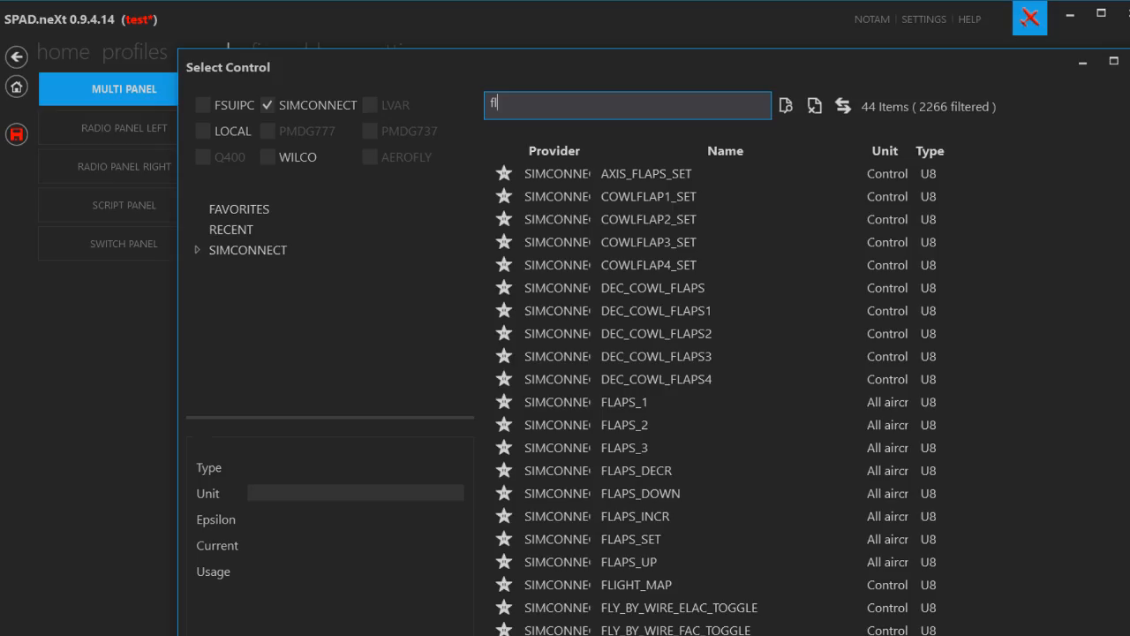
text(ap)
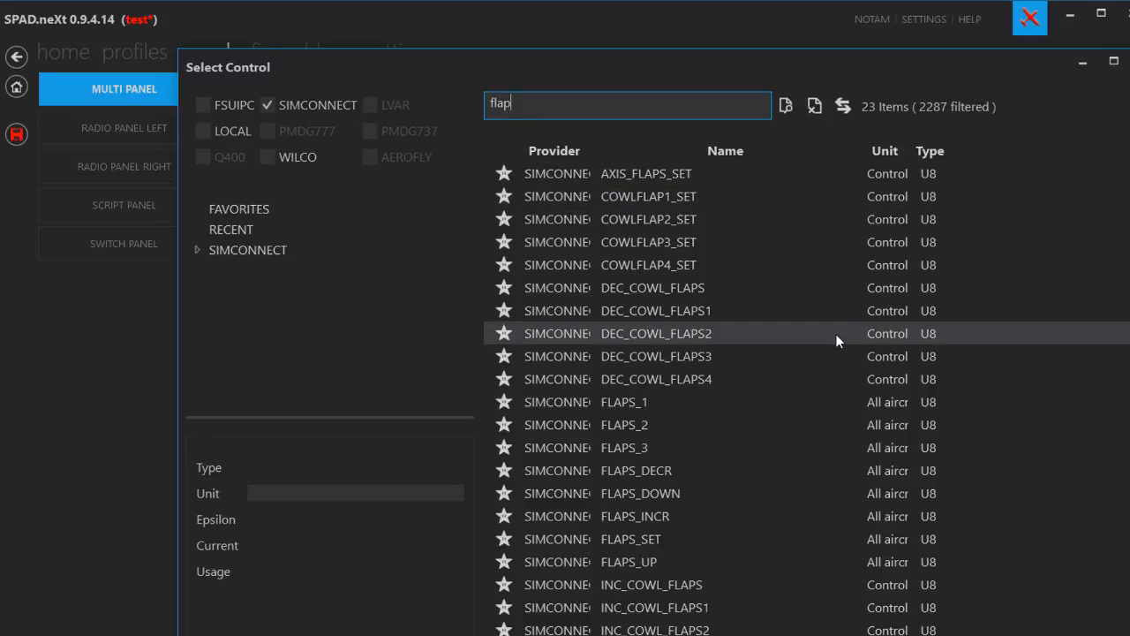
click(643, 472)
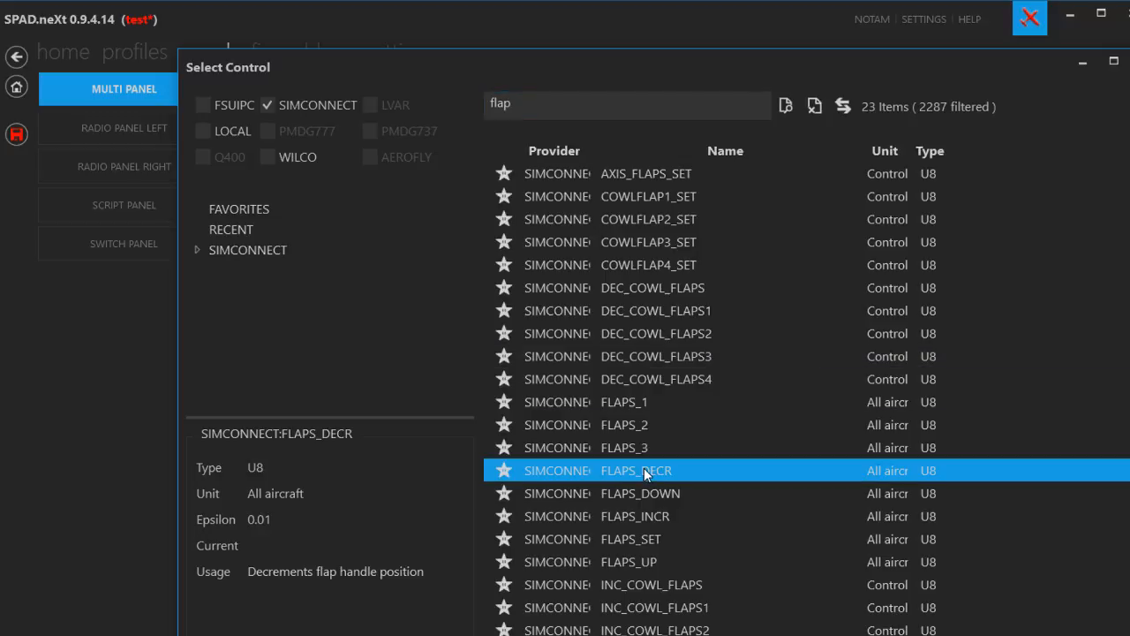
double_click(644, 470)
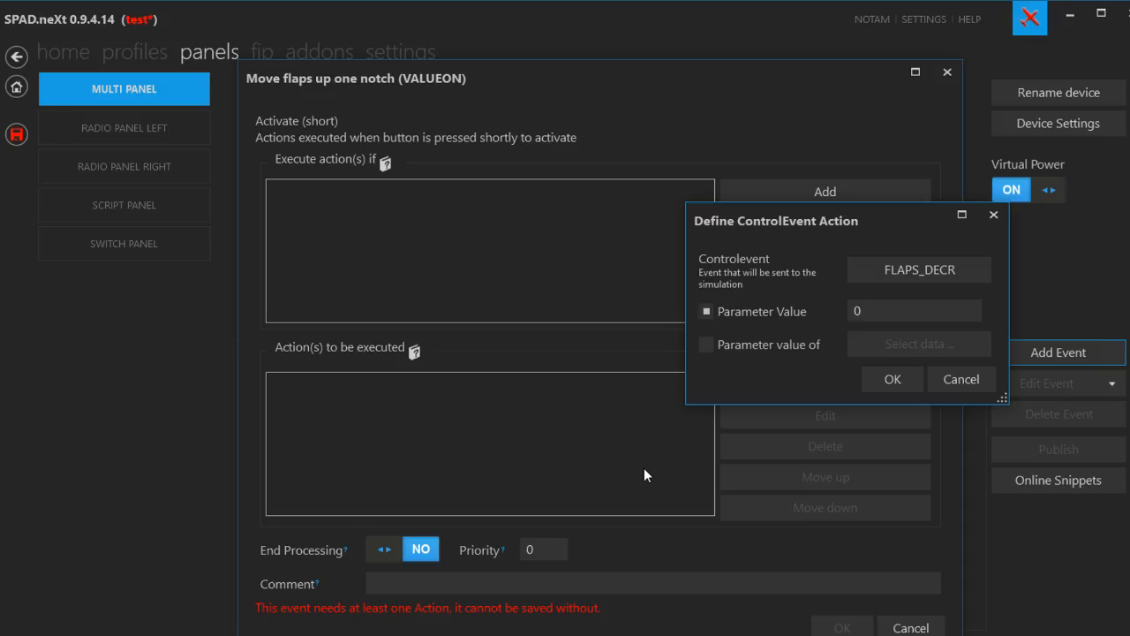
click(892, 381)
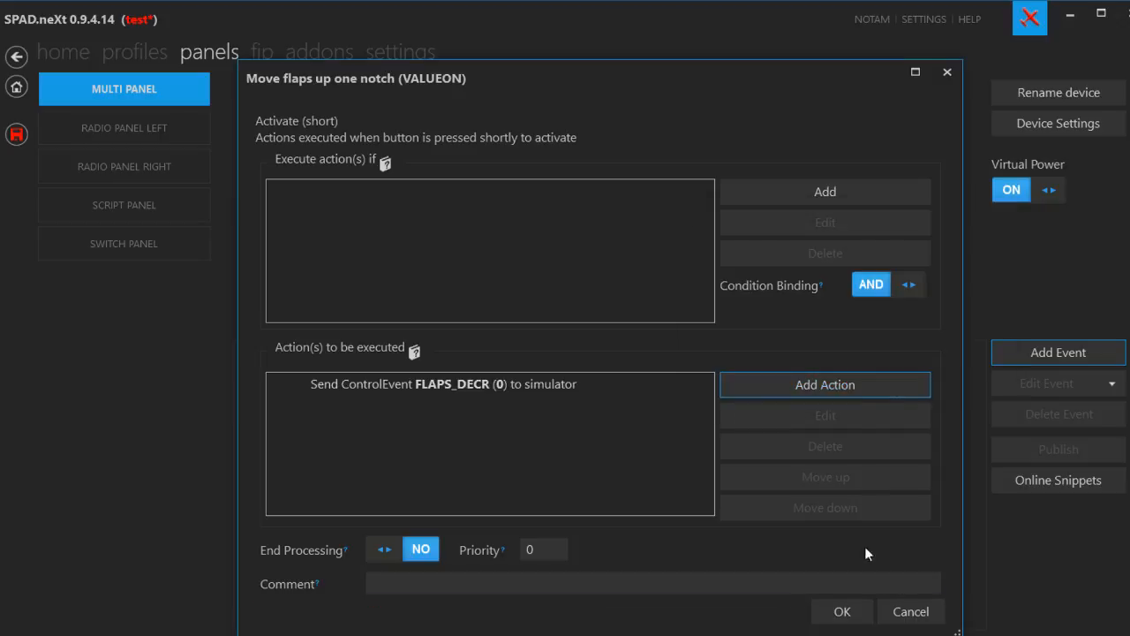
click(847, 616)
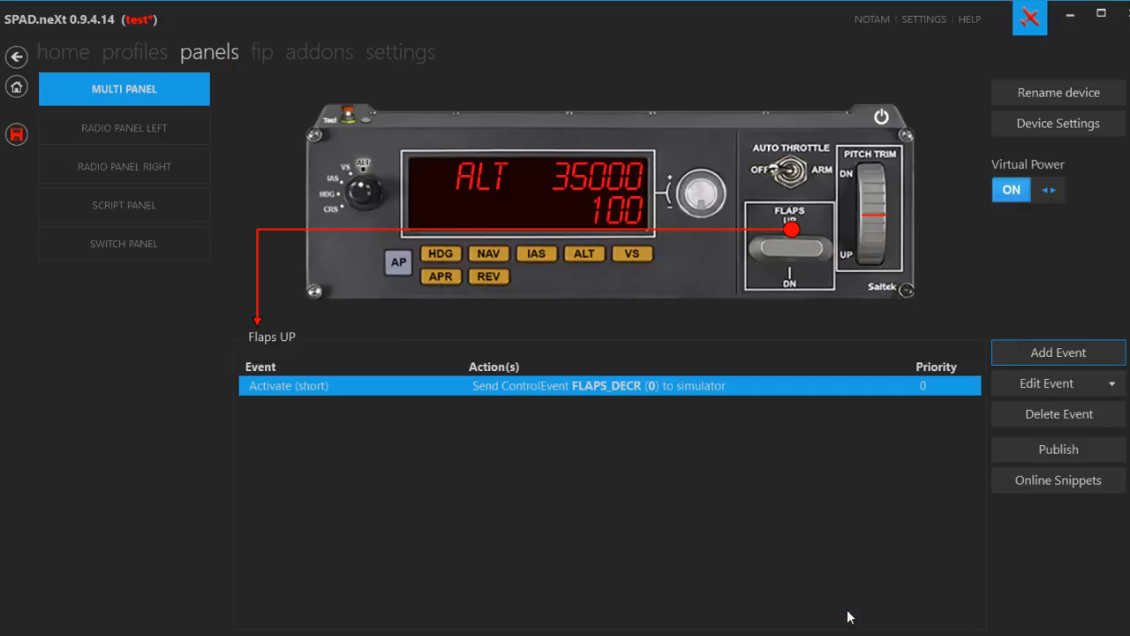
Create an Activate (short) event for Flaps DOWN with a Send Simulation-Event action.
click(793, 277)
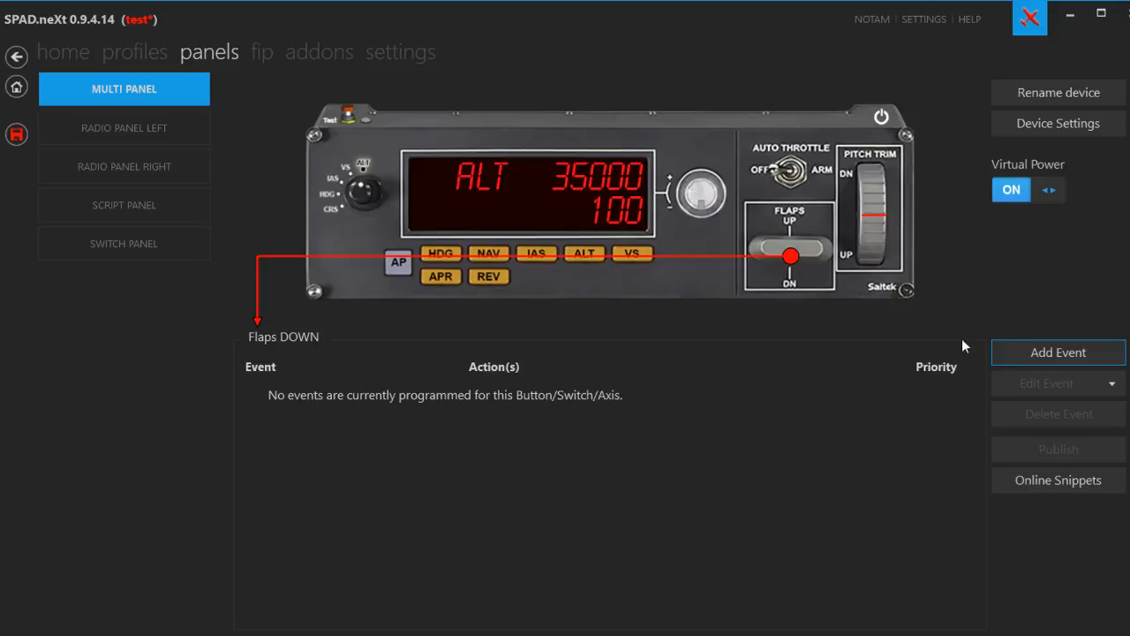
click(1061, 353)
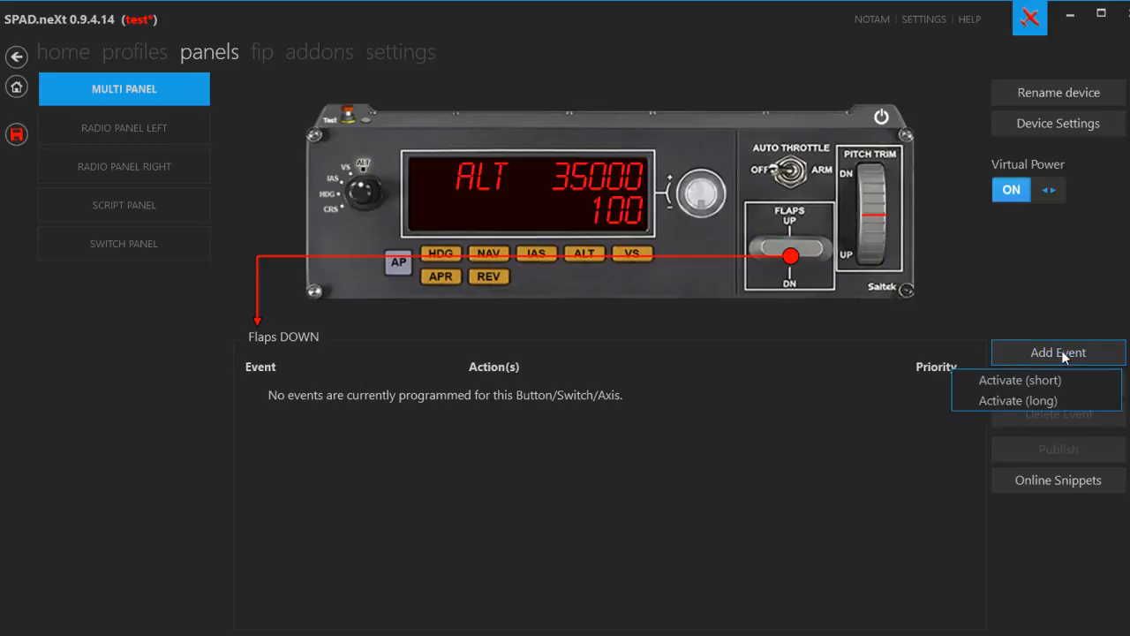
click(1022, 378)
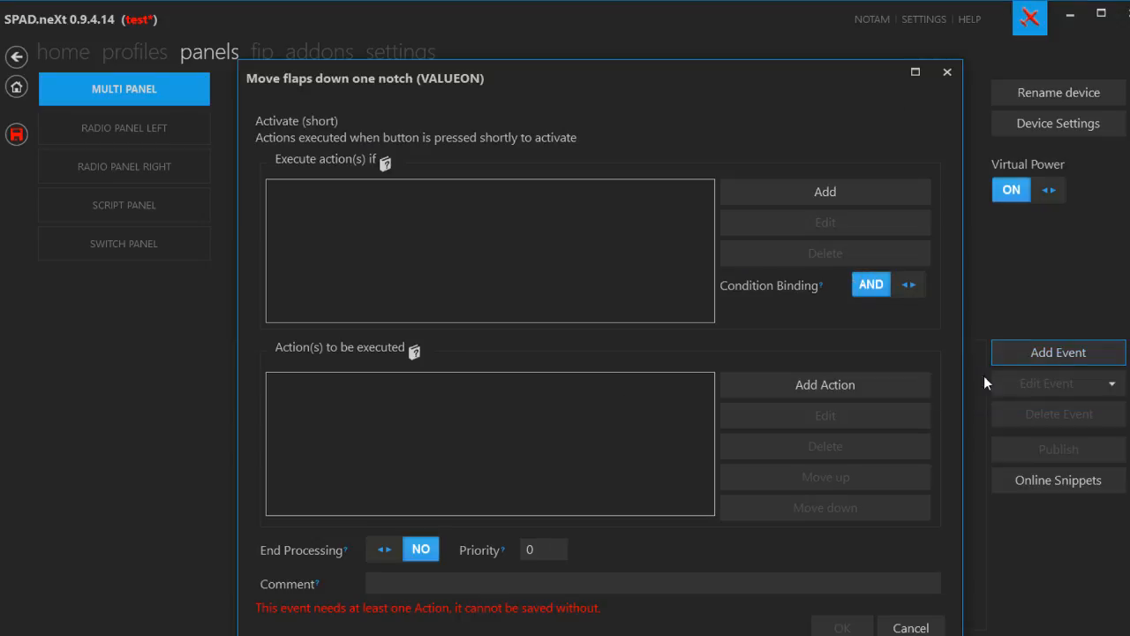
click(799, 385)
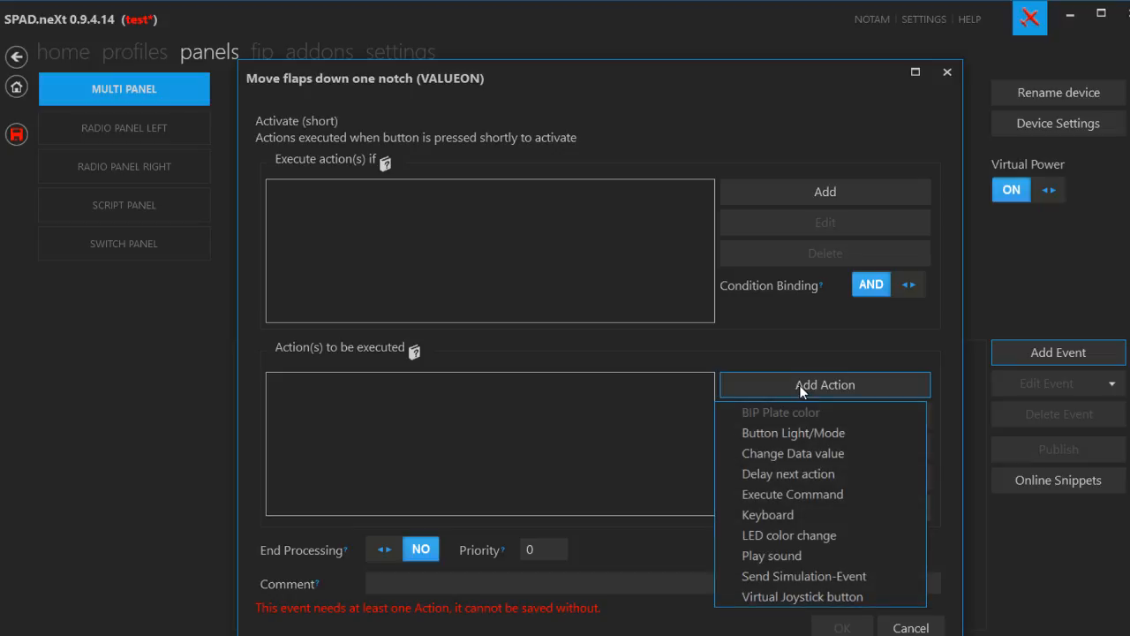
click(793, 574)
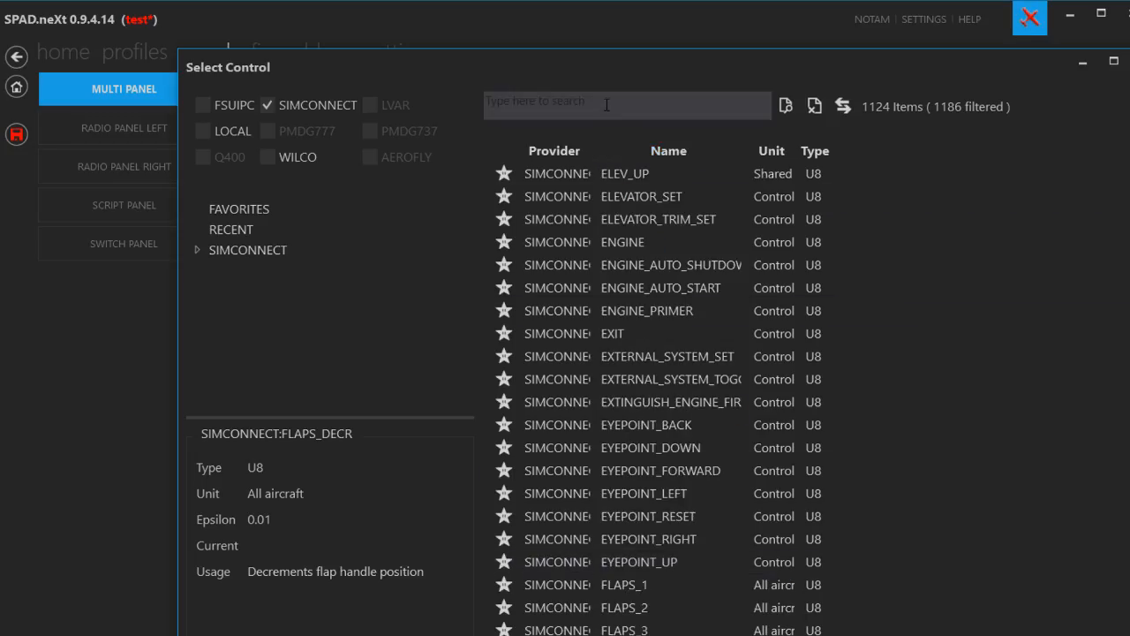
Search the controls for "flaps", choose FLAPS_INCR with parameter value 0 for the Flaps DOWN action, and save the event.
click(607, 104)
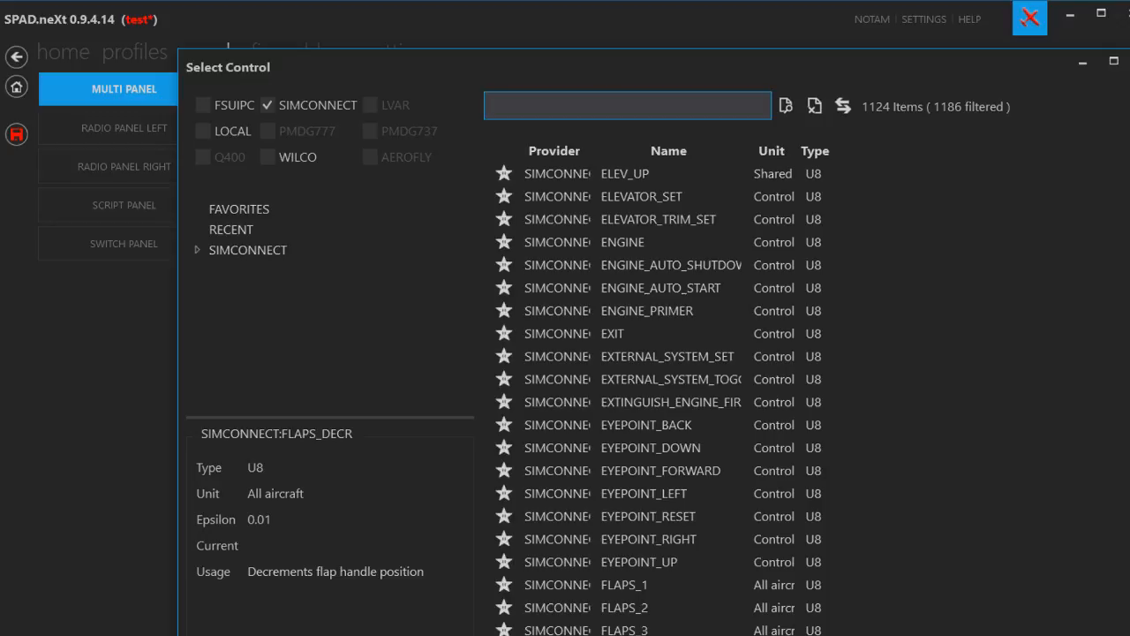
text(fla)
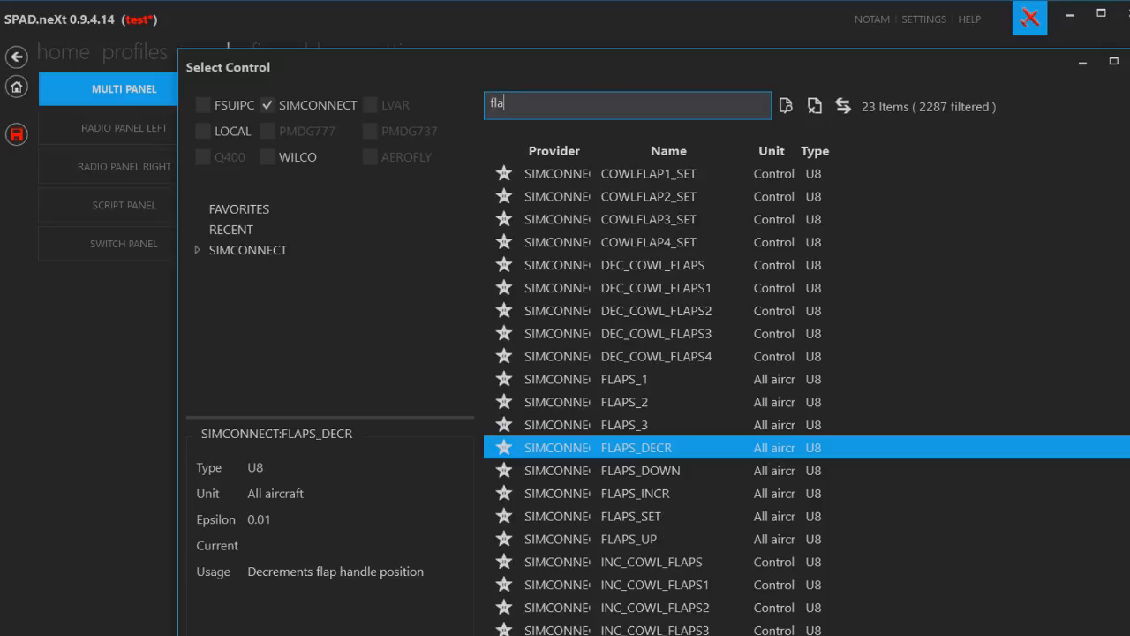
text(ps)
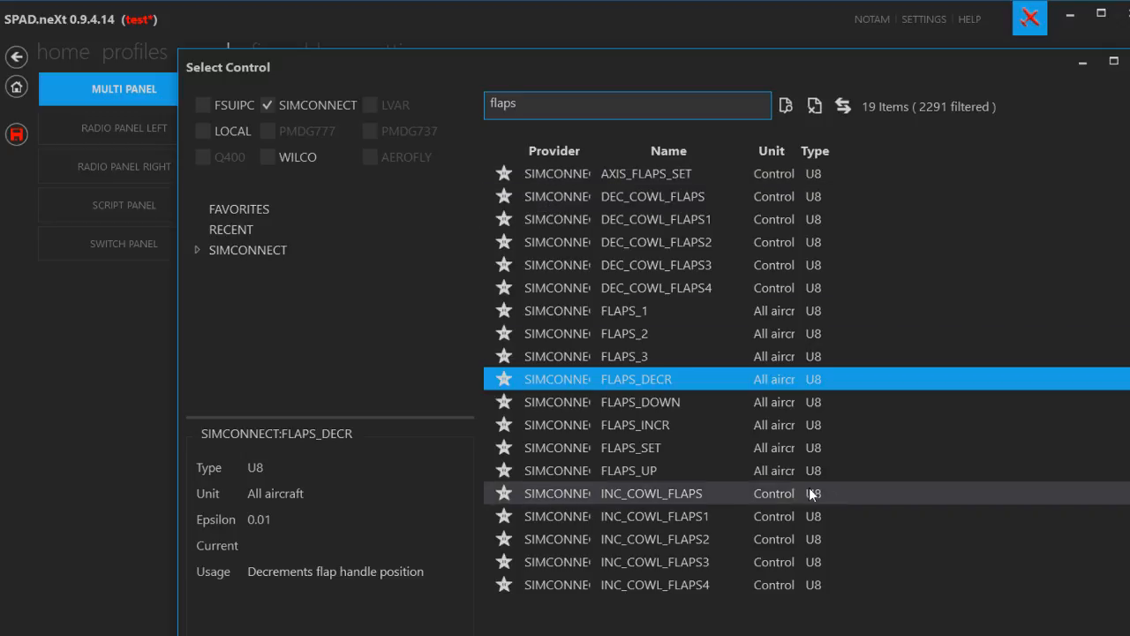
click(632, 422)
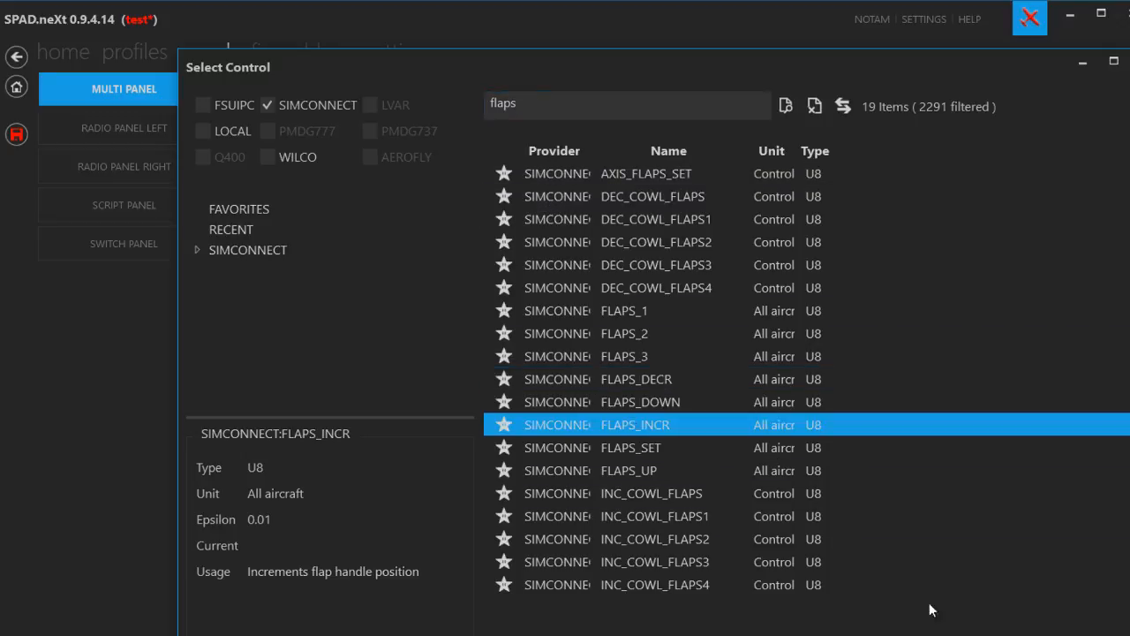
double_click(632, 424)
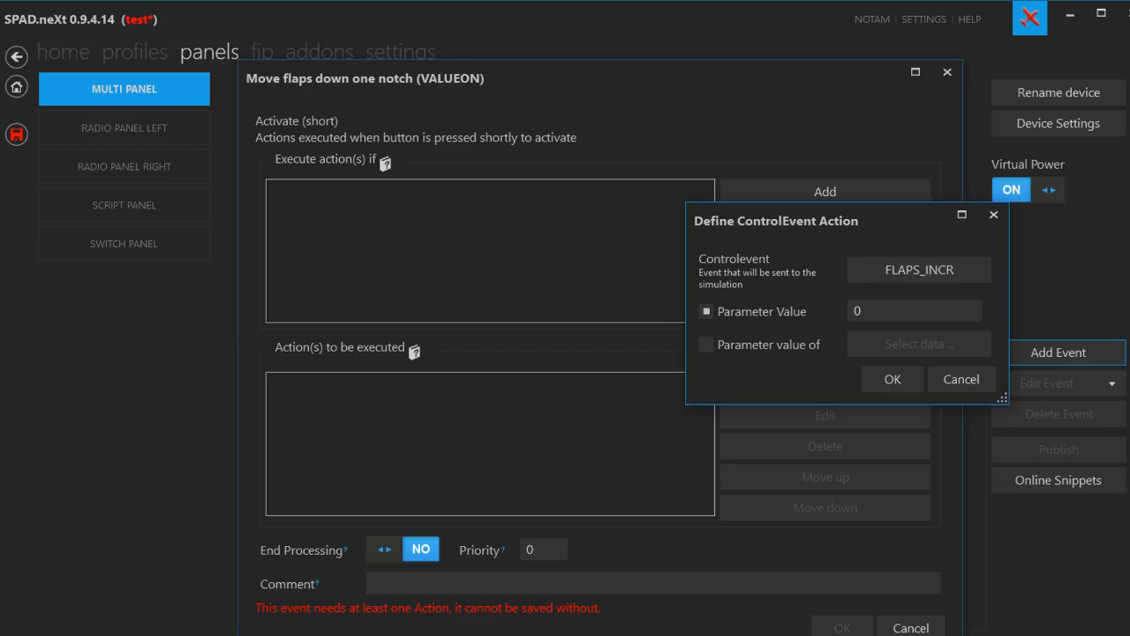
click(893, 379)
click(849, 614)
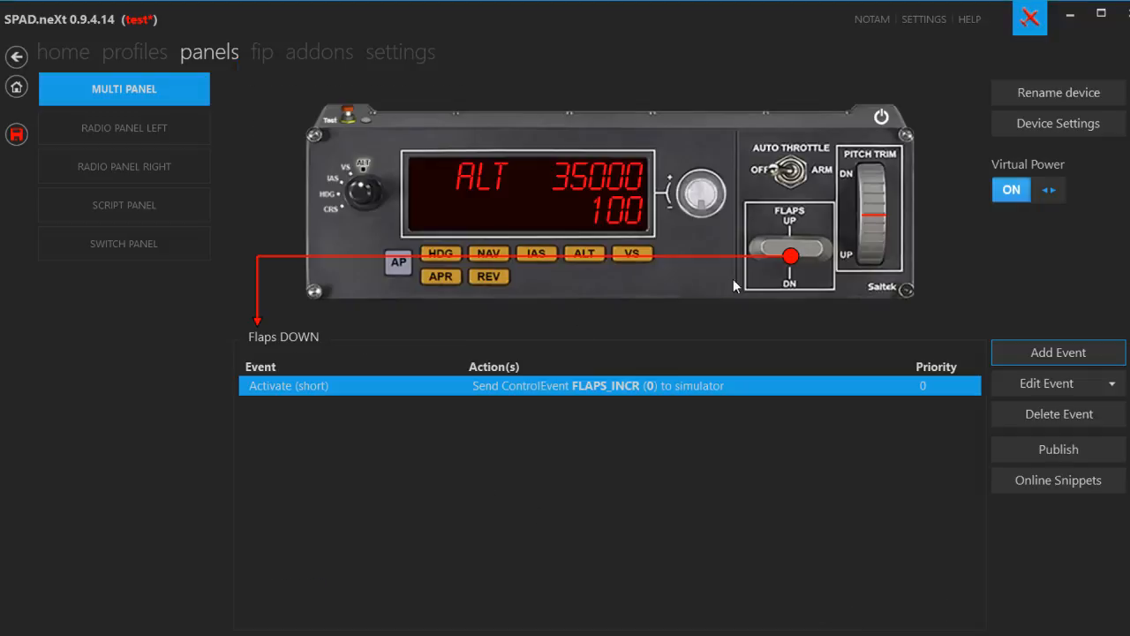
Create an Activate (long) event for Flaps UP with a Send Simulation-Event action.
click(790, 227)
click(775, 278)
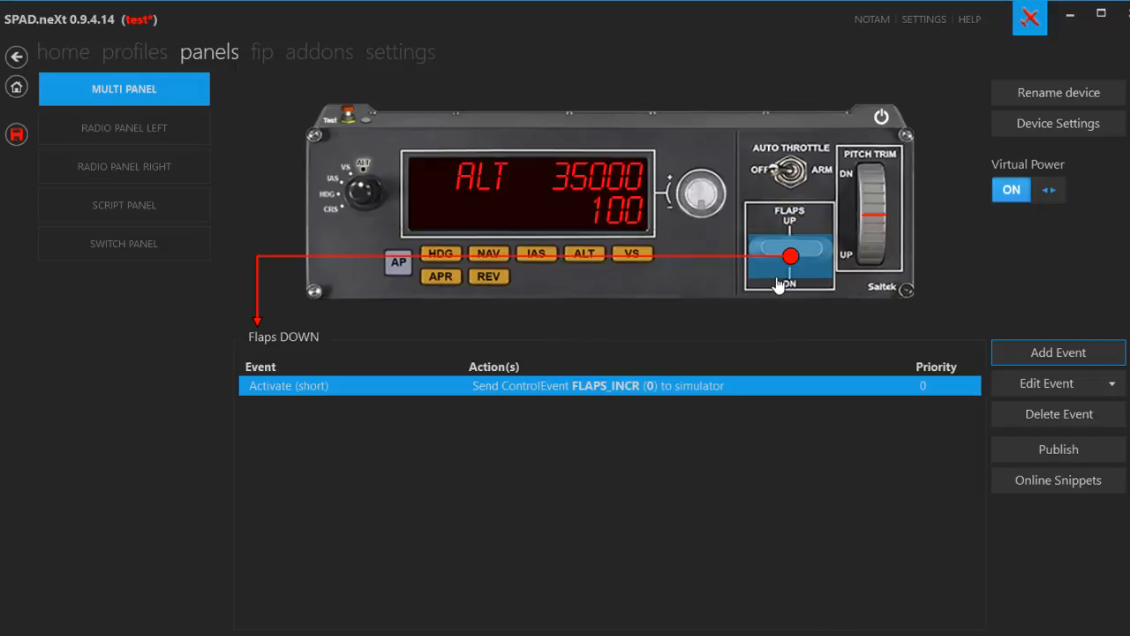
click(790, 228)
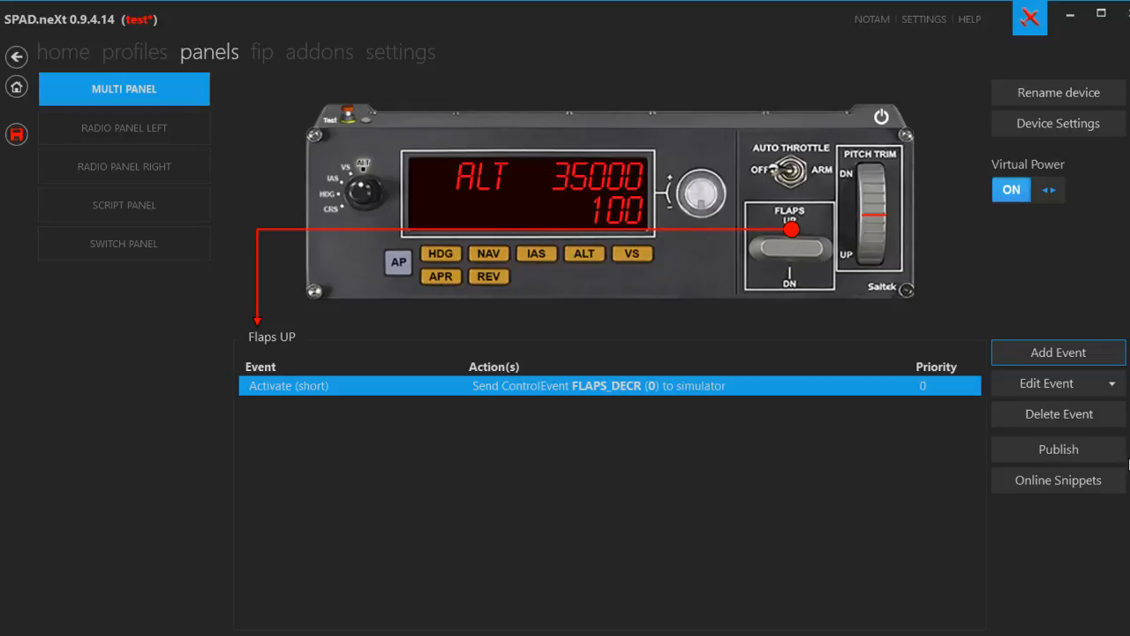
click(1044, 353)
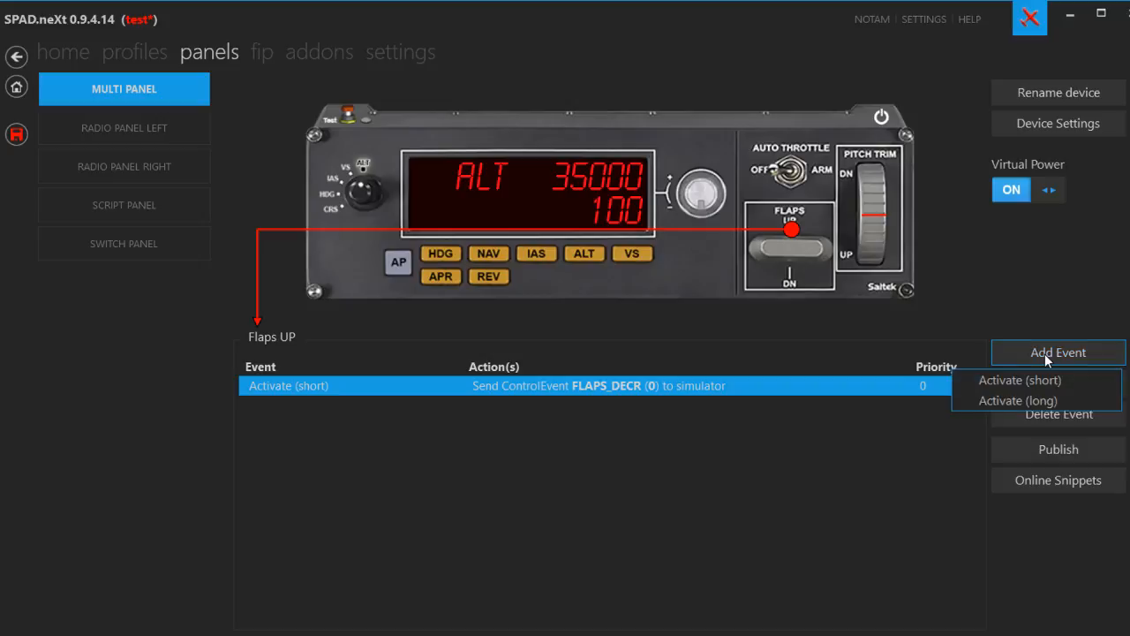
click(1014, 403)
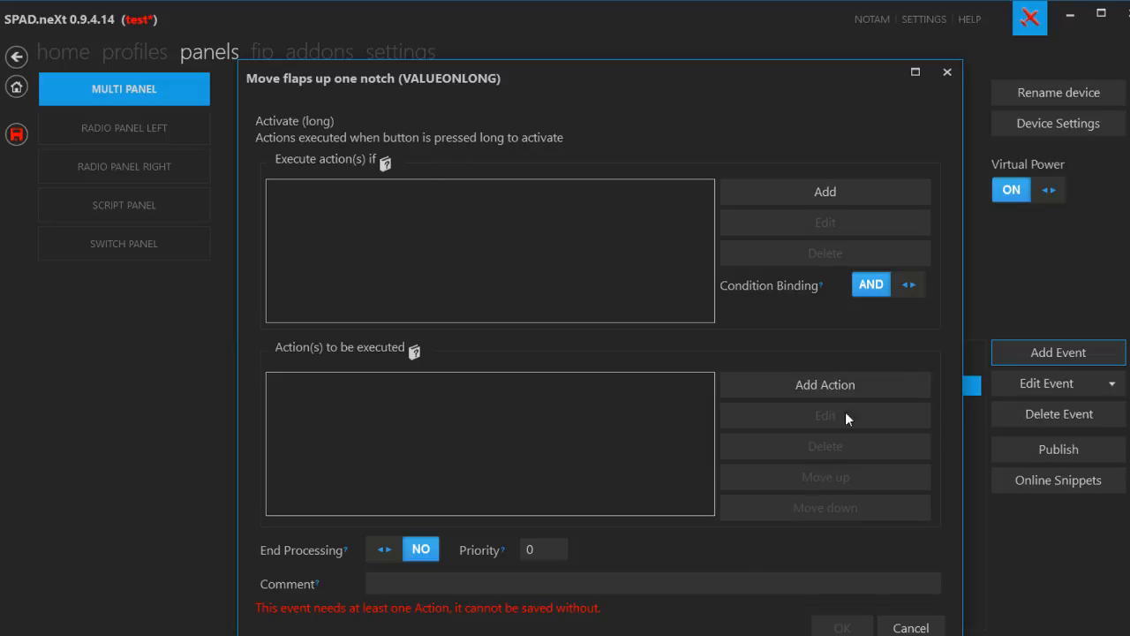
click(847, 381)
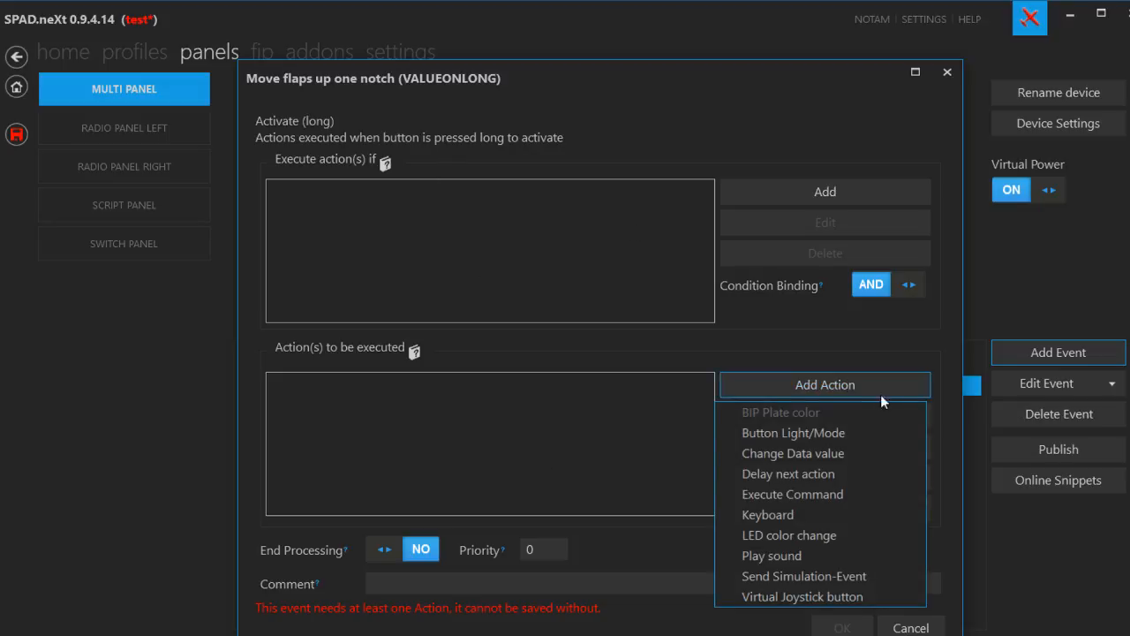
click(784, 576)
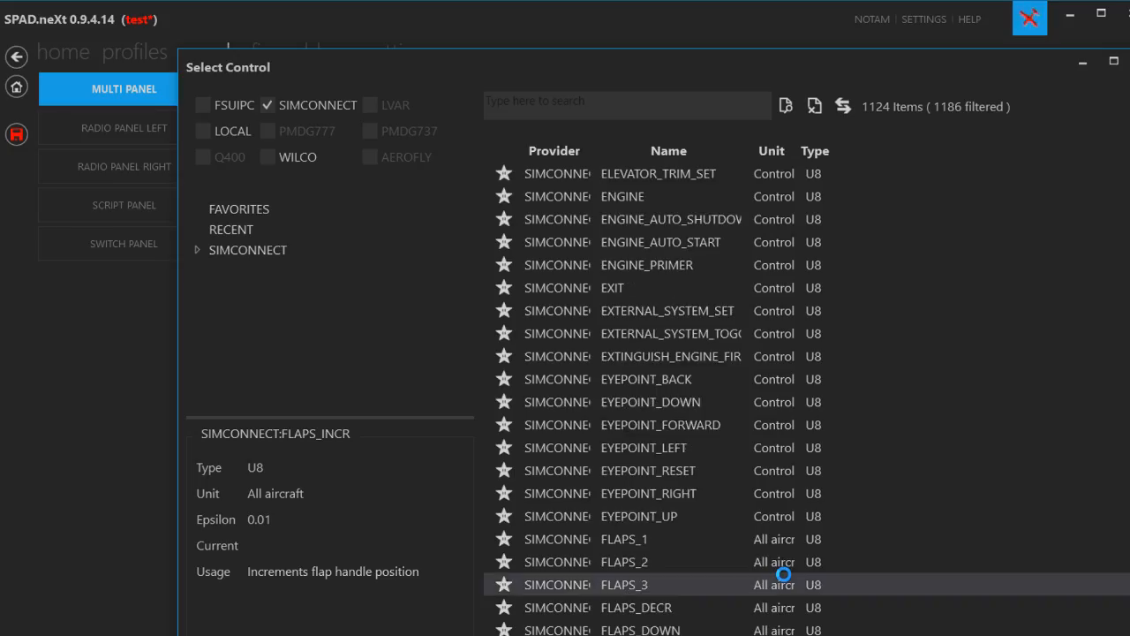
Search the controls for "drives", choose TOGGLE_GPS_DRIVES_NAV1 with parameter value 0 for the long Flaps UP action, and save the event.
click(641, 106)
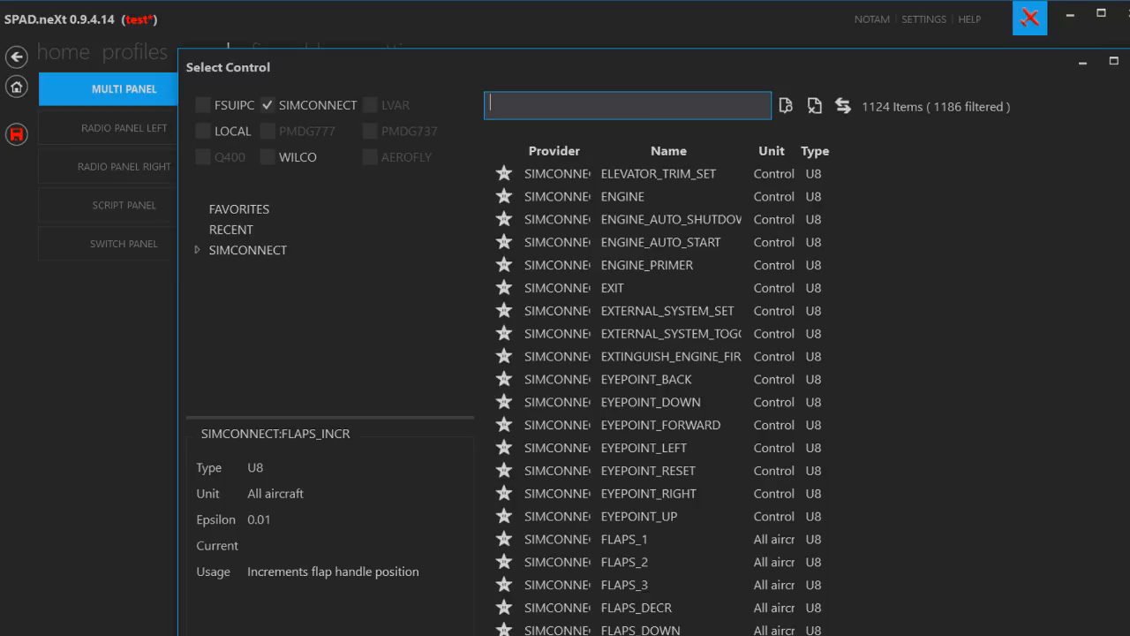
text(drivge)
key(BackSpace)
key(BackSpace)
key(BackSpace)
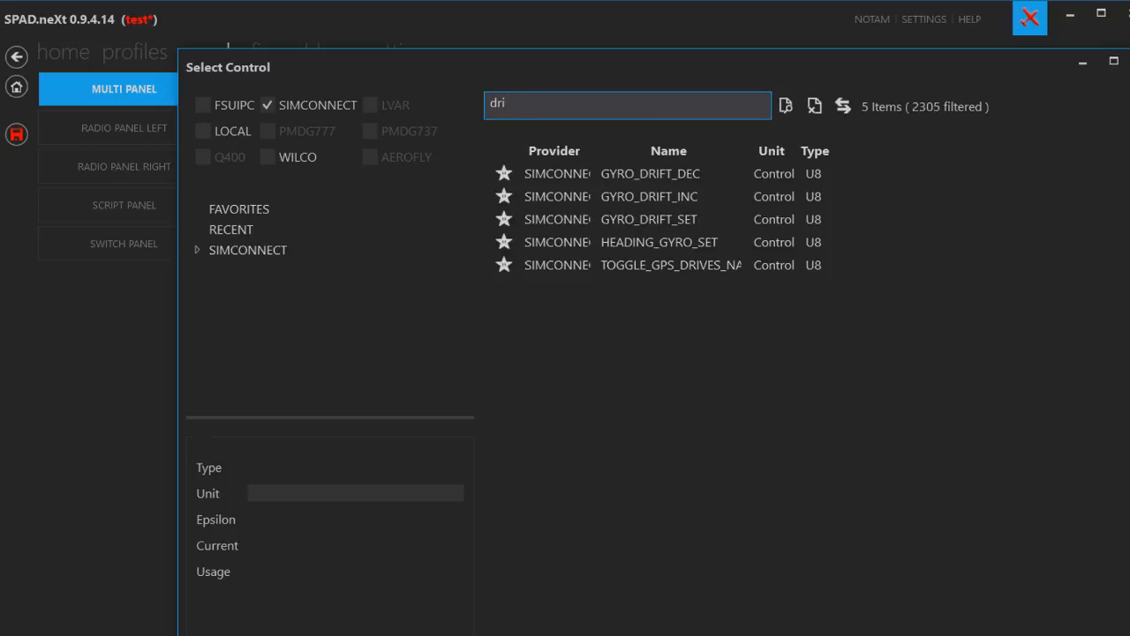
text(ves)
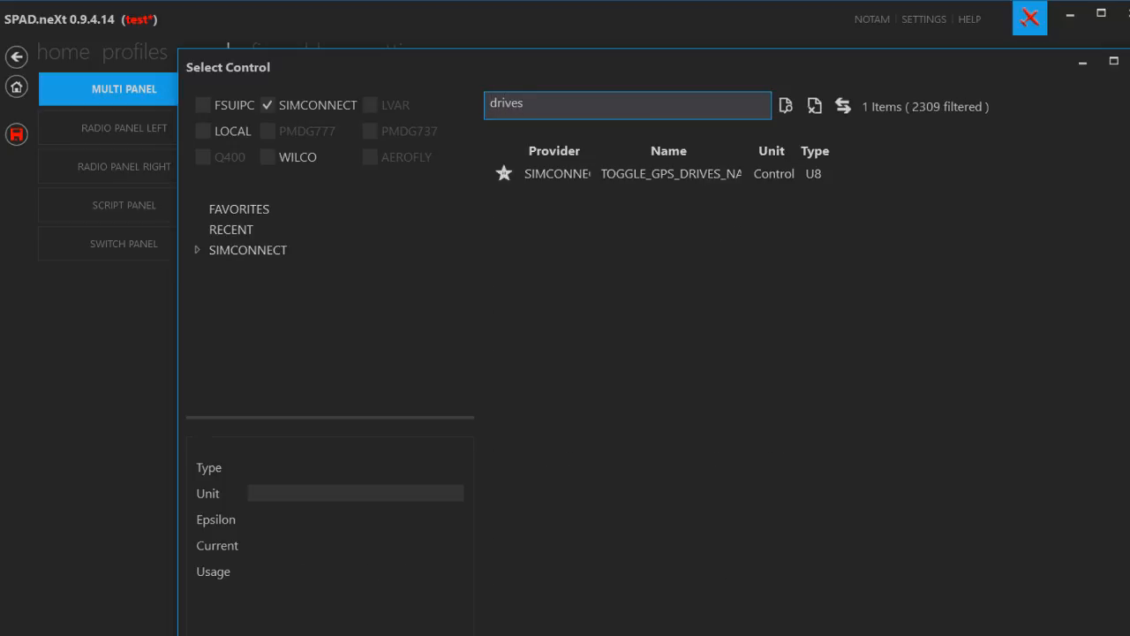
double_click(627, 175)
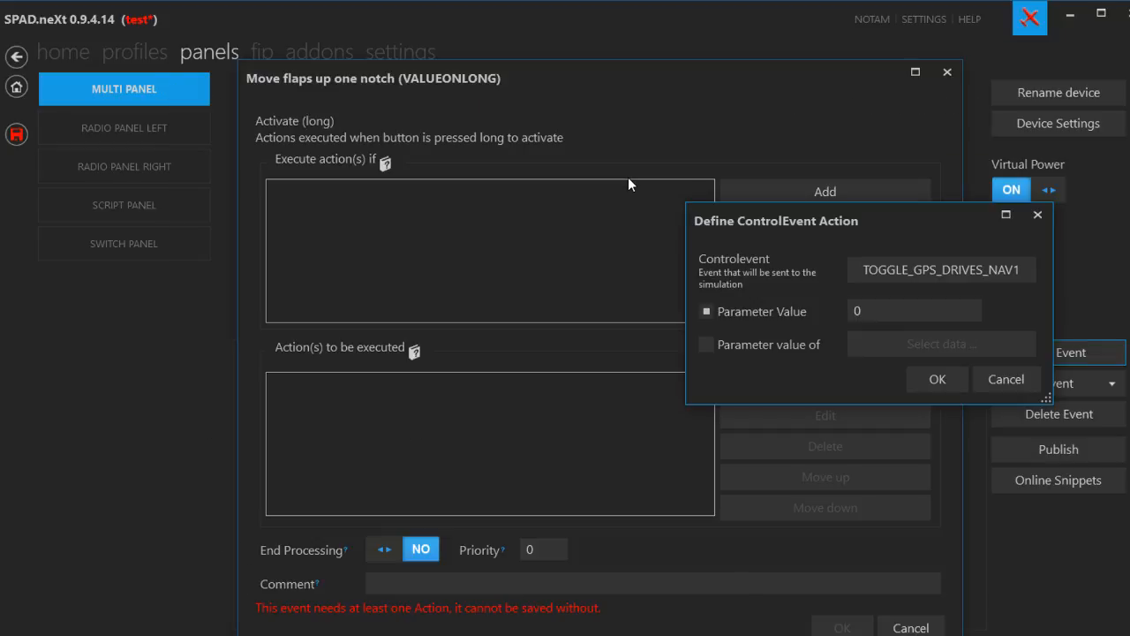
click(925, 380)
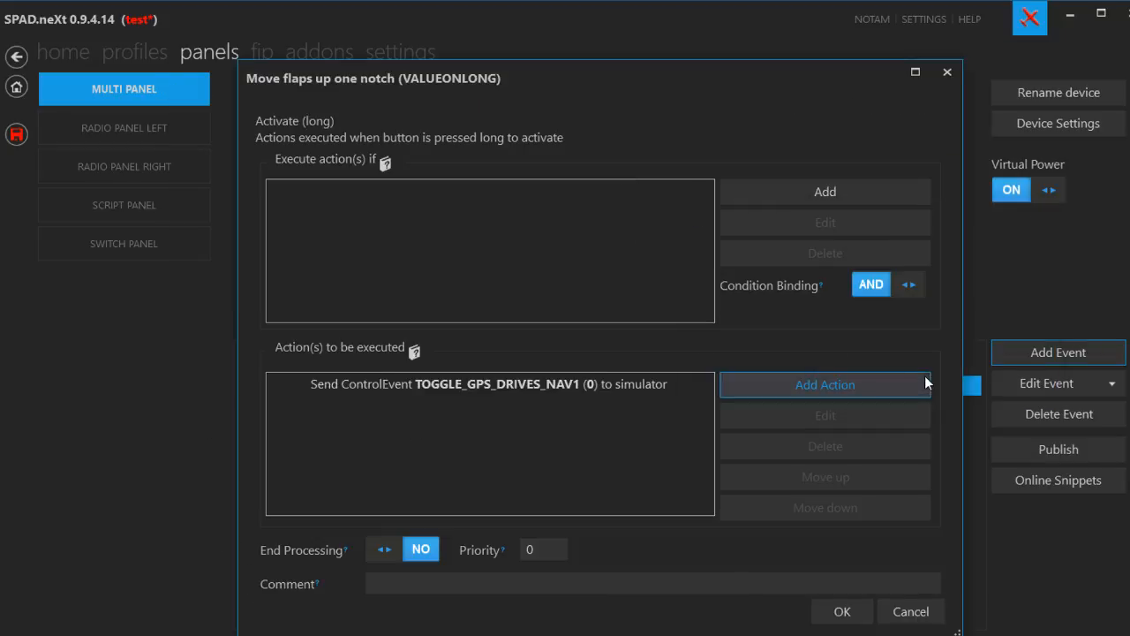
click(841, 612)
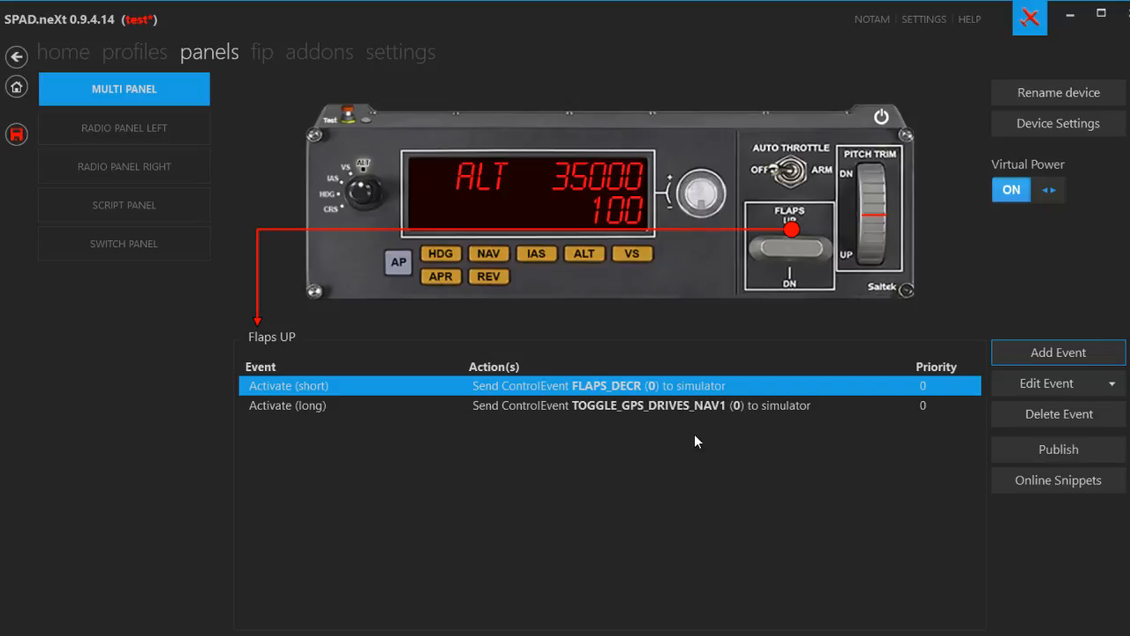
key(alt+Tab)
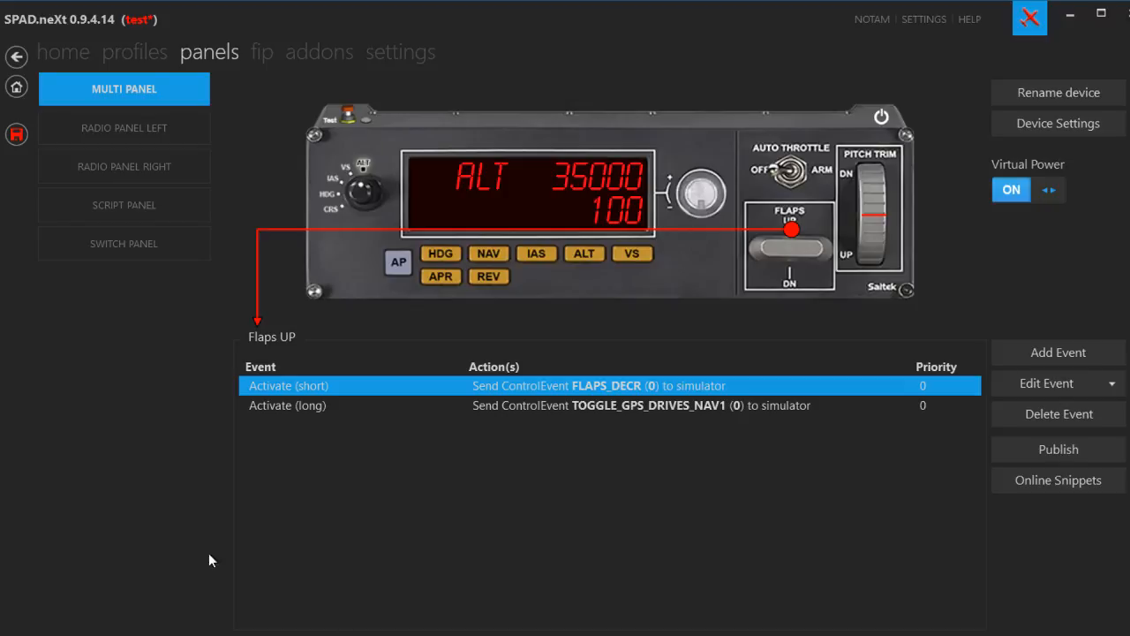
click(48, 470)
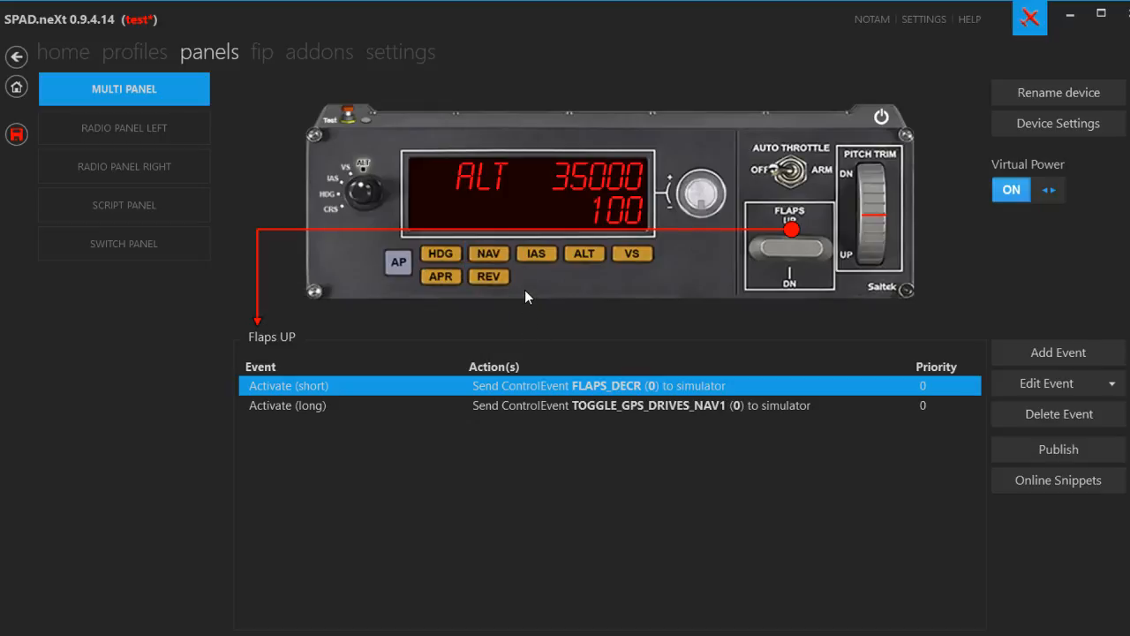
Delete all existing events of the APR button and start a new Change Buttonlight event for it.
click(441, 278)
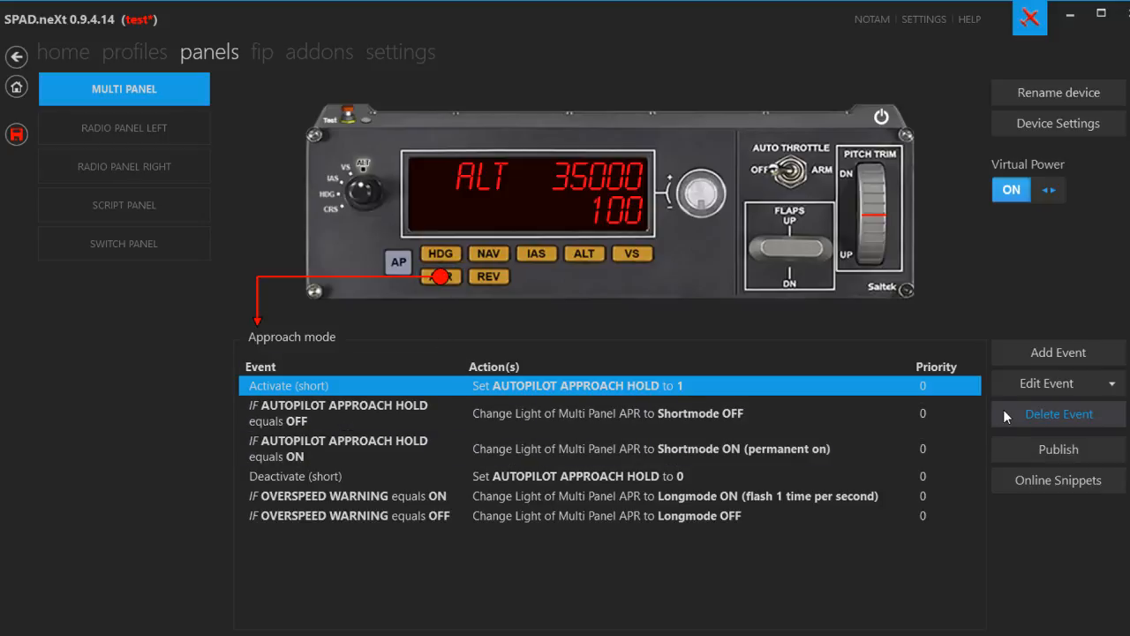
click(1031, 411)
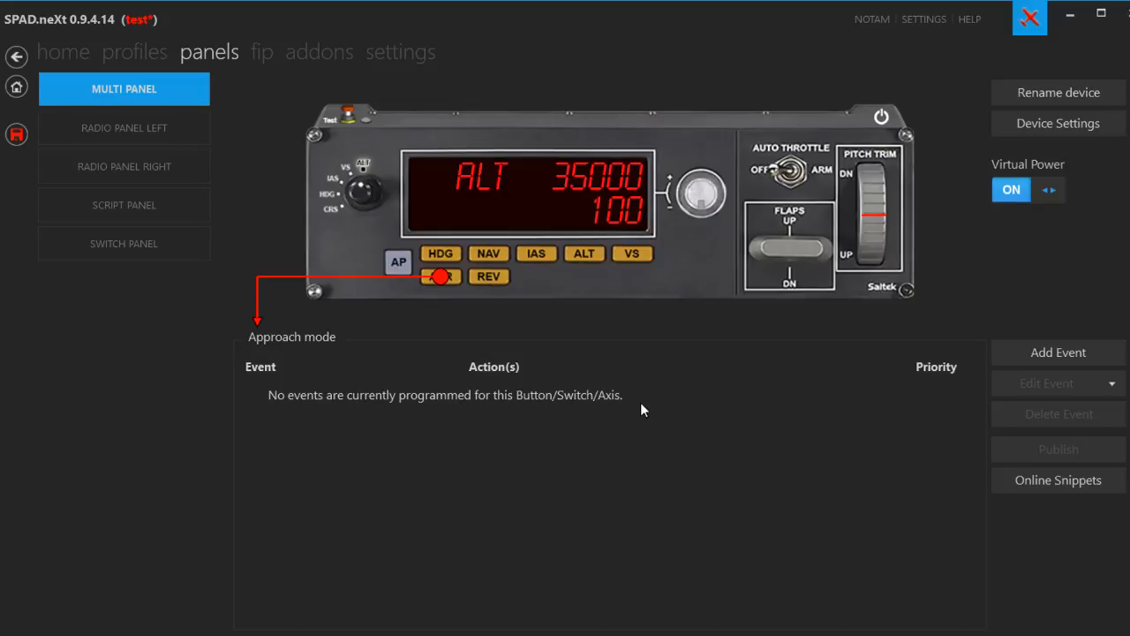
click(1075, 355)
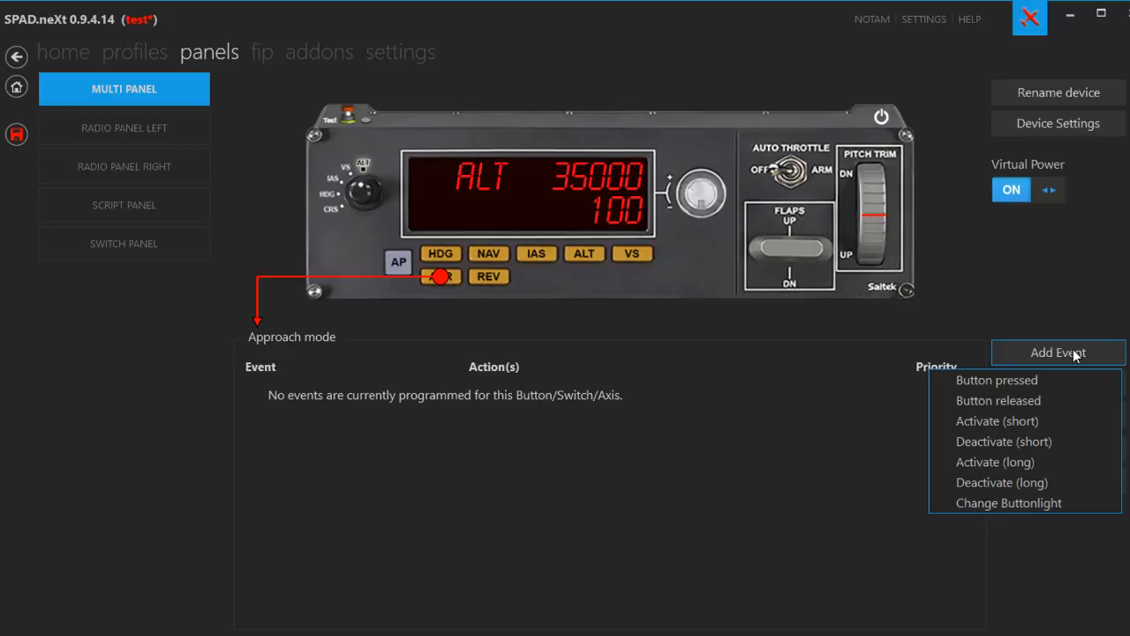
click(1027, 502)
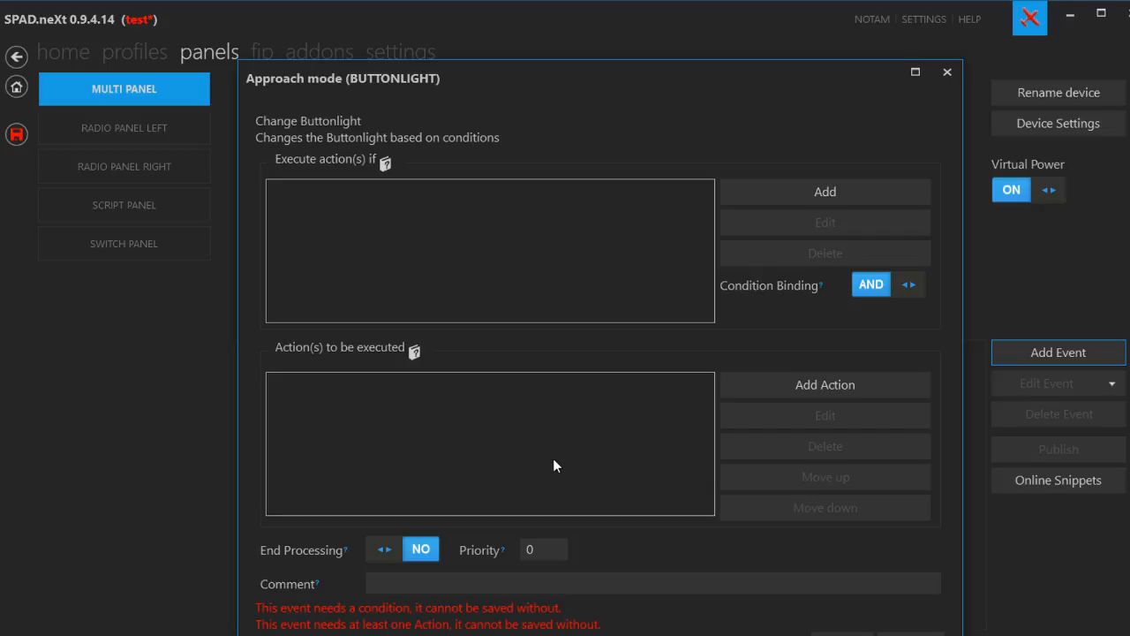
Add a Button Light/Mode action that changes the Multi Panel APR light to Longmode ON (flash 1 time per second).
click(849, 378)
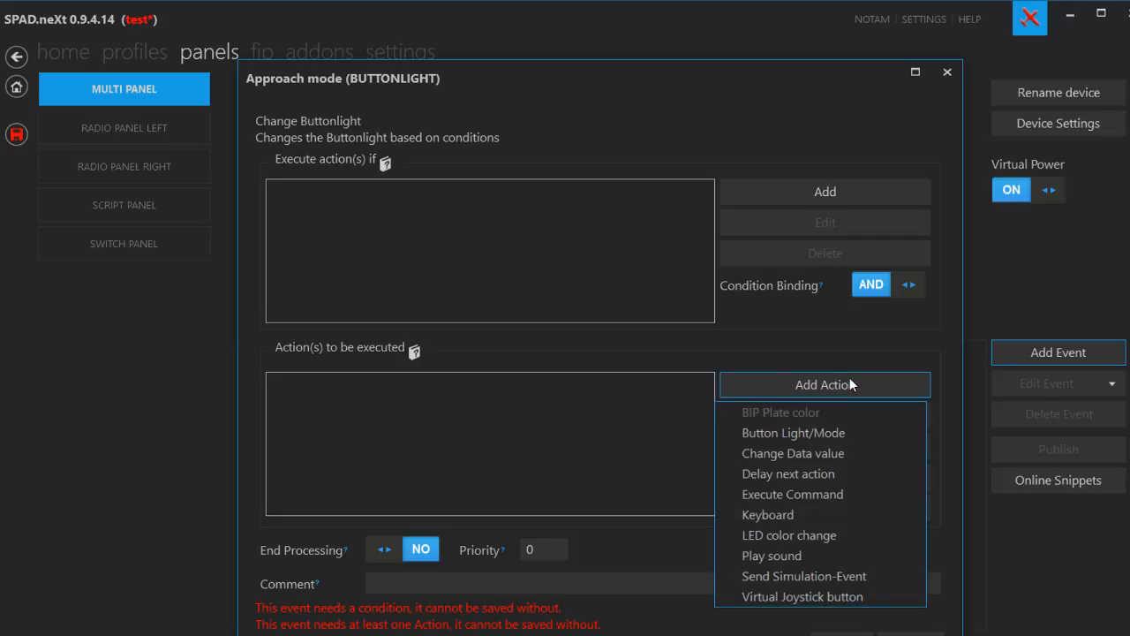
click(802, 440)
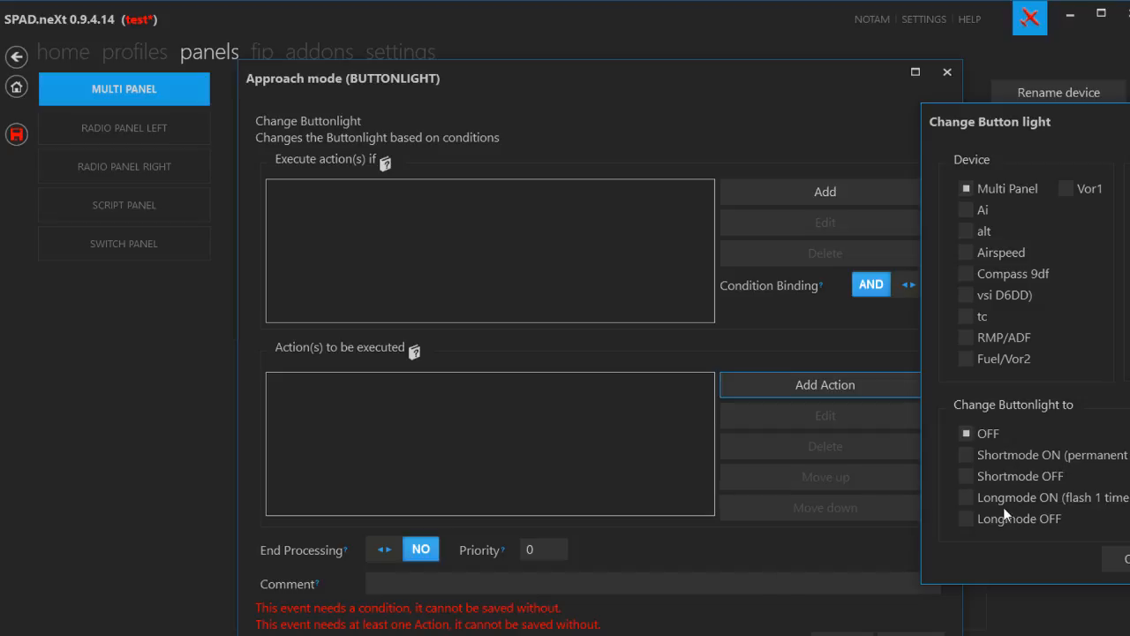
click(966, 498)
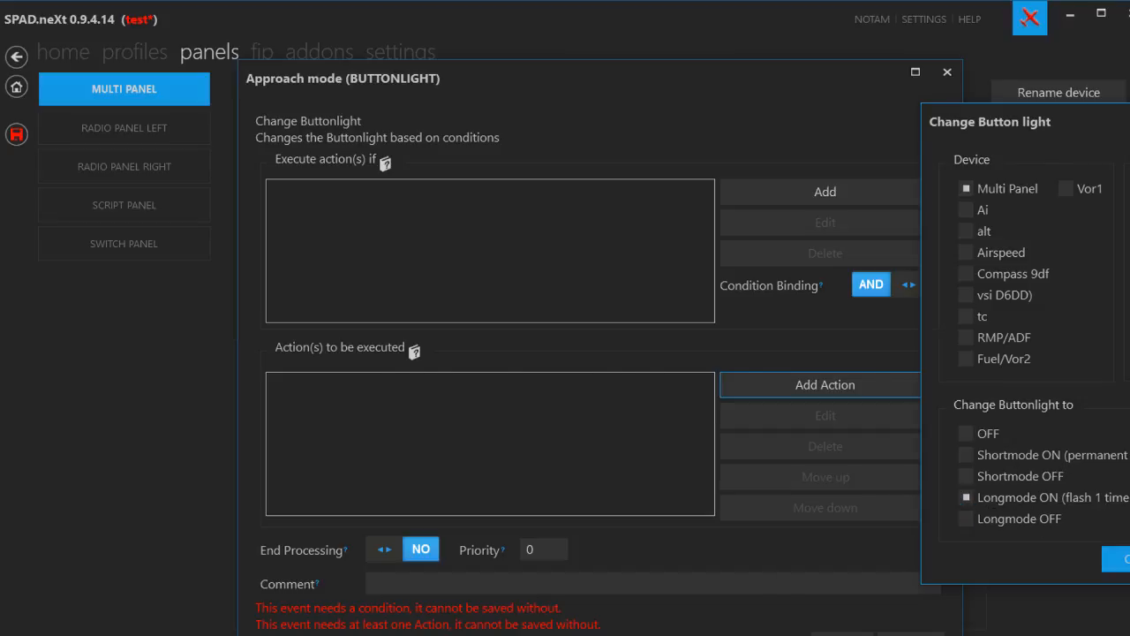
click(1118, 558)
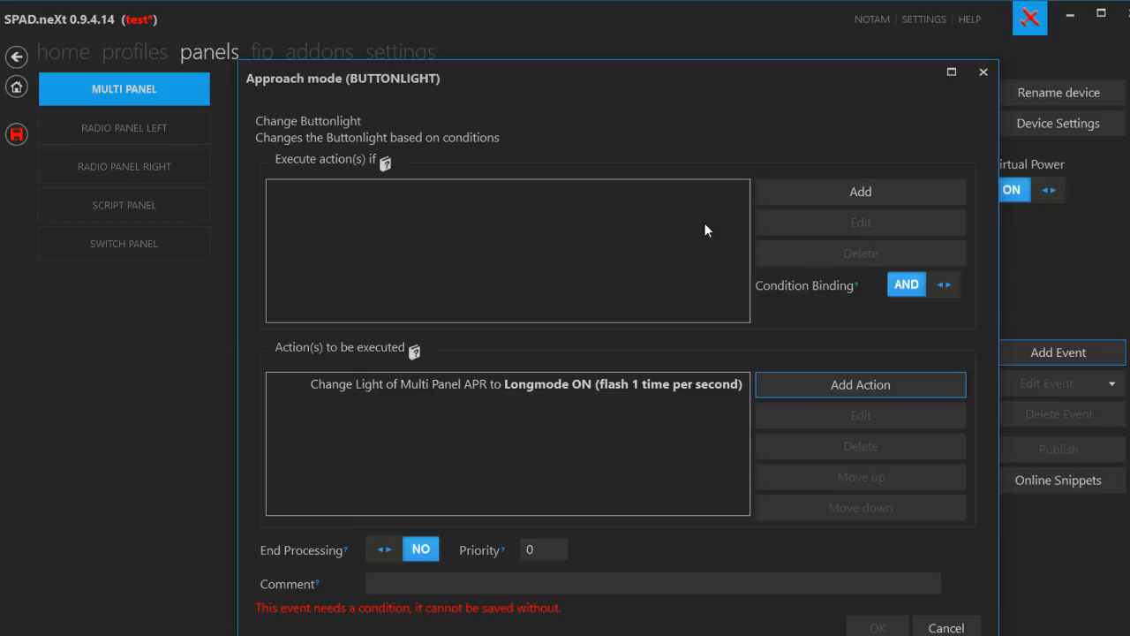
Add a condition to the button light event, searching the data definitions for "prop" and choosing PROP RPM:1 as its source.
click(856, 194)
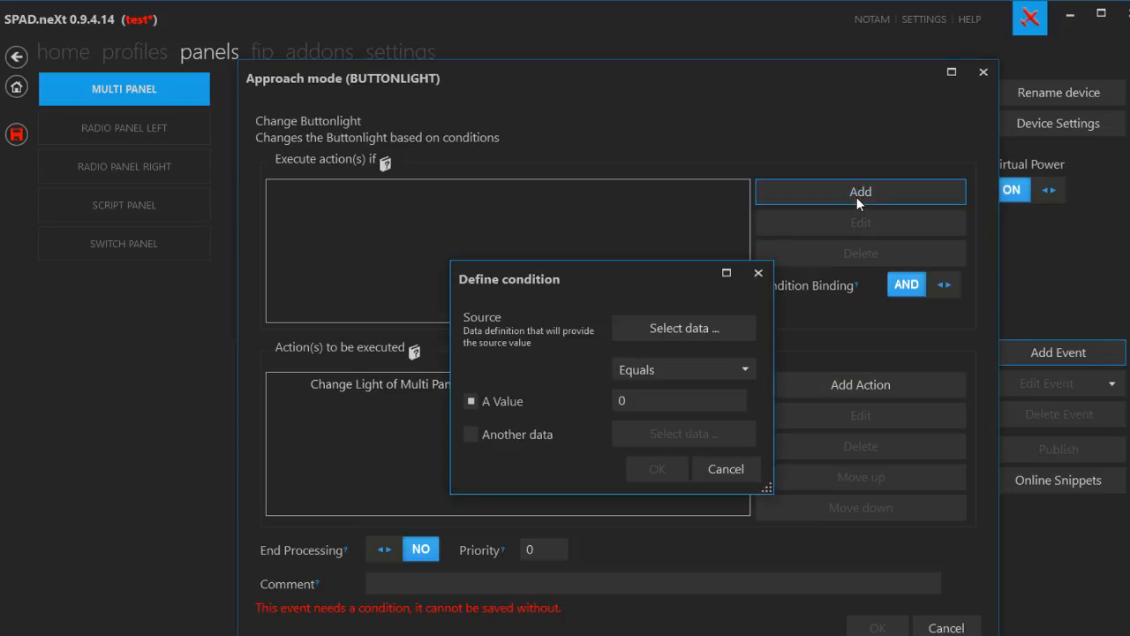
click(703, 336)
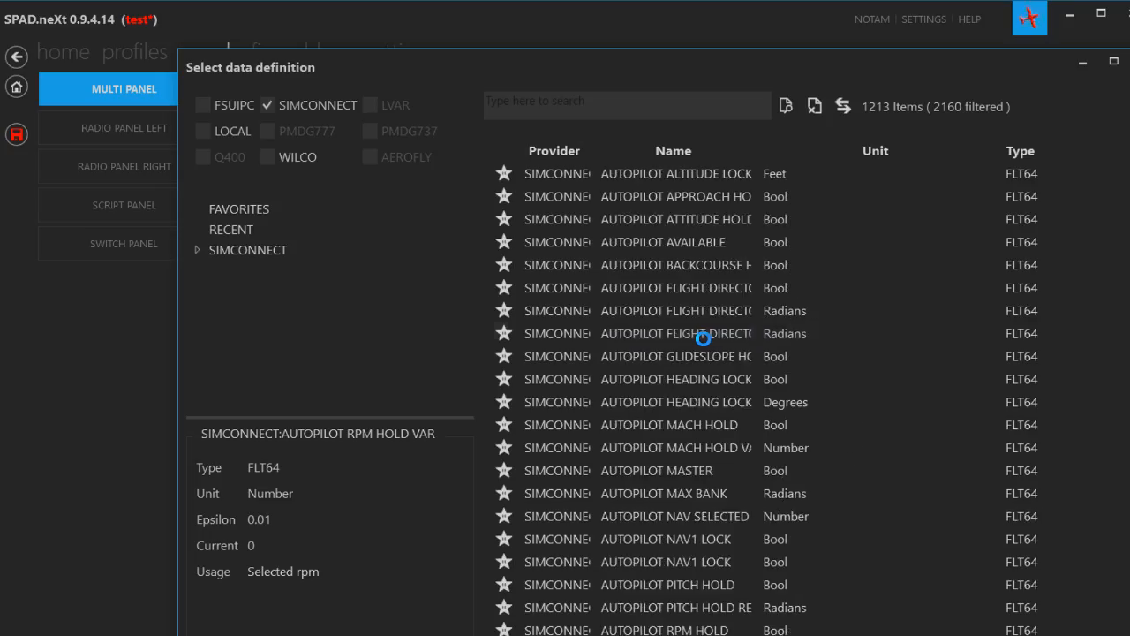
click(611, 104)
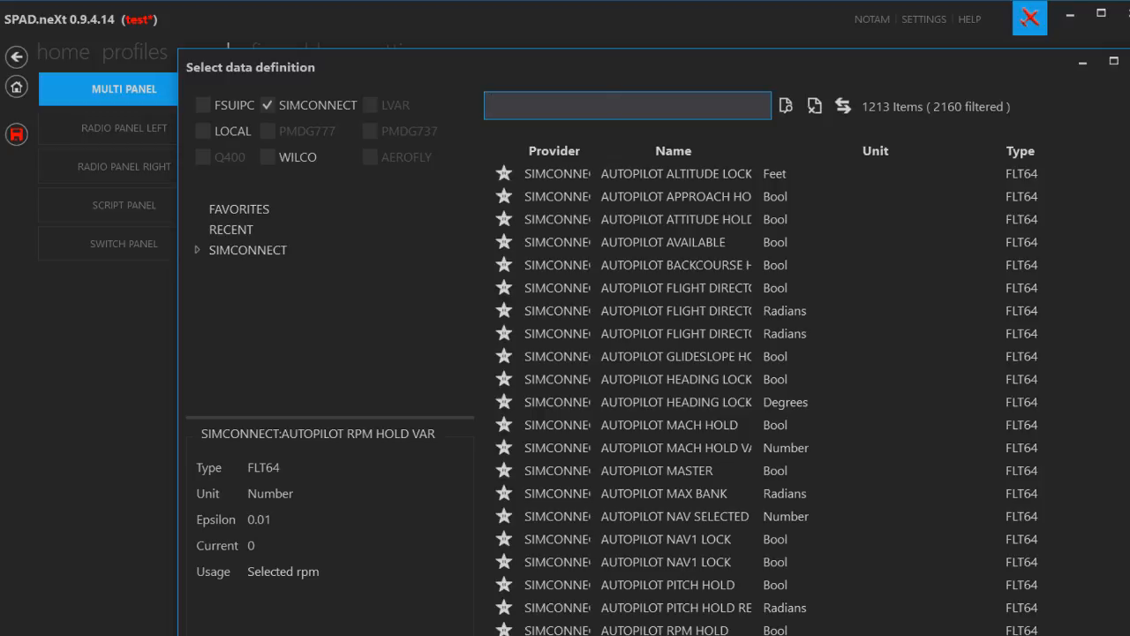
text(pr)
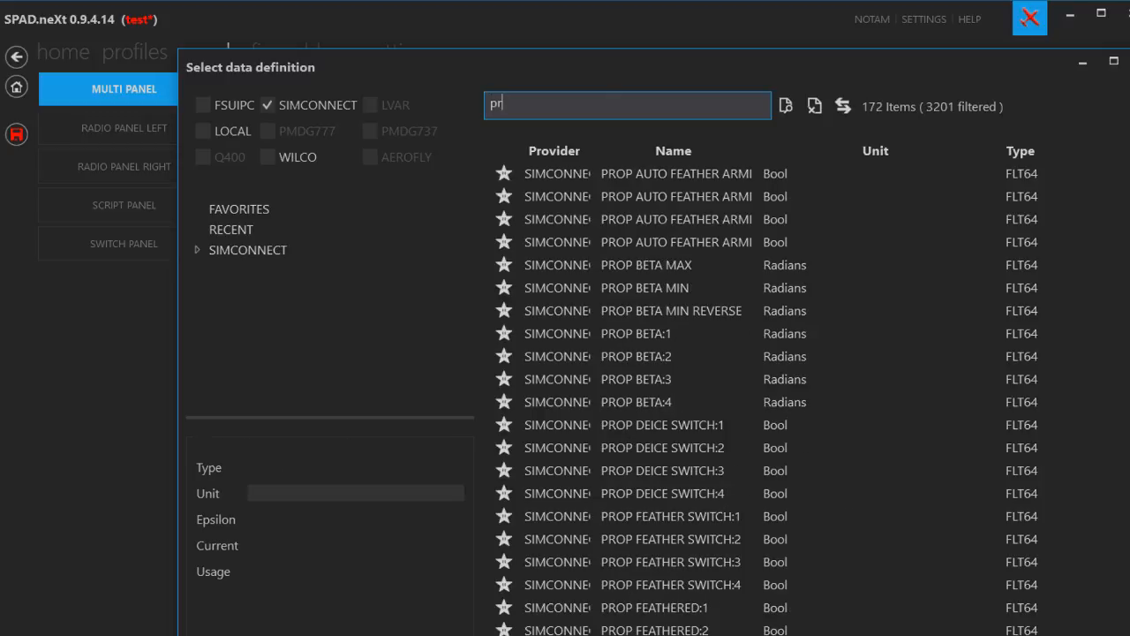
text(op)
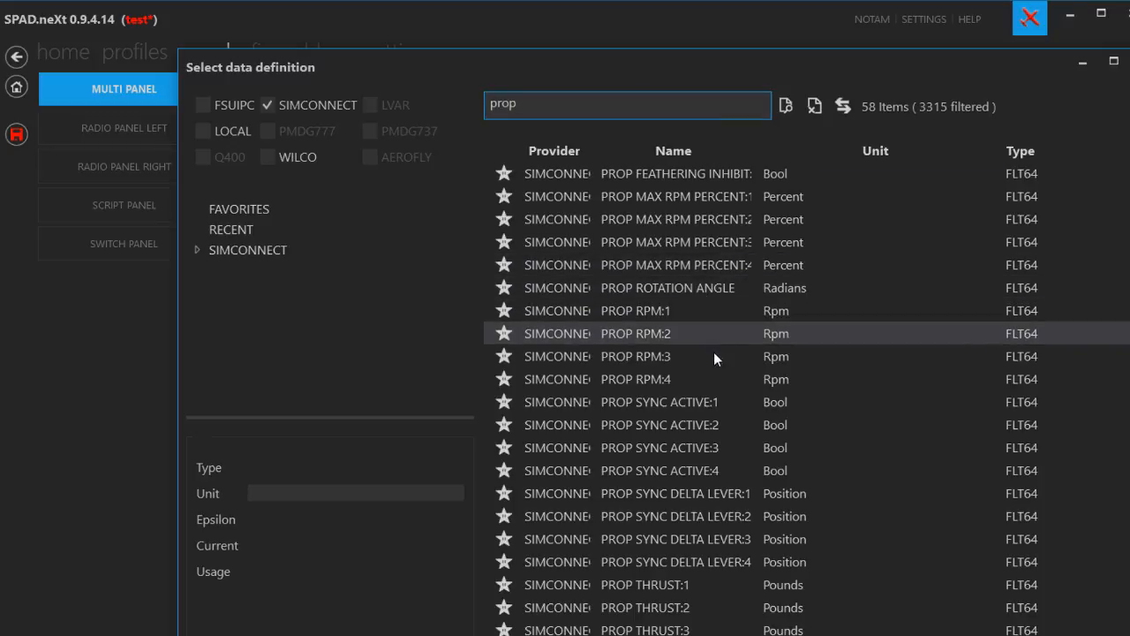
double_click(690, 310)
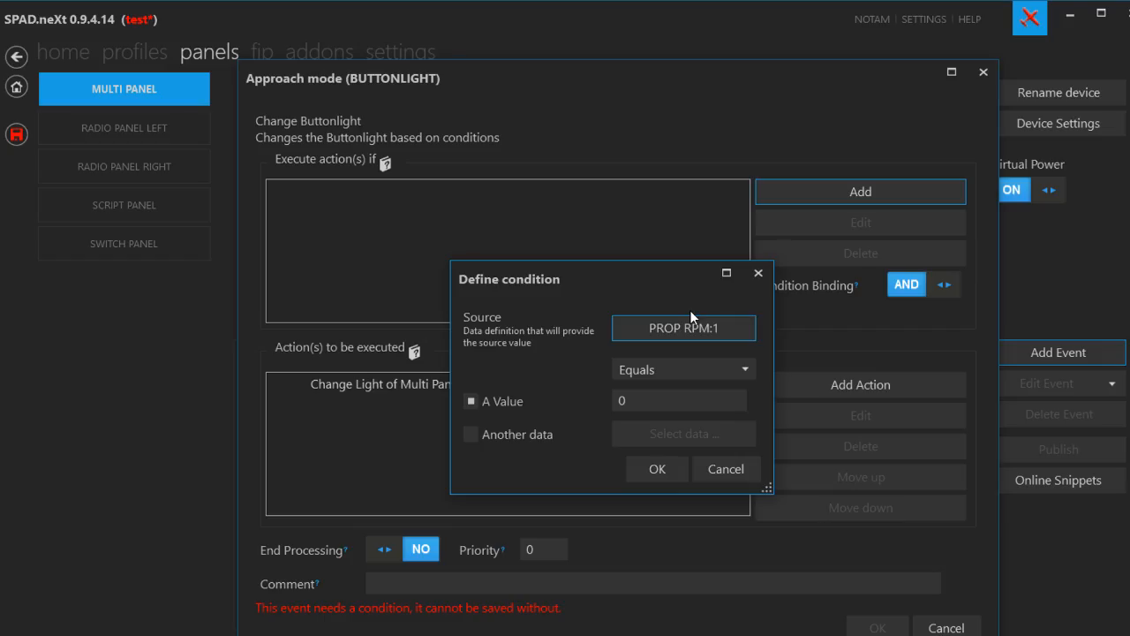
Set the PROP RPM:1 condition to Greater than 1500 and save the APR button light event.
click(690, 369)
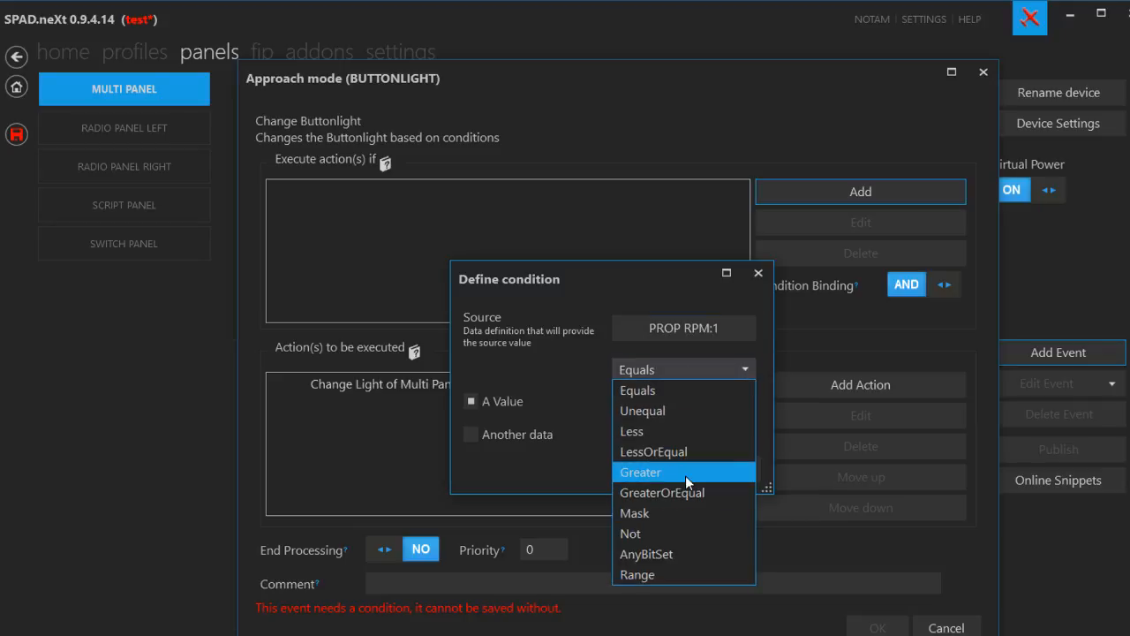
click(685, 475)
click(666, 398)
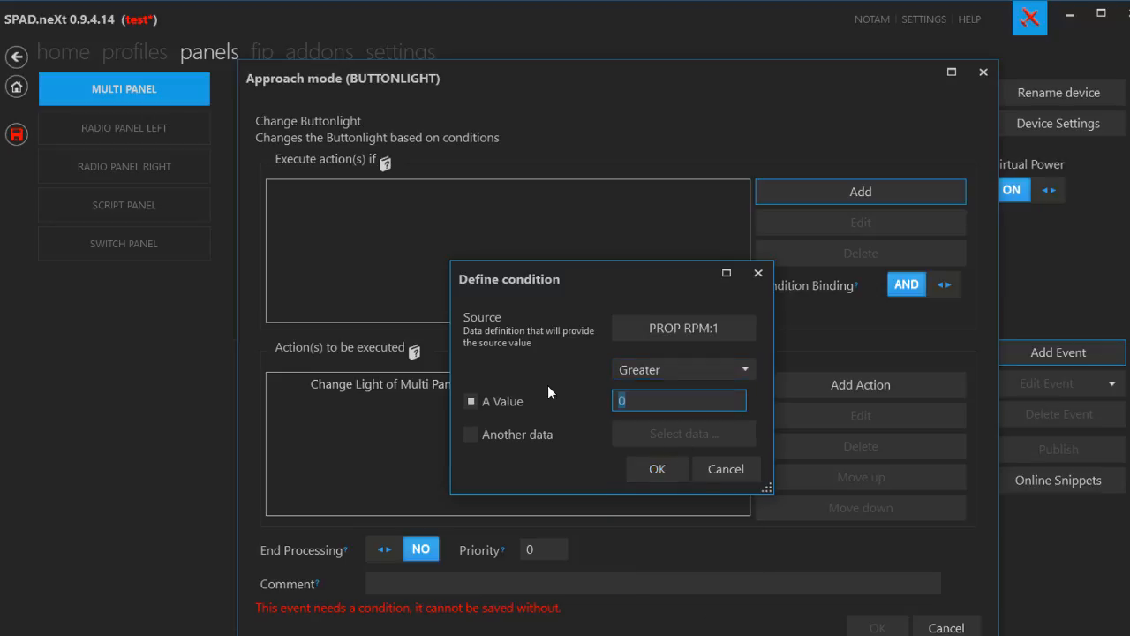
text(1500)
click(637, 471)
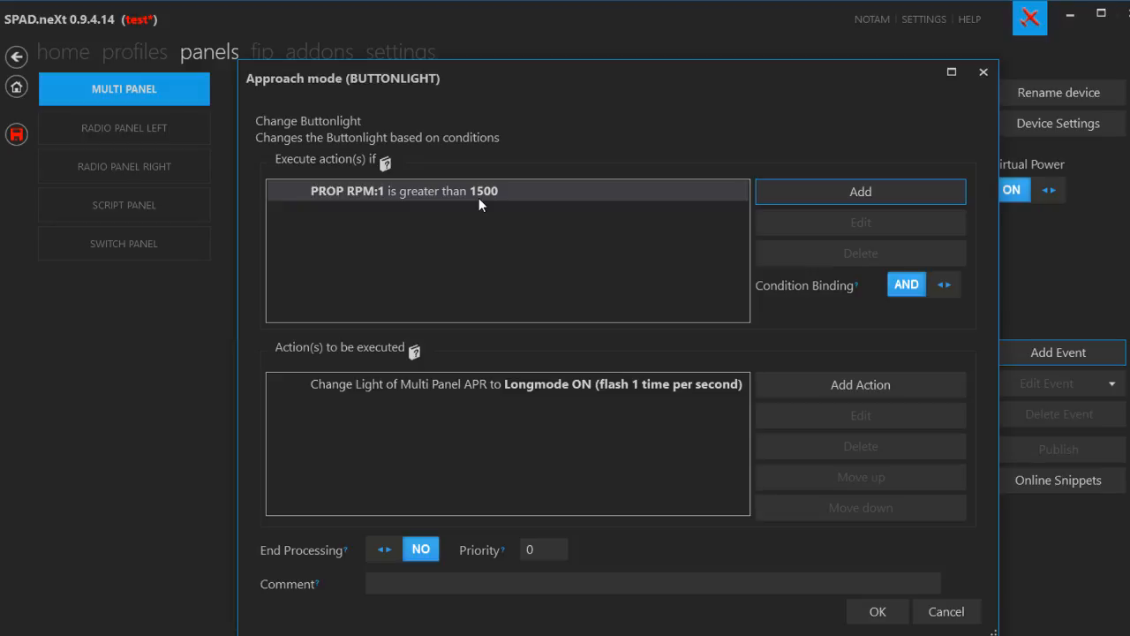
click(876, 613)
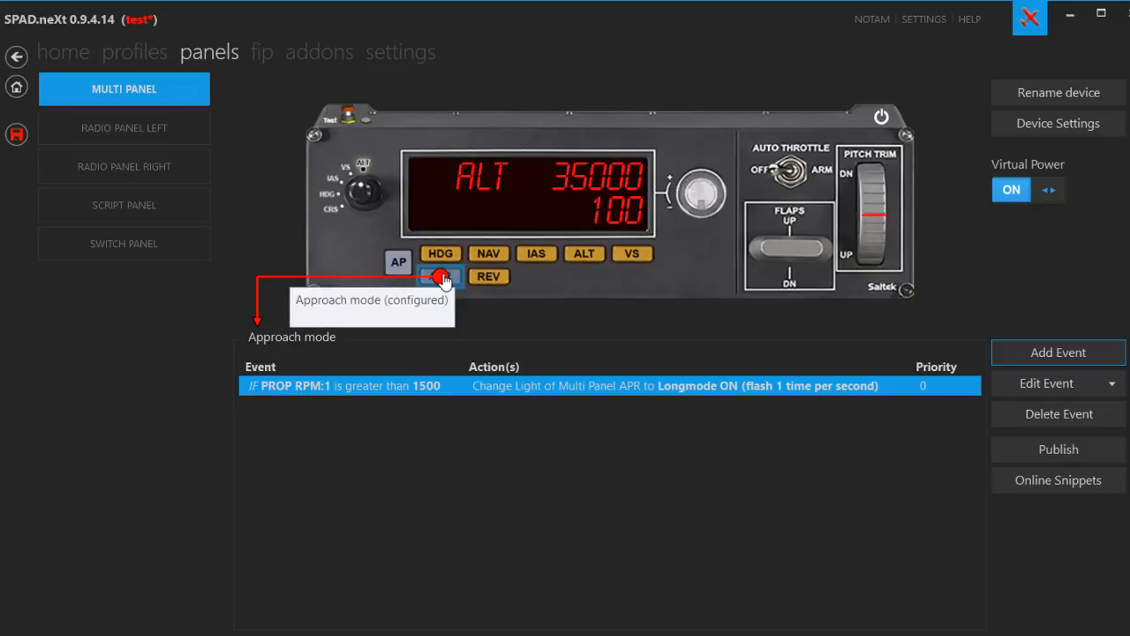
Start a second Change Buttonlight event for the APR button with a Button Light/Mode action setting the Multi Panel APR light to Longmode OFF.
click(1062, 355)
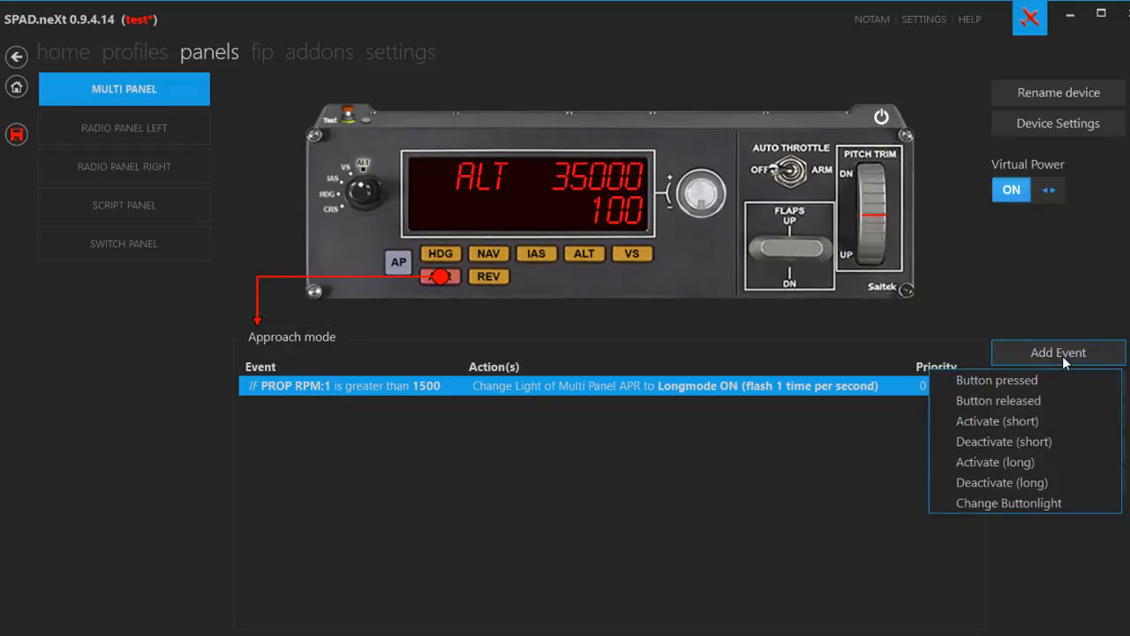
click(1035, 501)
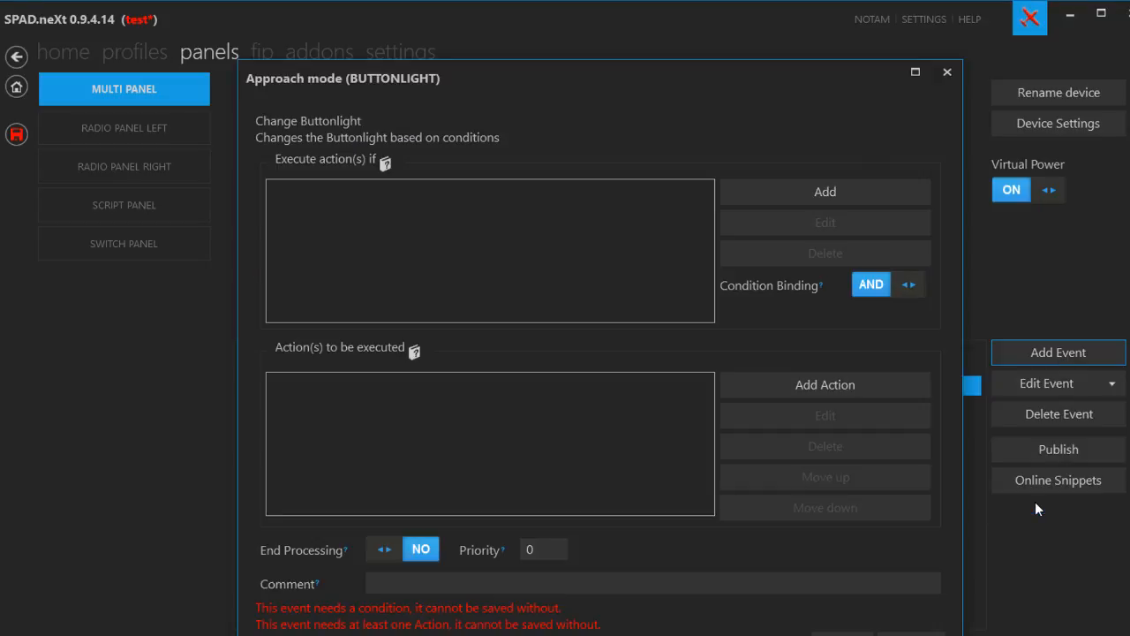
click(809, 391)
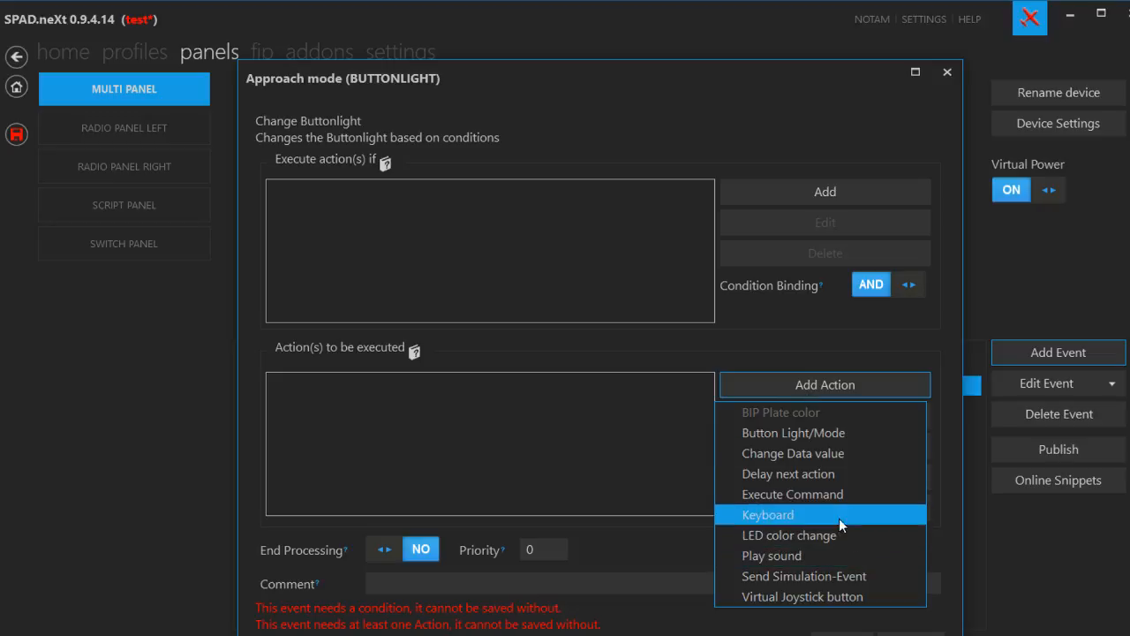
click(817, 434)
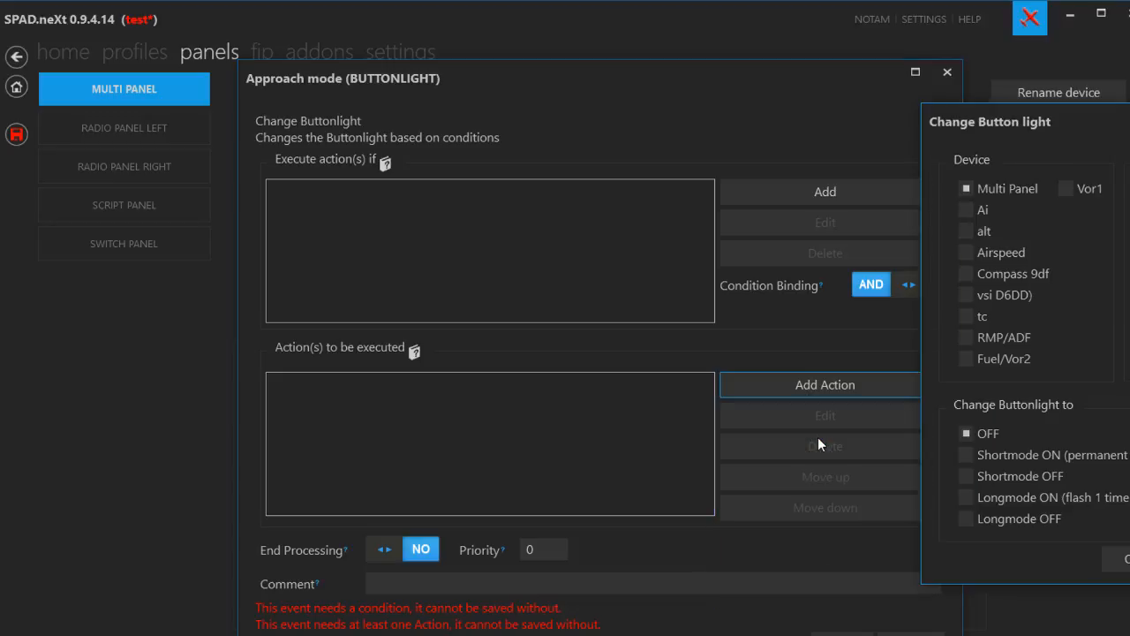
click(968, 518)
click(1119, 558)
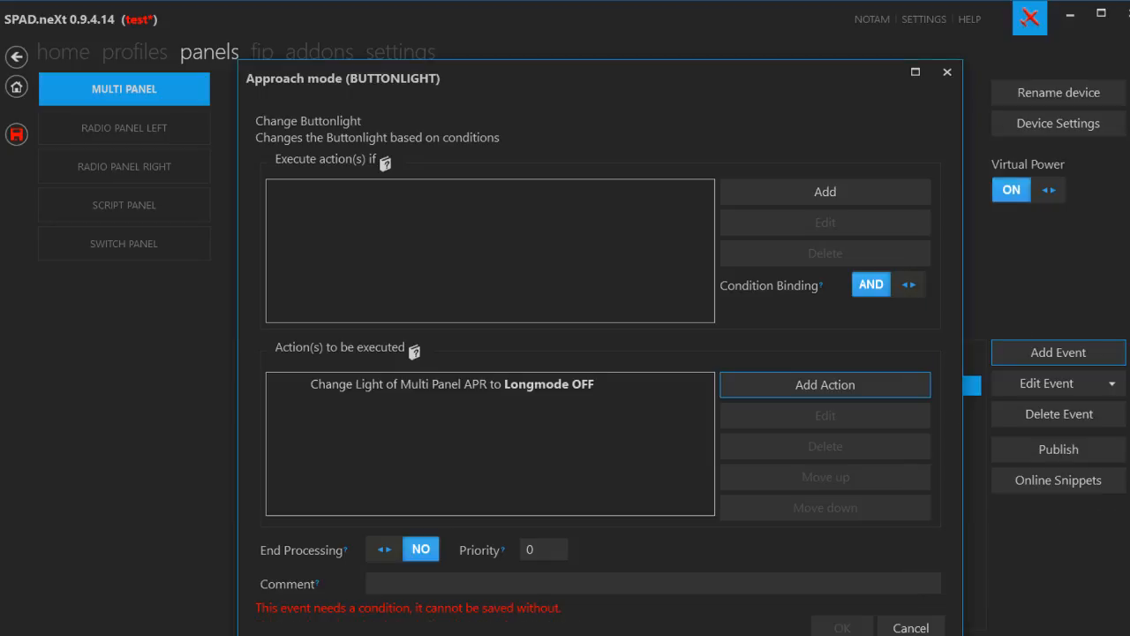
Add a condition to the new APR light event, choosing PROP RPM:1 from the recent data definitions as its source.
click(827, 189)
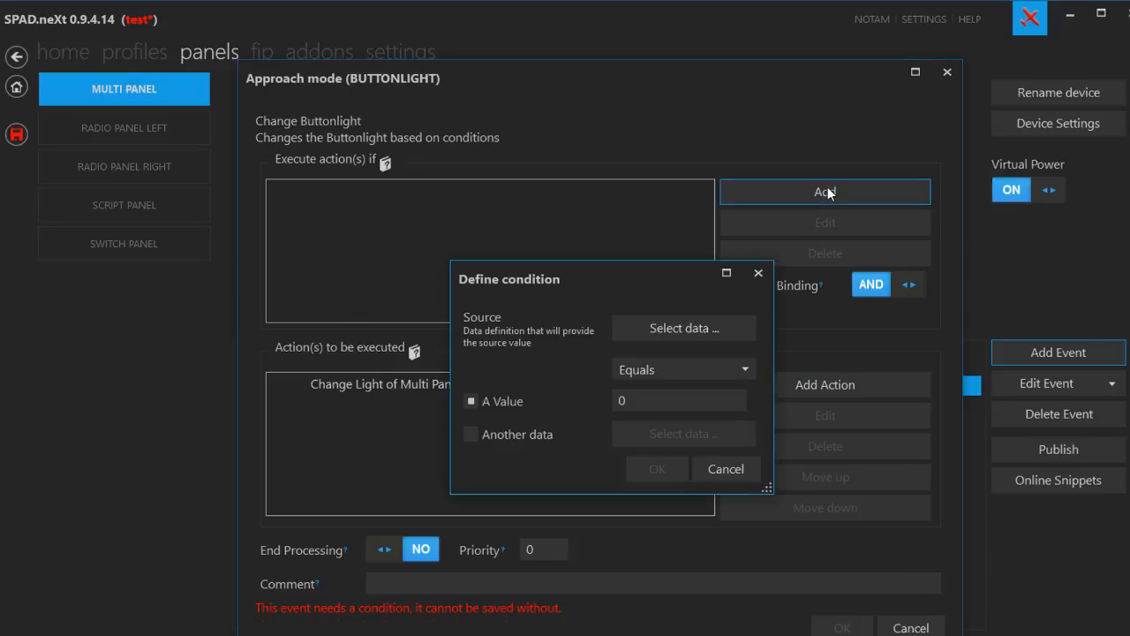
click(706, 327)
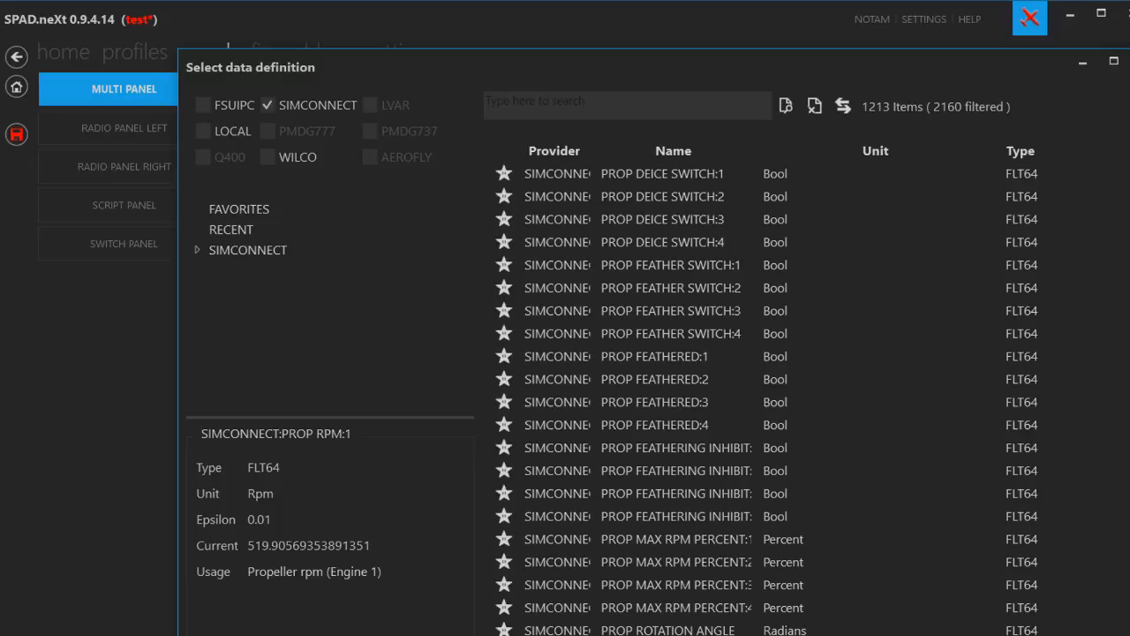
click(231, 229)
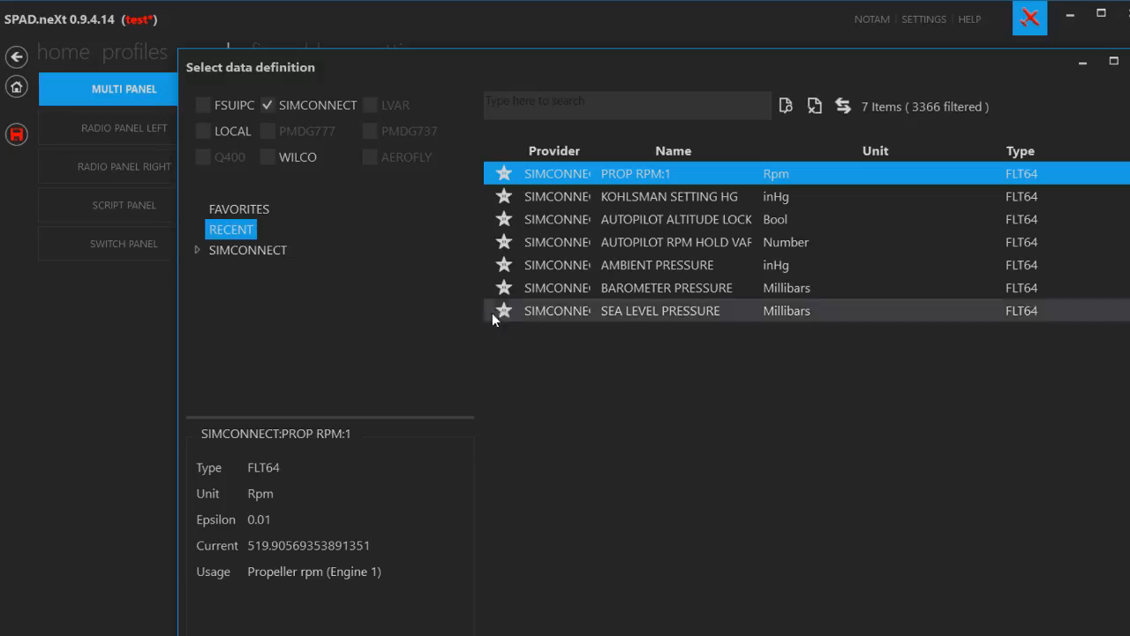
double_click(645, 175)
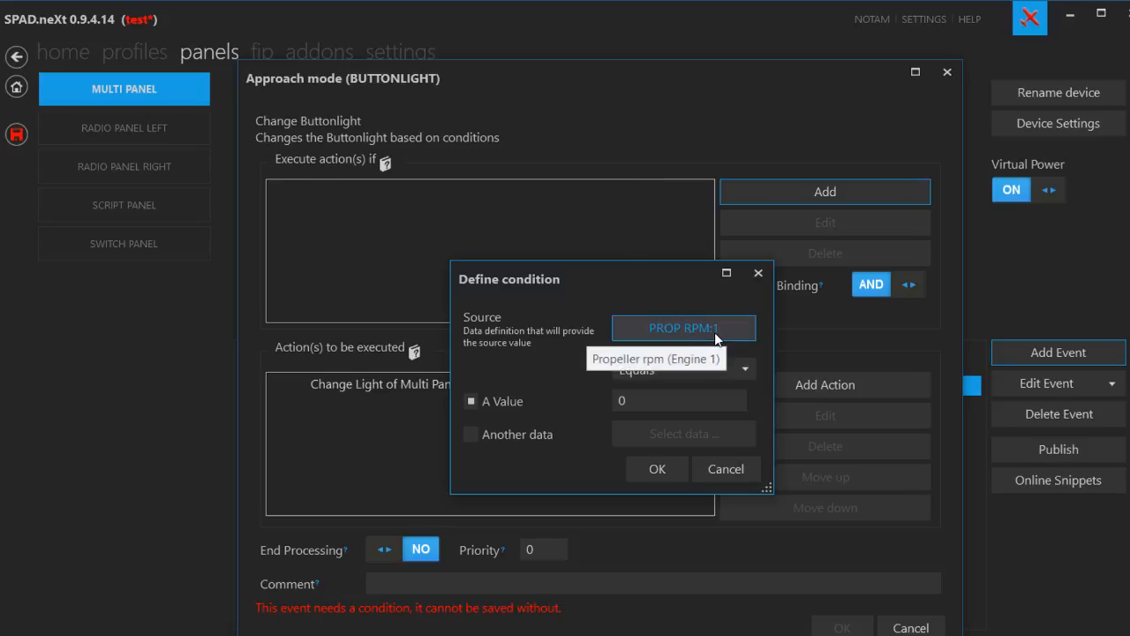
Set the PROP RPM:1 condition to LessOrEqual 1500 and save the APR button light event.
click(745, 370)
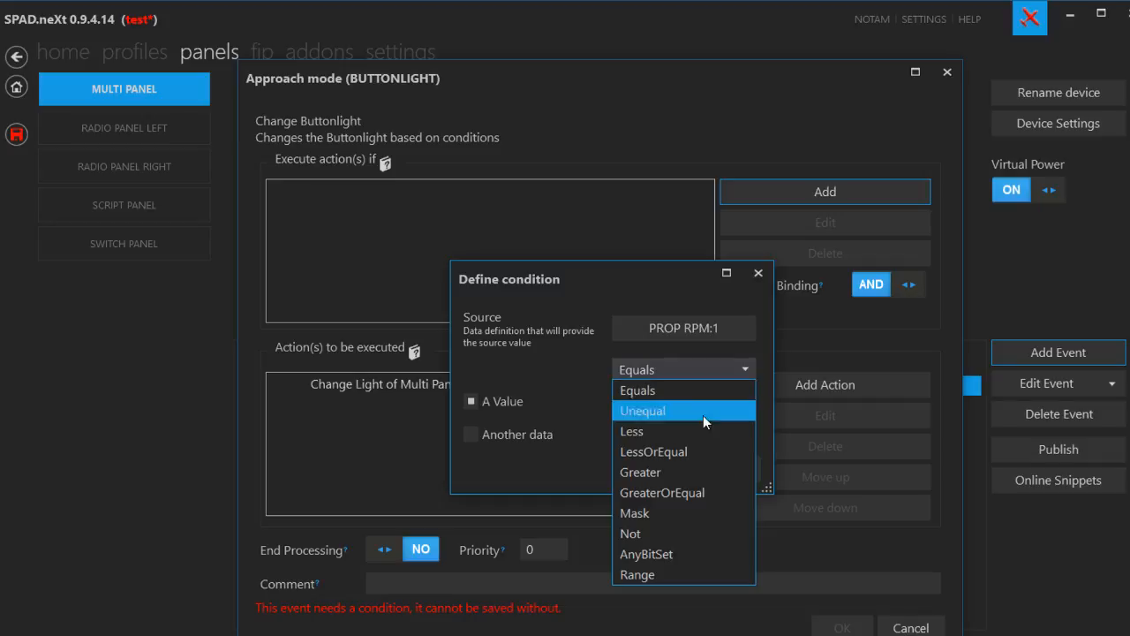
click(686, 451)
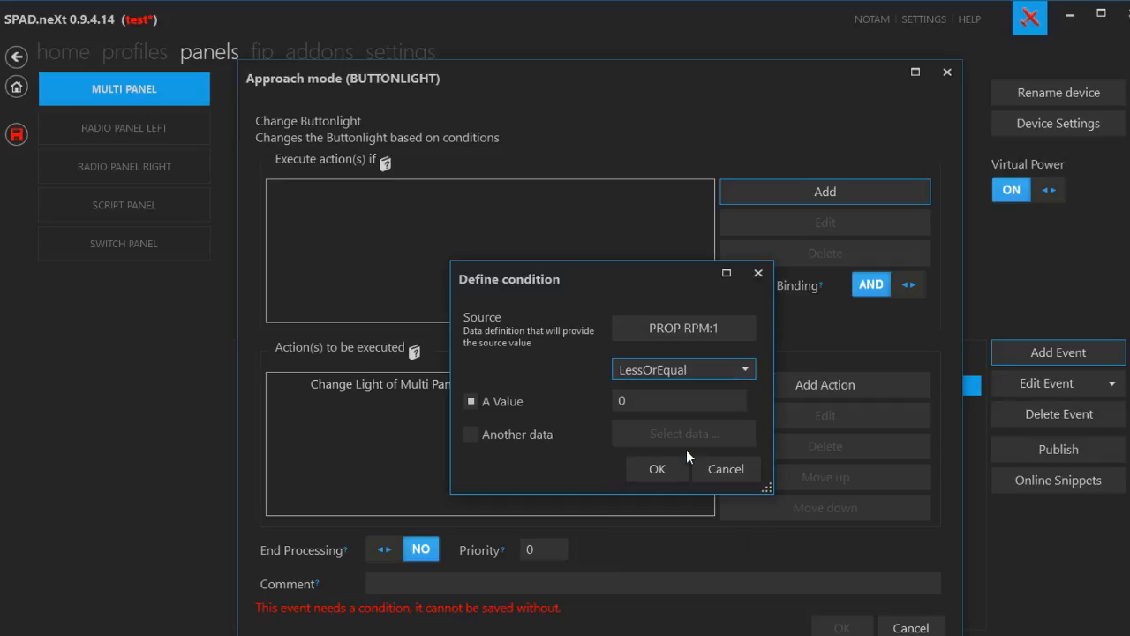
click(664, 399)
text(1500)
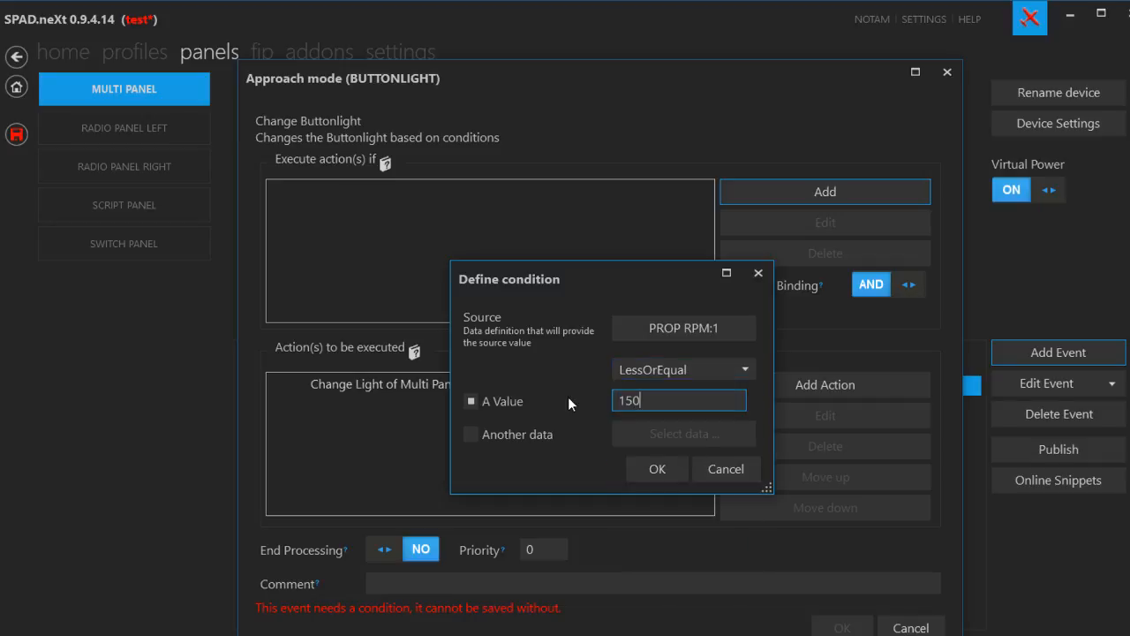
click(651, 466)
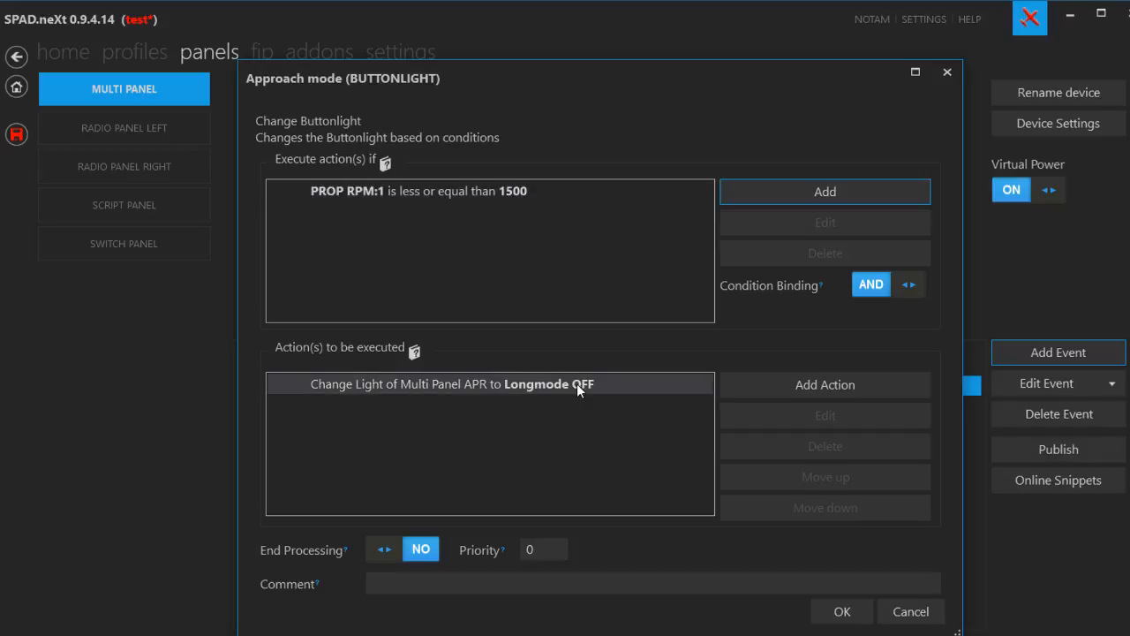
click(849, 609)
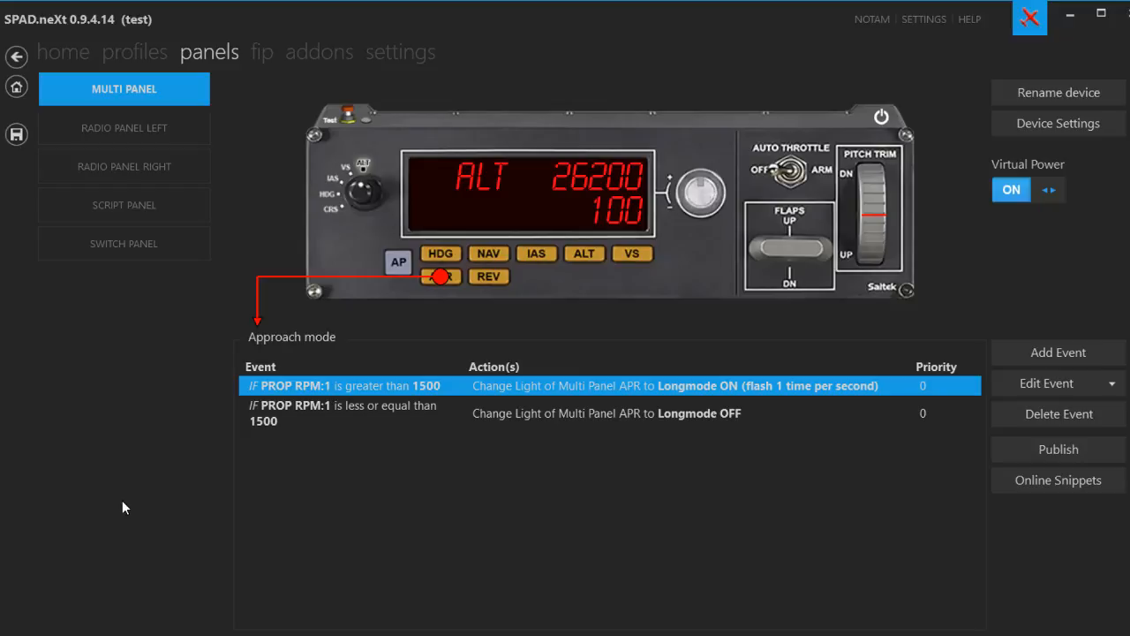
Examine the NAV button's glide slope ON light event, trying its condition binding as OR and returning it to AND.
click(491, 256)
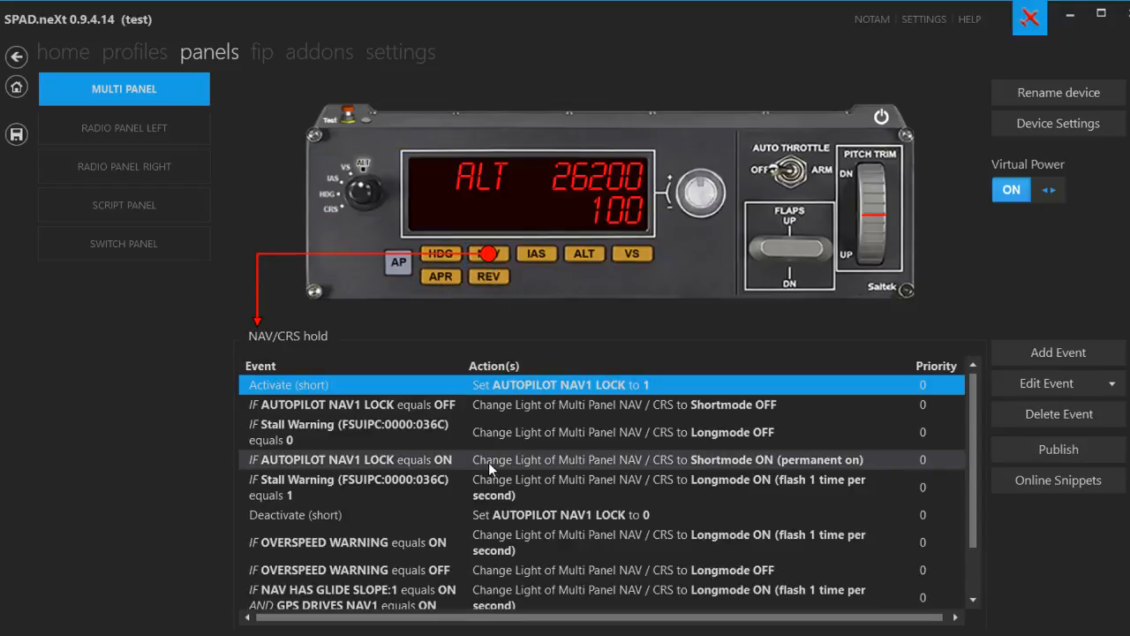
scroll(489, 468, down, 1)
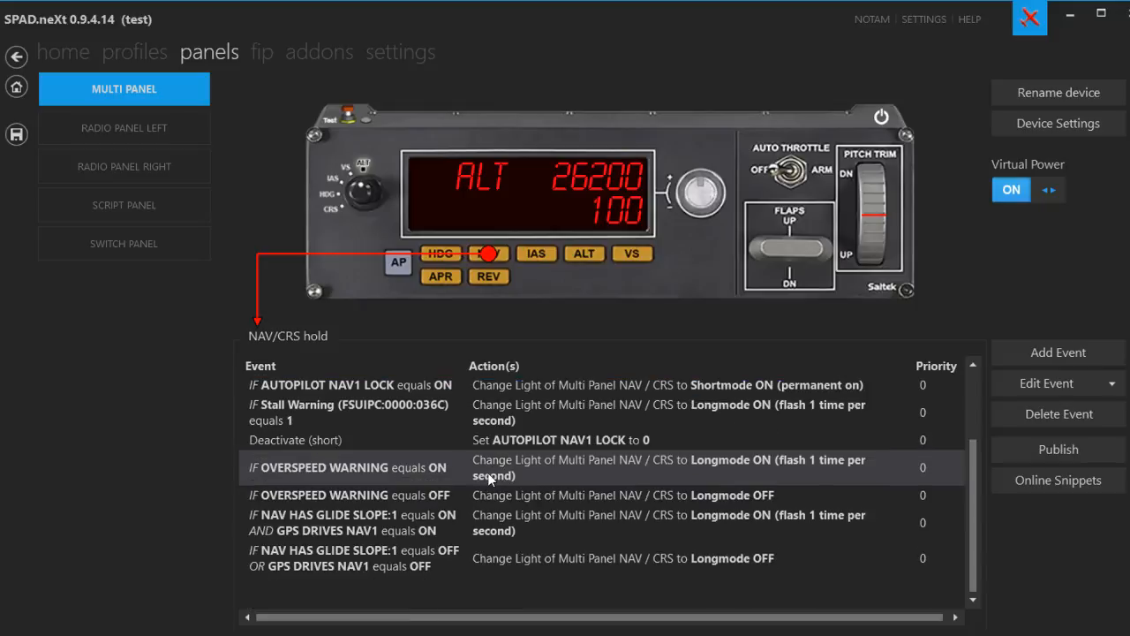
click(359, 517)
double_click(360, 513)
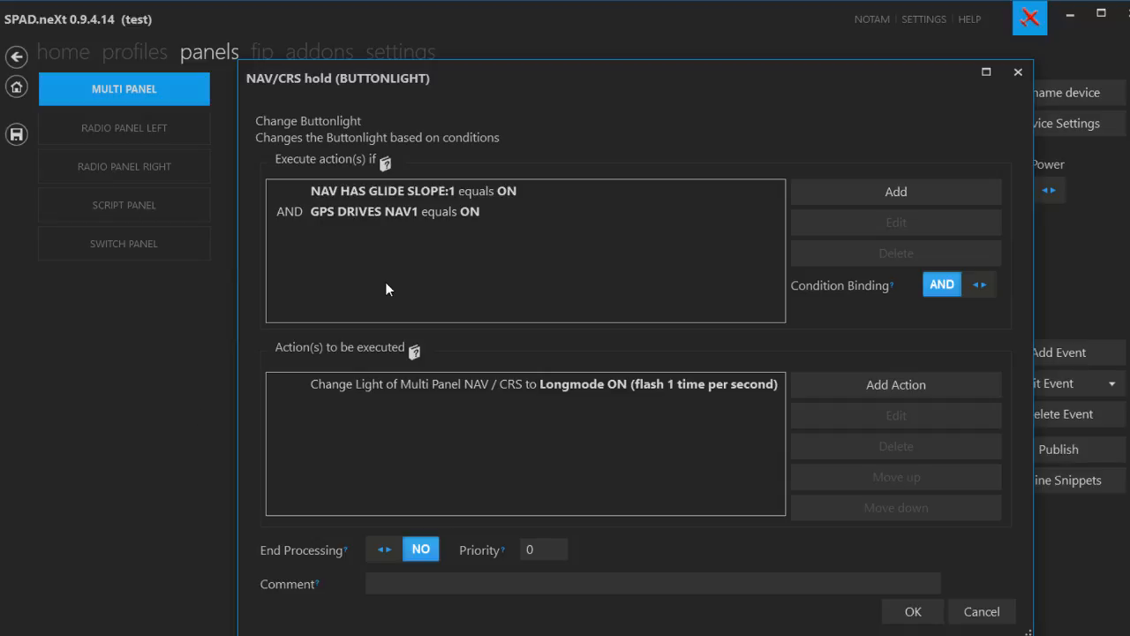
click(523, 388)
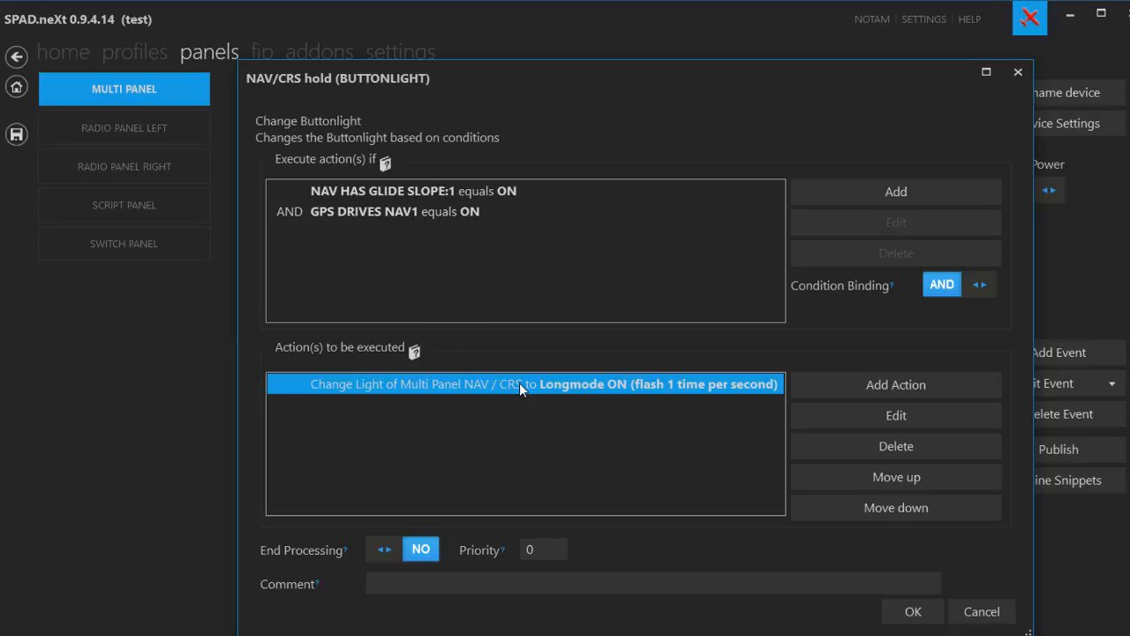
click(353, 189)
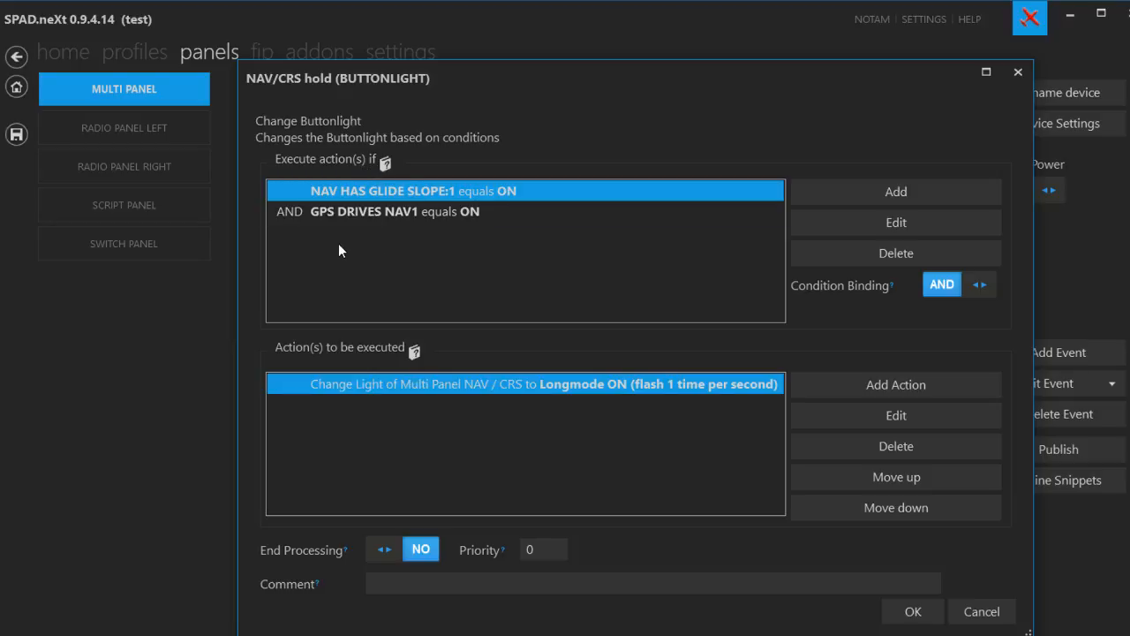
click(977, 287)
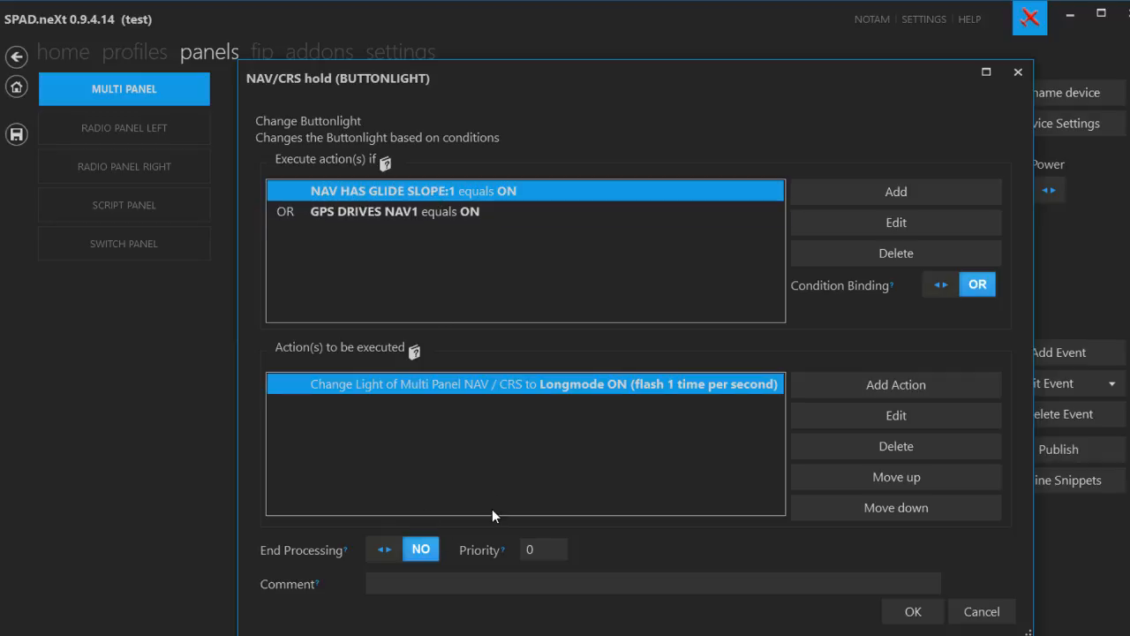
click(939, 286)
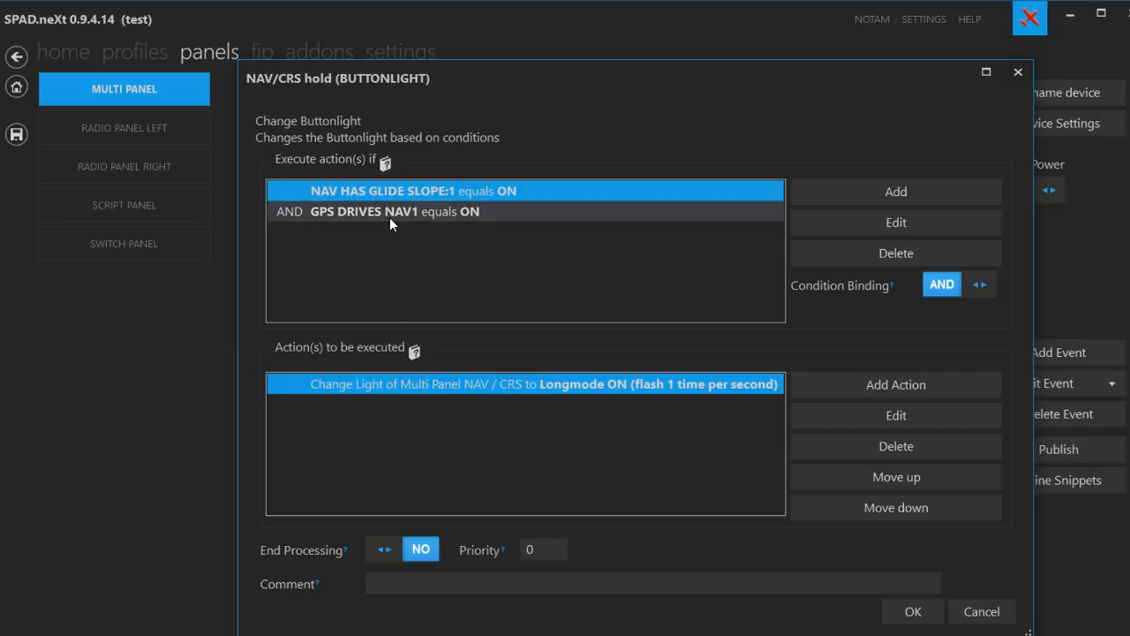
Start a third condition in the NAV light event, searching the data definitions for "gear" and choosing GEAR POSITION:1 as its source.
click(839, 191)
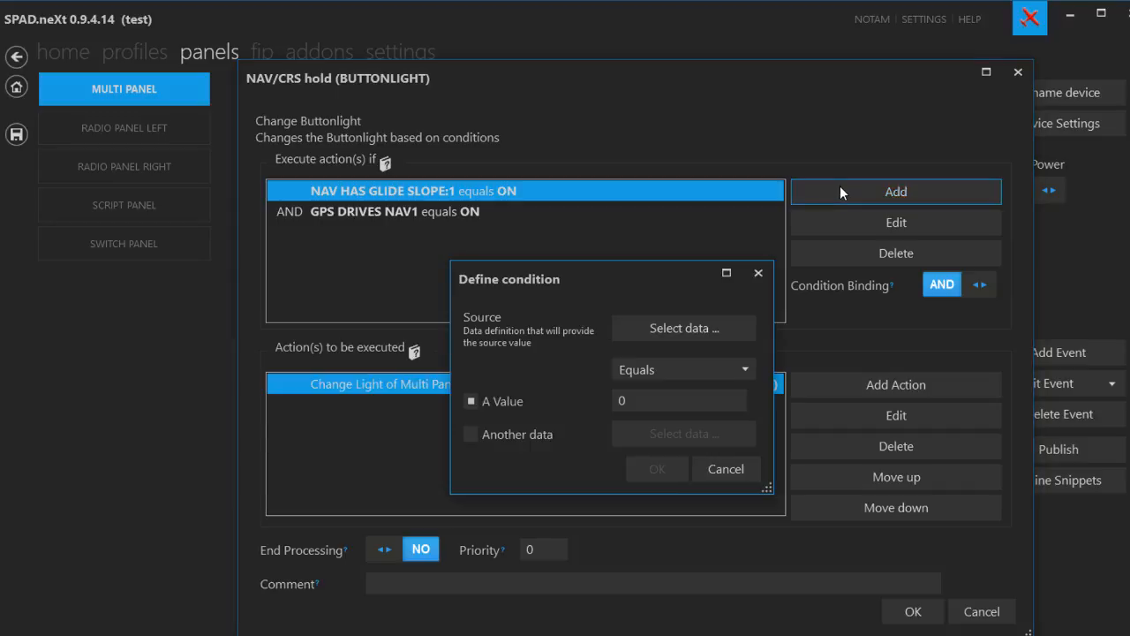
click(670, 329)
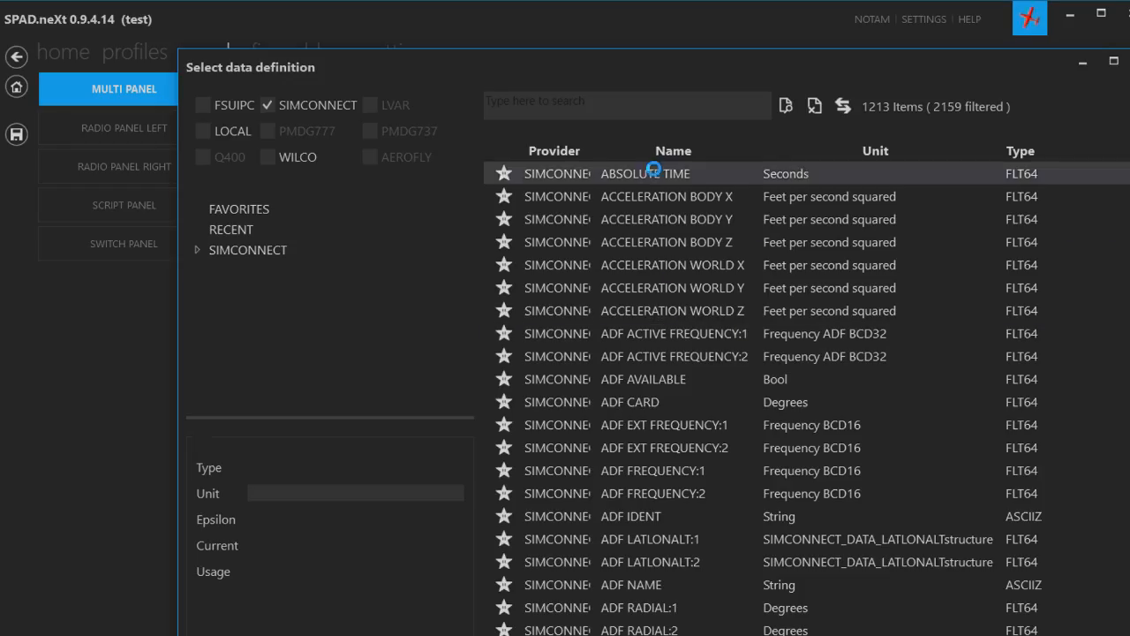
click(635, 104)
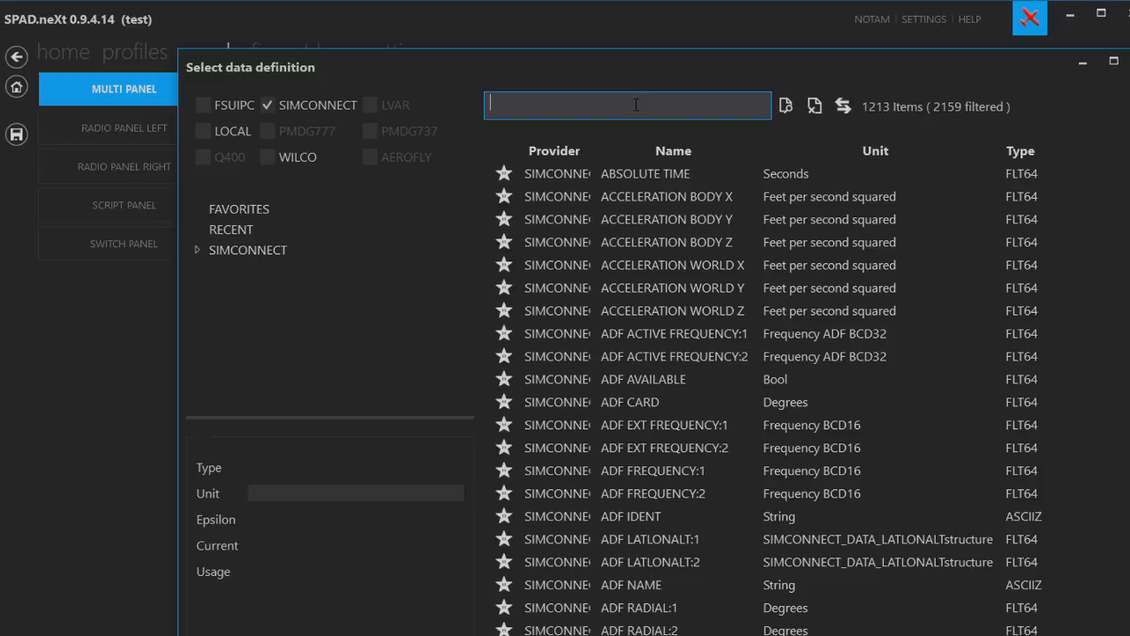
text(g)
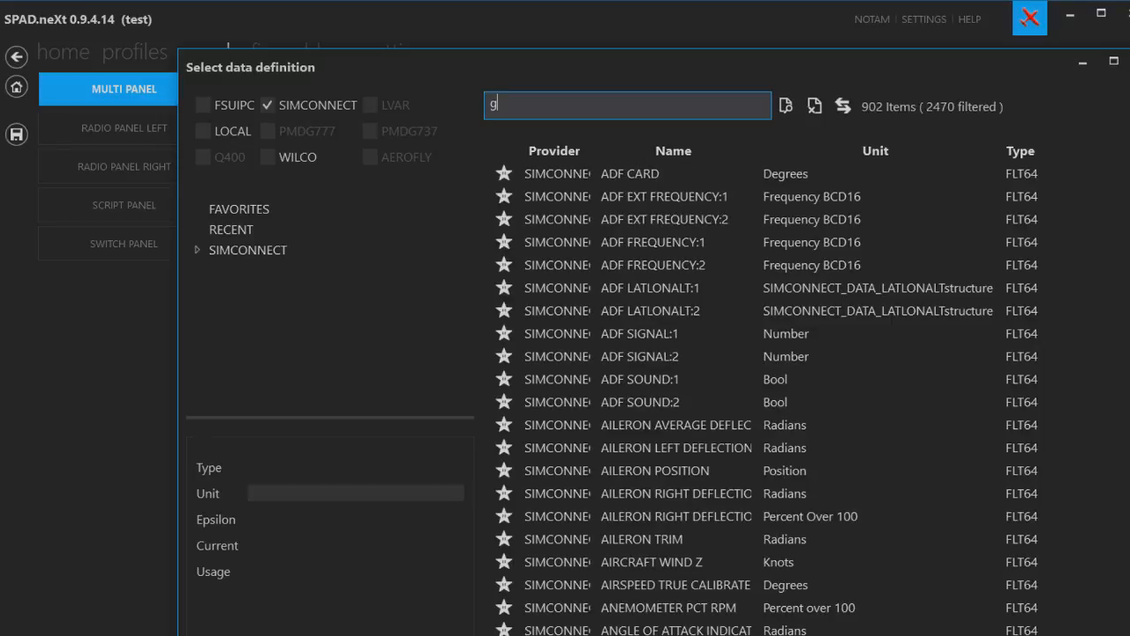
text(ea)
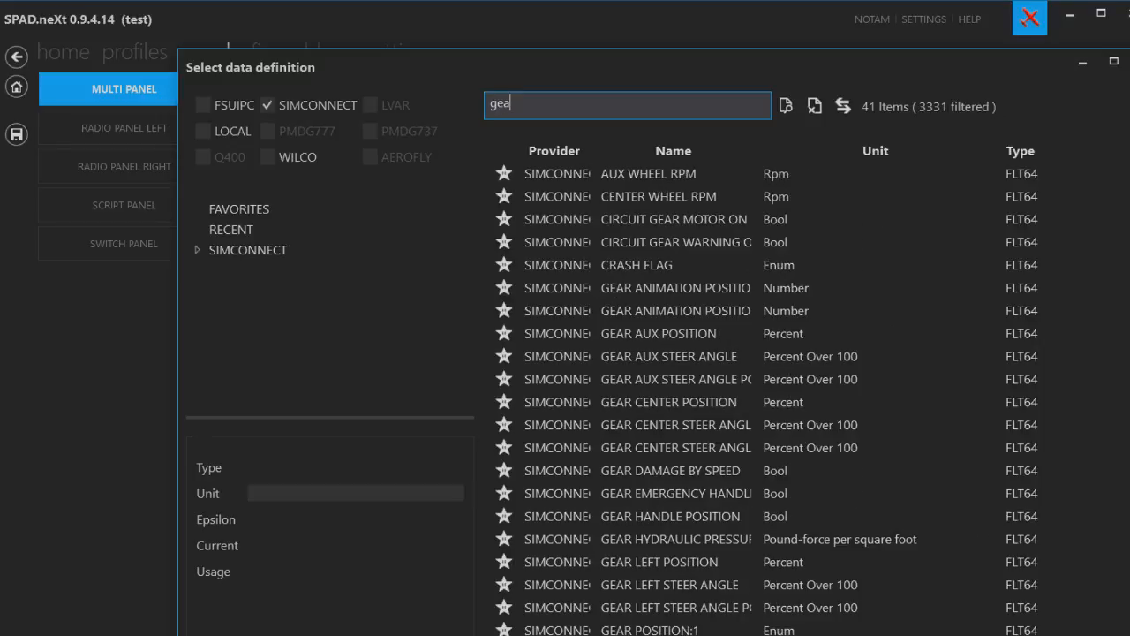
text(r)
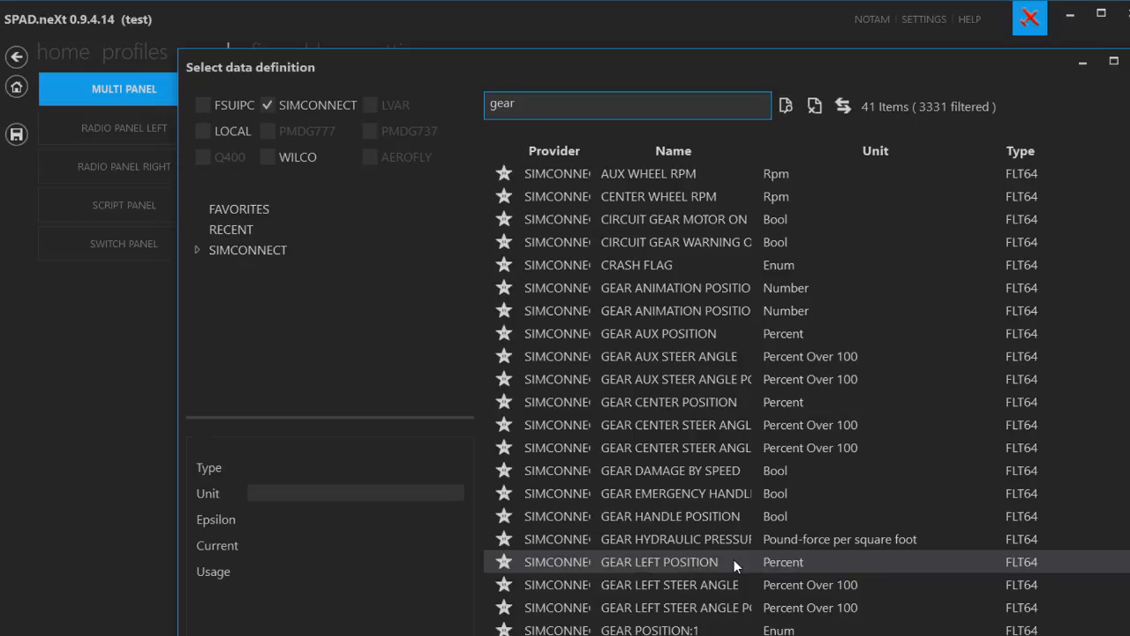
scroll(734, 559, down, 1)
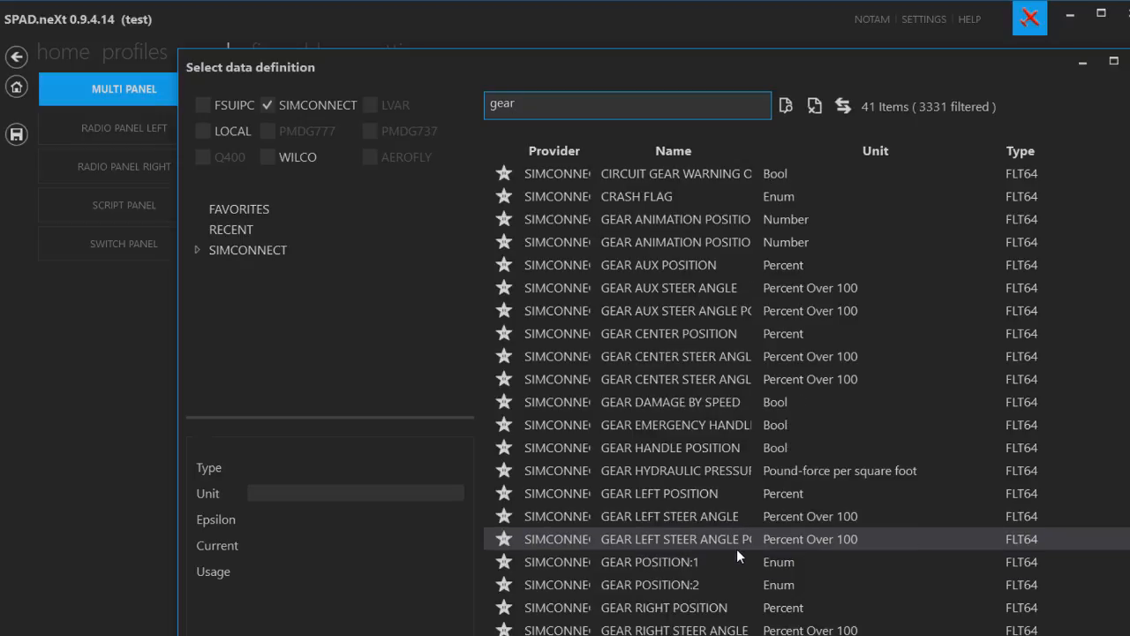
click(641, 563)
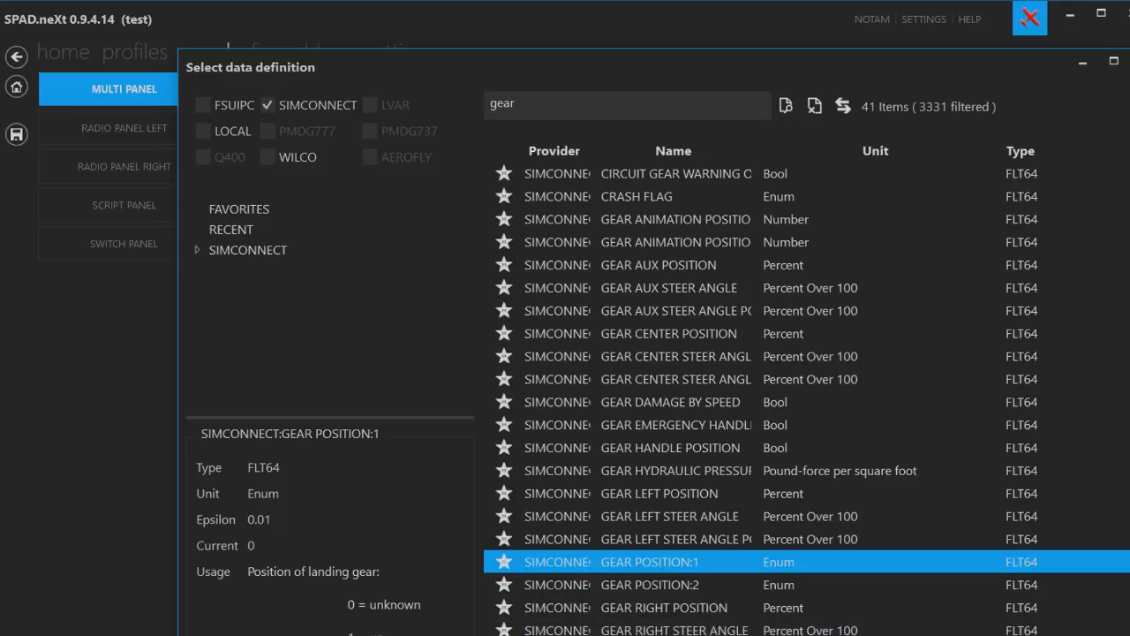
click(891, 634)
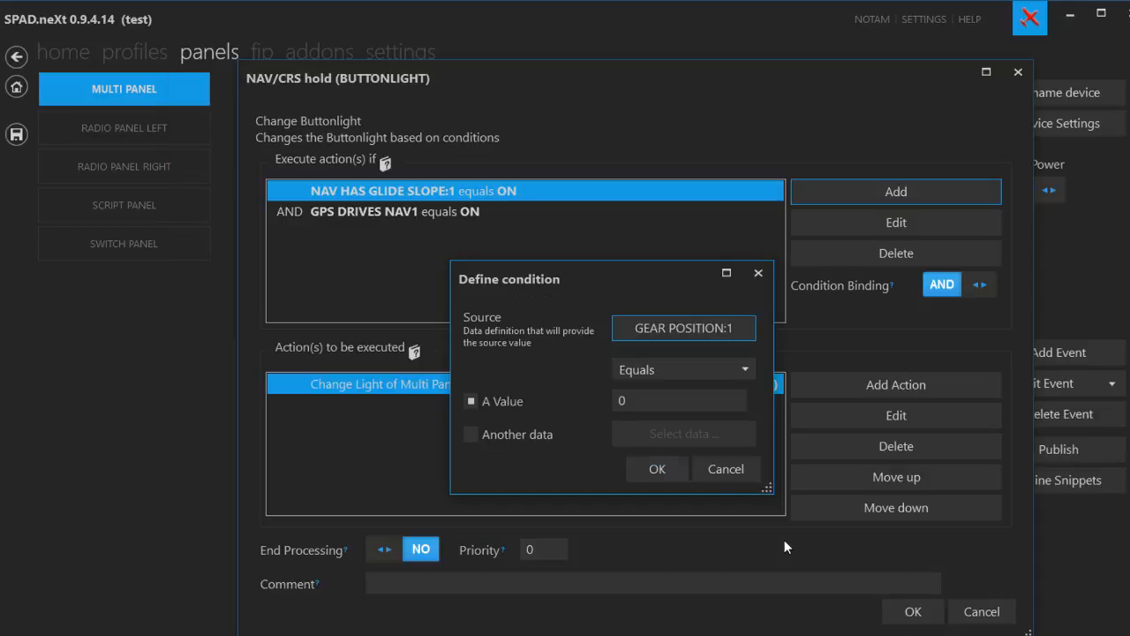
Set the GEAR POSITION:1 condition to Equals 1 and add it to the event.
click(699, 401)
text(1)
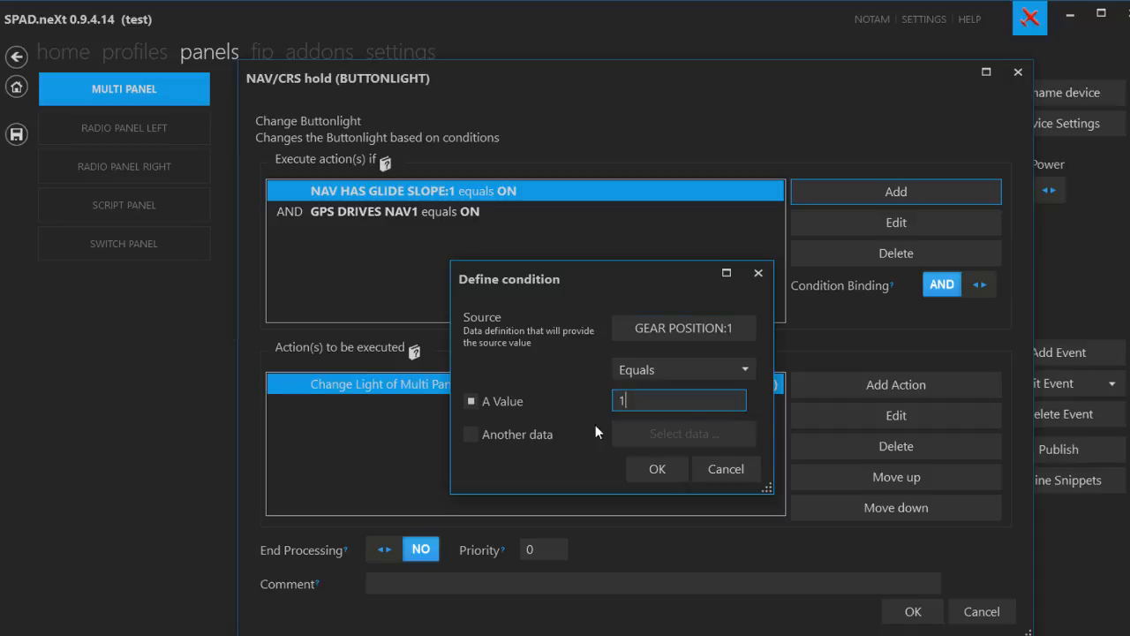
click(652, 470)
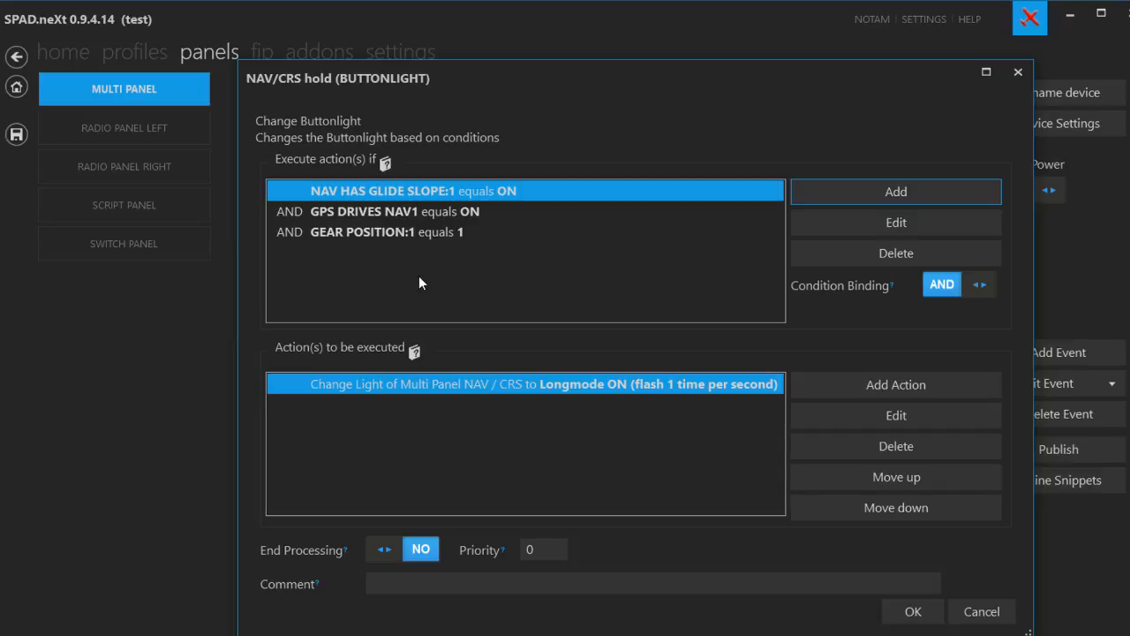
Delete the GEAR POSITION:1 condition and close the NAV light event without saving.
click(387, 230)
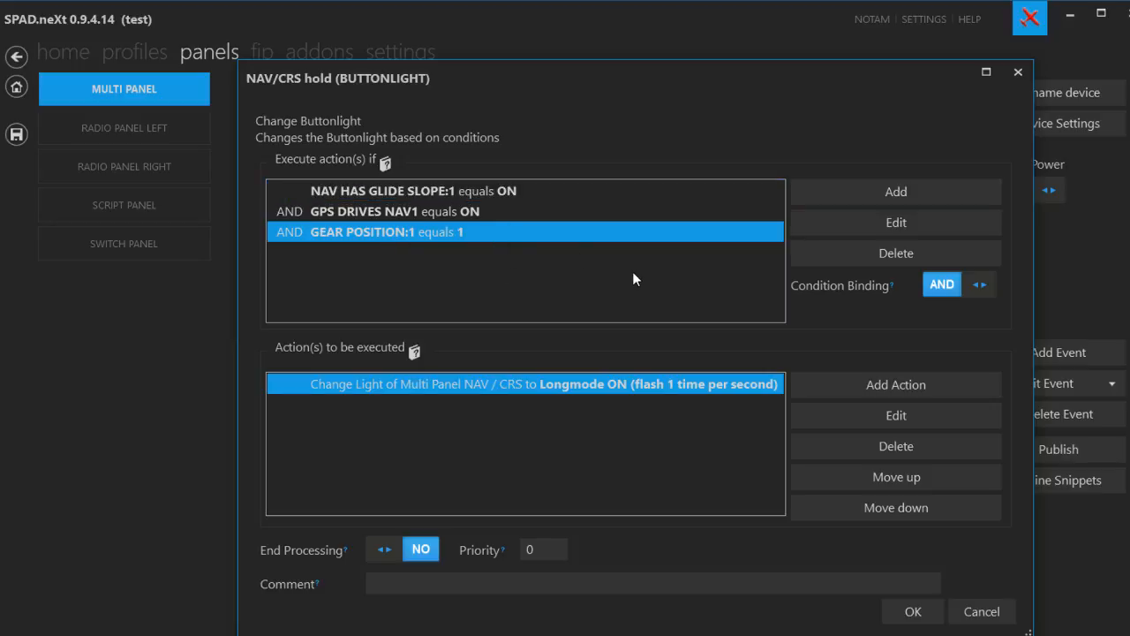
click(897, 254)
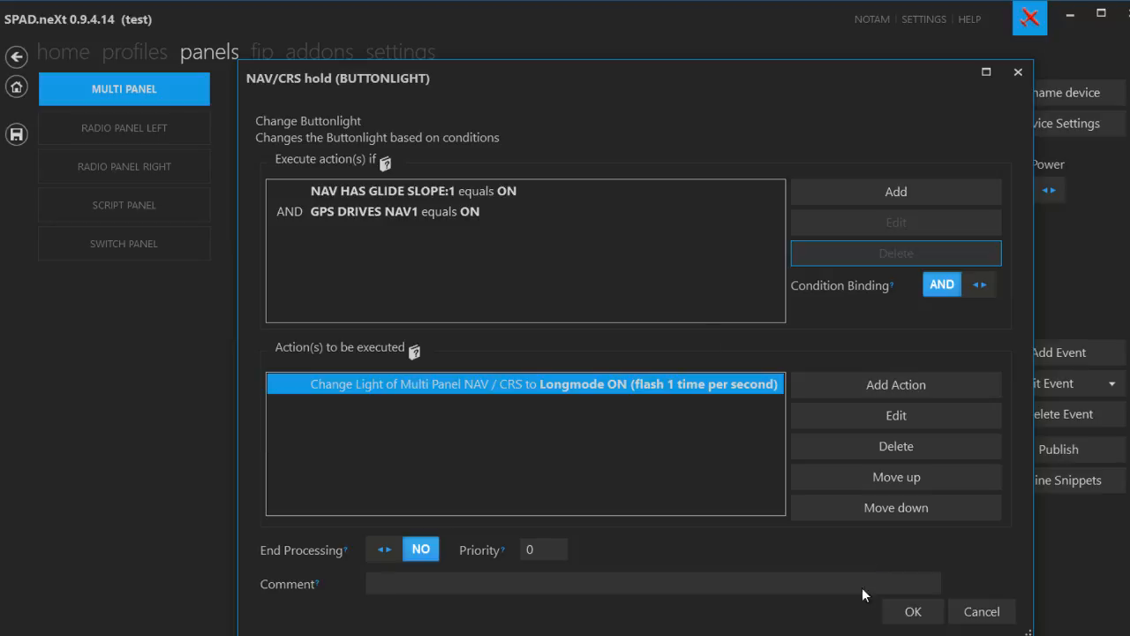
click(1004, 615)
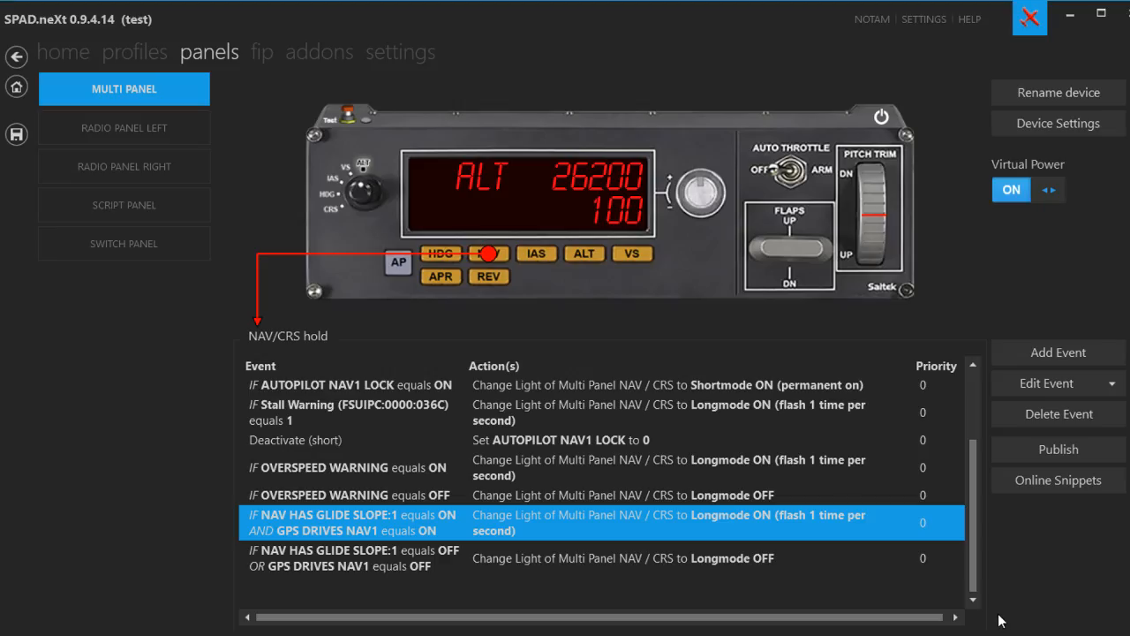
Open the HDG button's AUTOPILOT HEADING LOCK equals OFF event and examine the settings of its button light action.
click(439, 255)
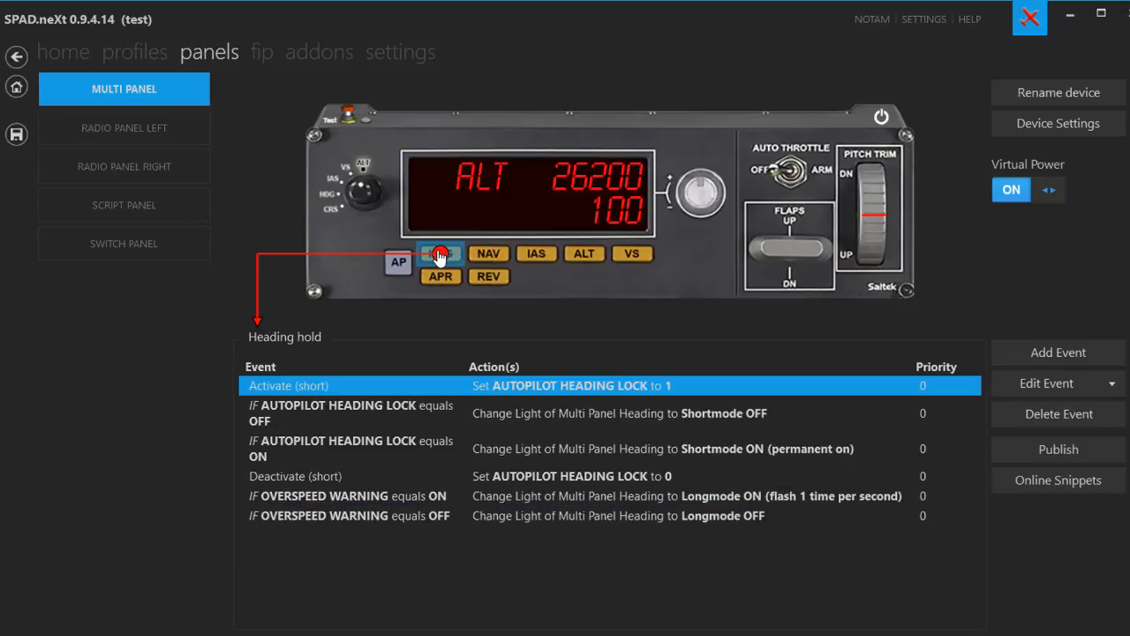
click(347, 497)
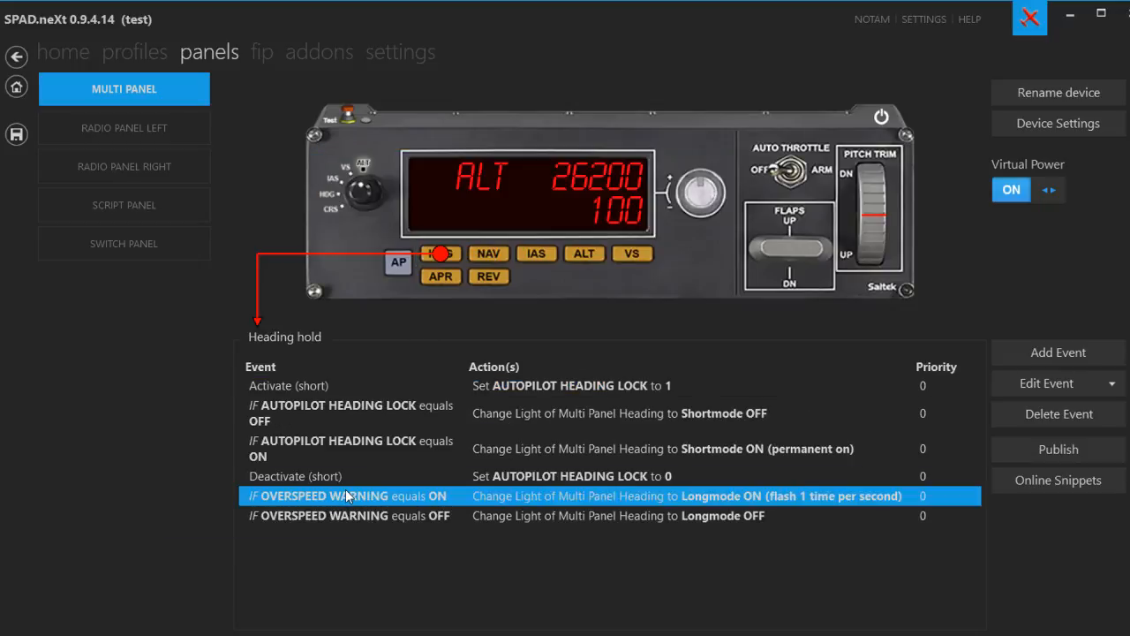
click(350, 407)
double_click(350, 406)
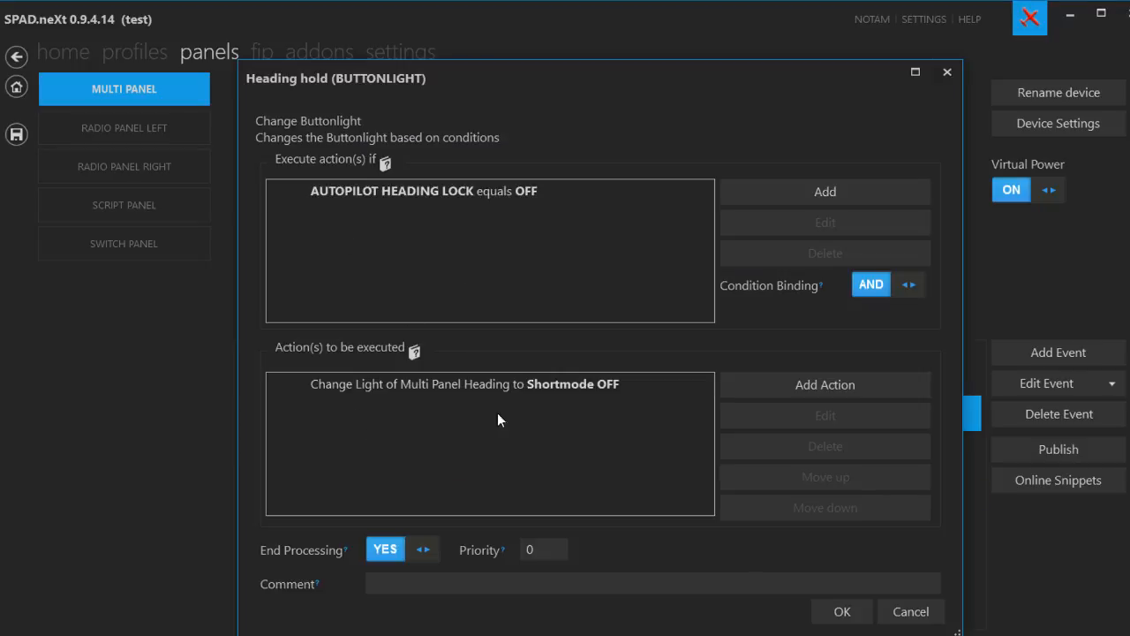
double_click(420, 391)
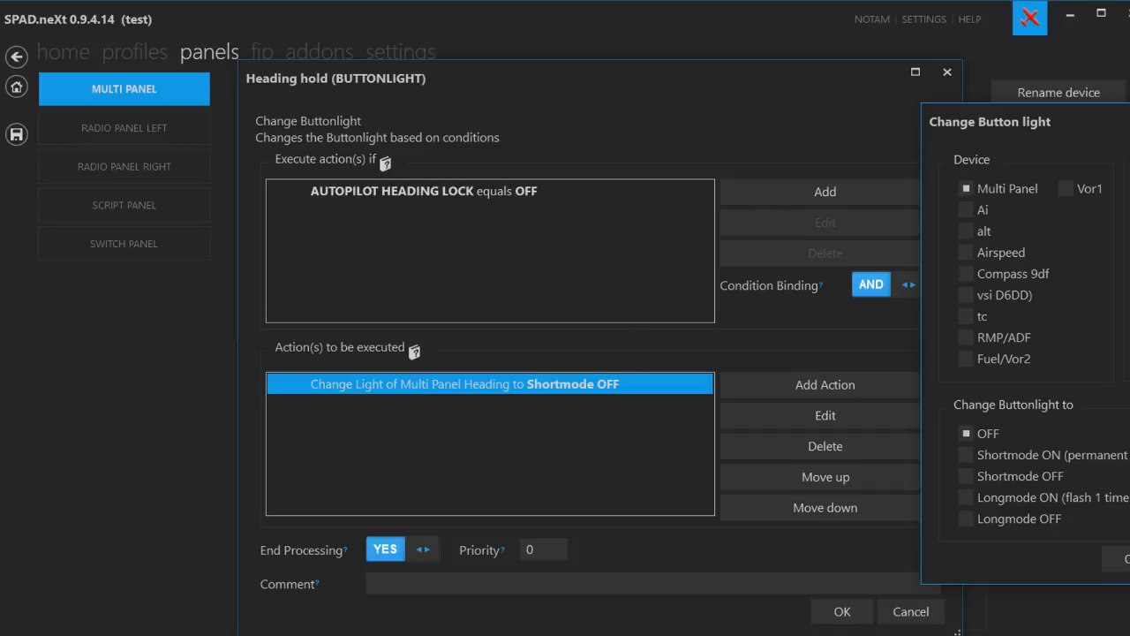
key(Escape)
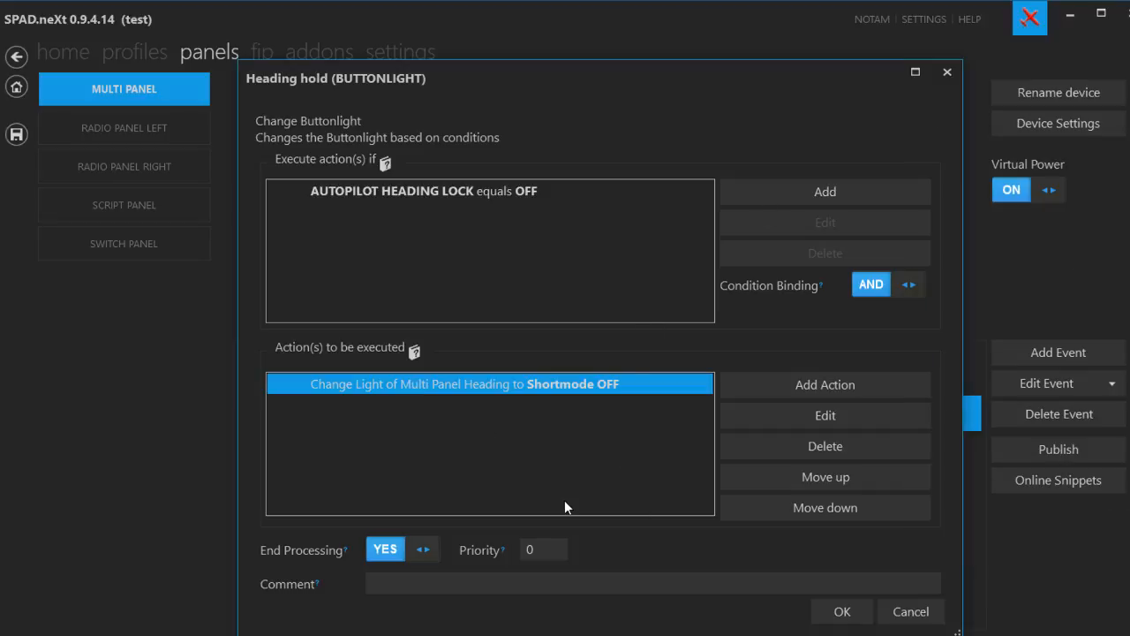